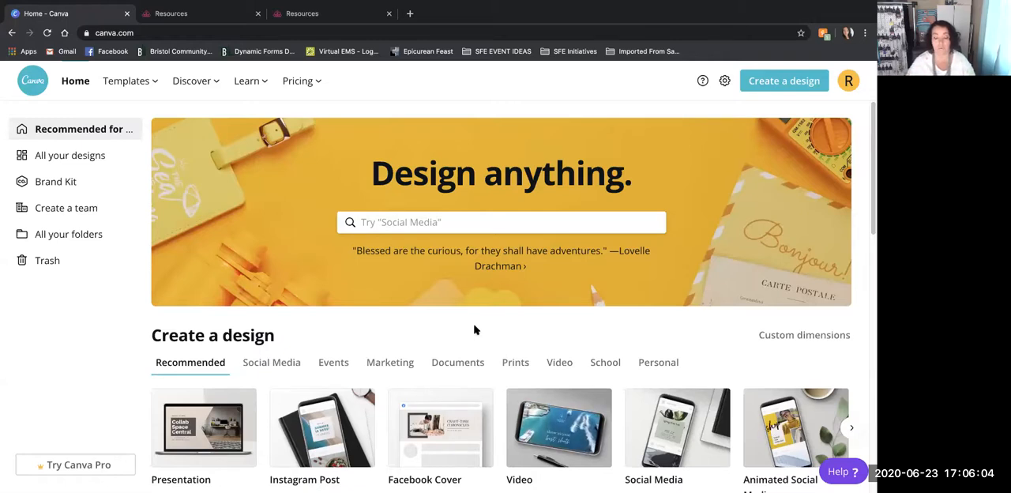
- Look over the home page's design categories and template rows, and browse the thumbnails of all existing designs
scroll(374, 309, down, 6)
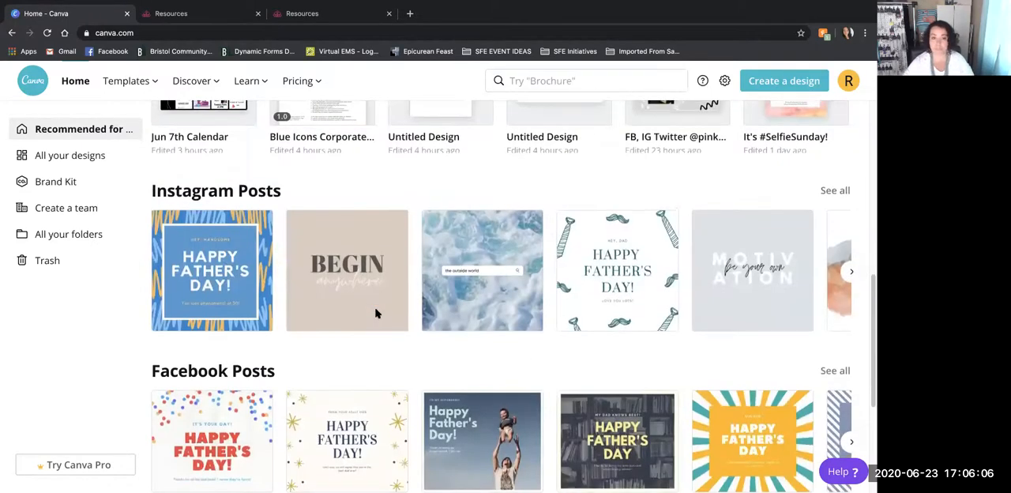
scroll(376, 312, up, 4)
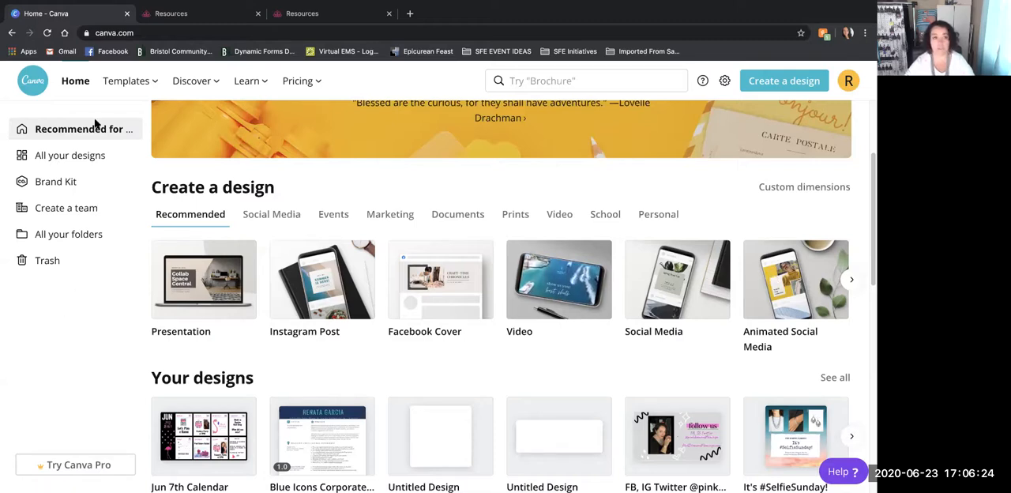
click(88, 158)
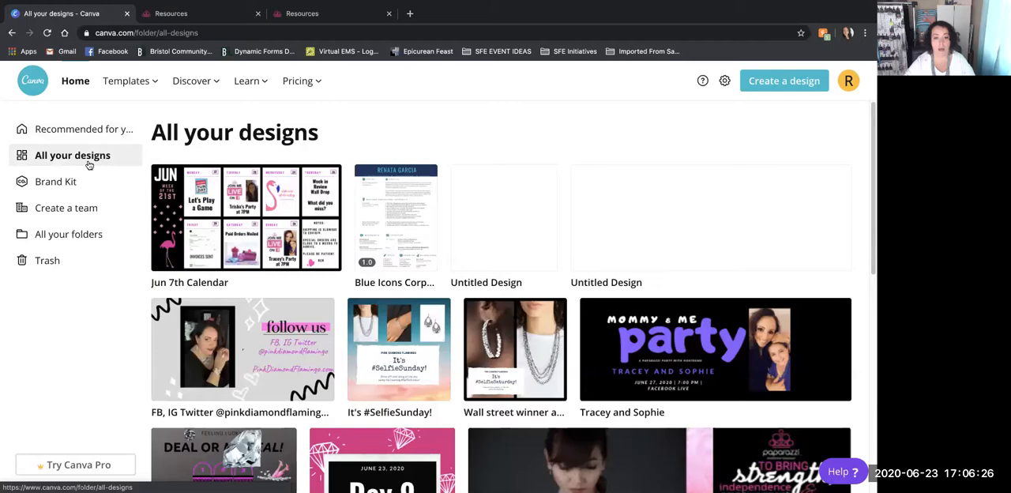
scroll(486, 356, down, 4)
scroll(486, 360, up, 4)
scroll(486, 359, down, 2)
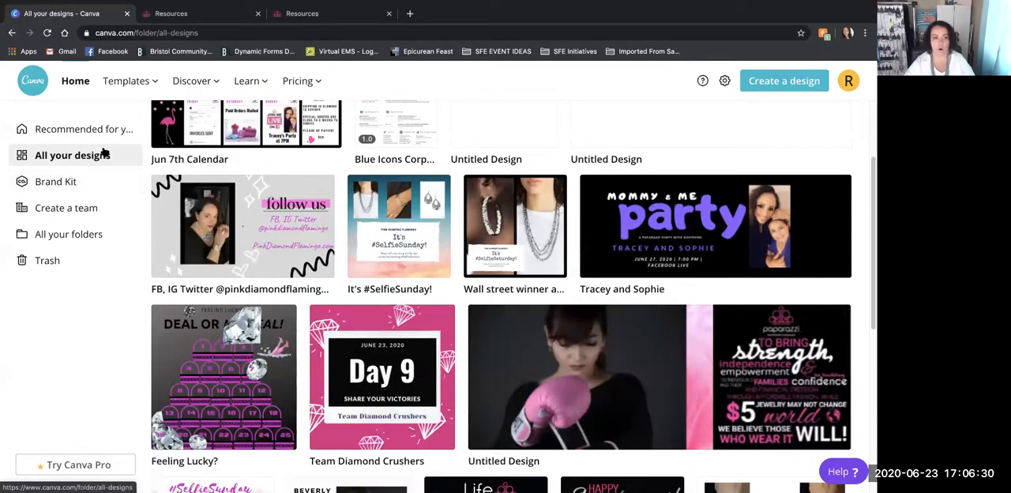
scroll(398, 276, down, 5)
scroll(400, 278, up, 5)
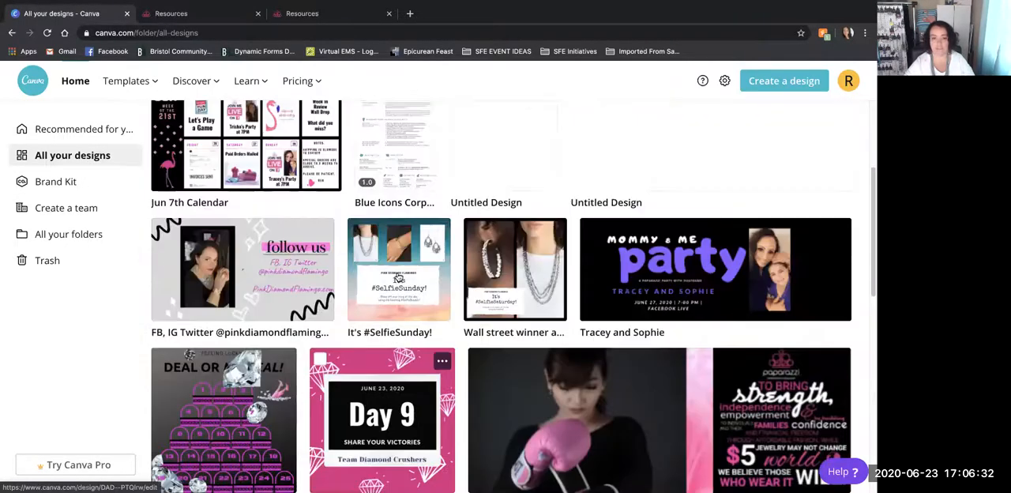
scroll(399, 276, up, 1)
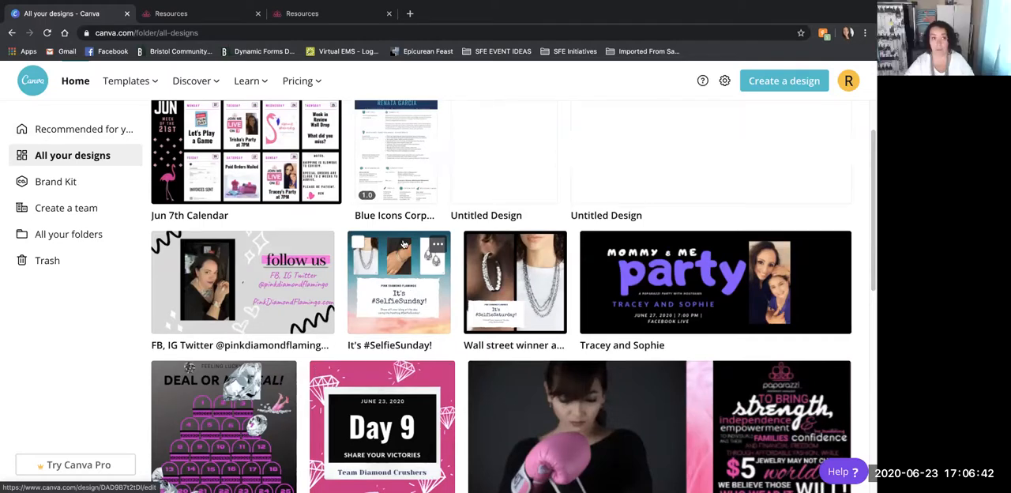
scroll(118, 214, down, 1)
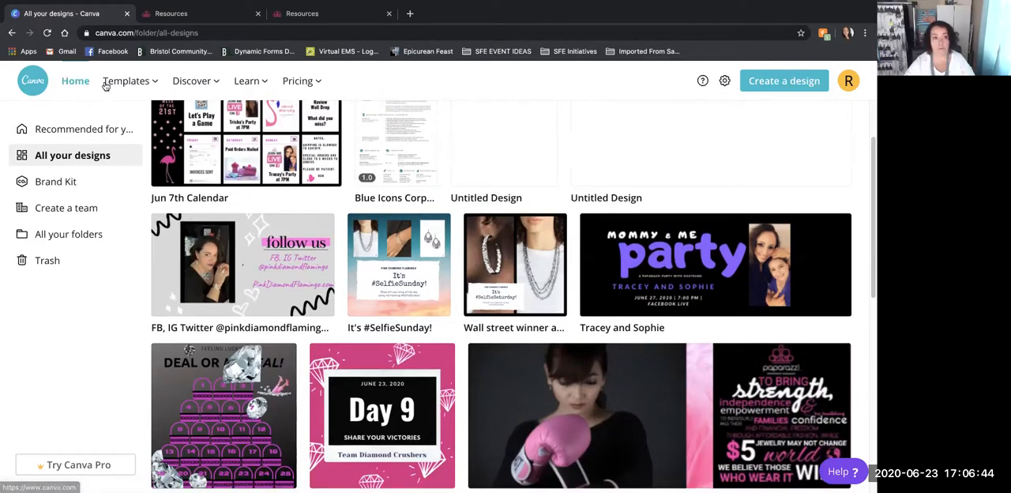
- Create a blank Social Media design from the home page, logging in to the account with the saved credentials
click(84, 82)
scroll(466, 383, down, 3)
scroll(486, 392, down, 1)
scroll(487, 392, up, 2)
scroll(486, 389, up, 2)
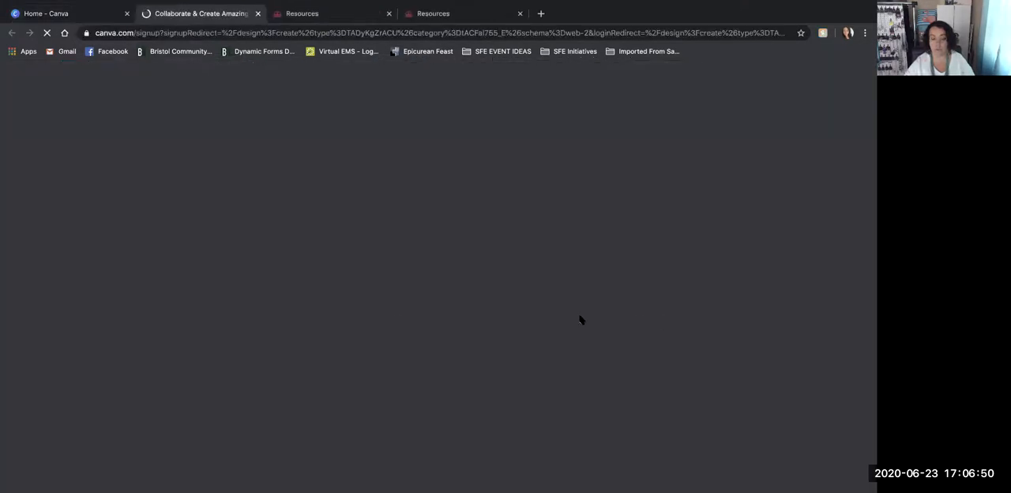
click(583, 318)
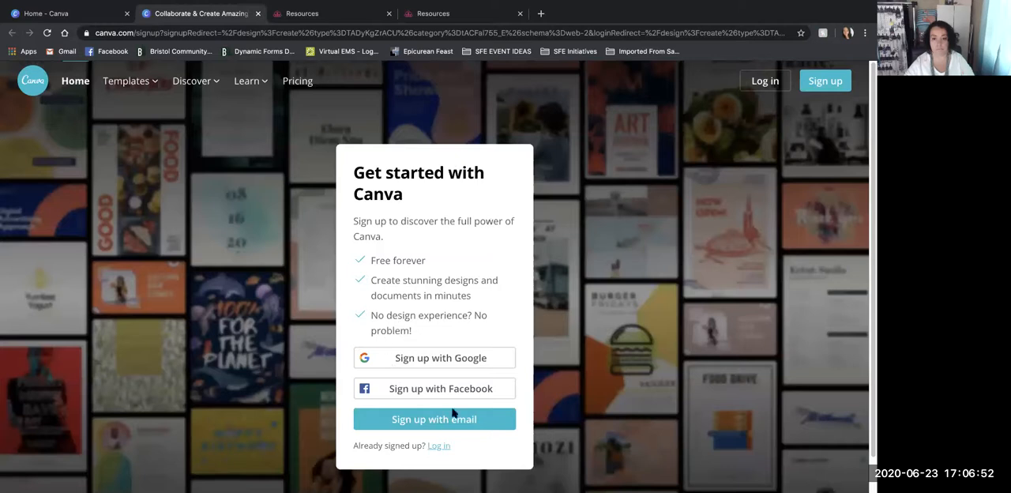
click(437, 446)
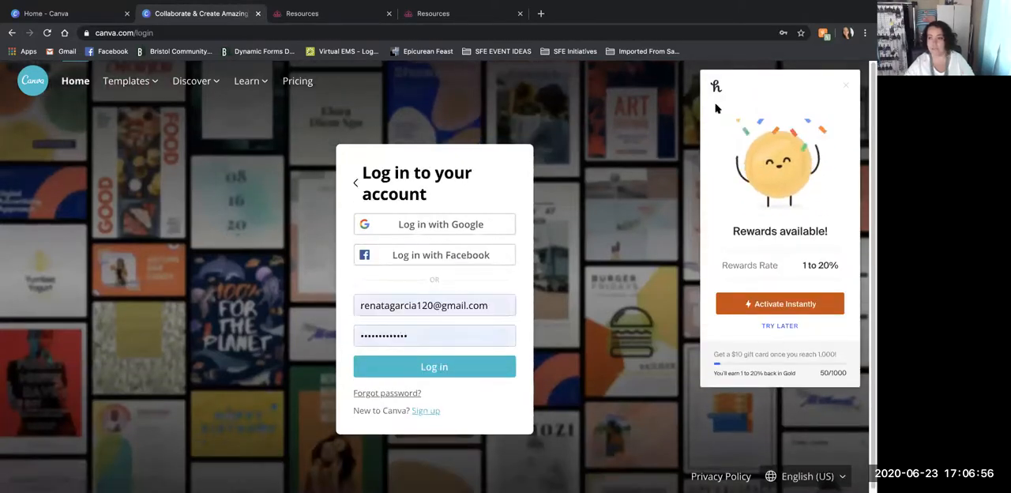
click(433, 370)
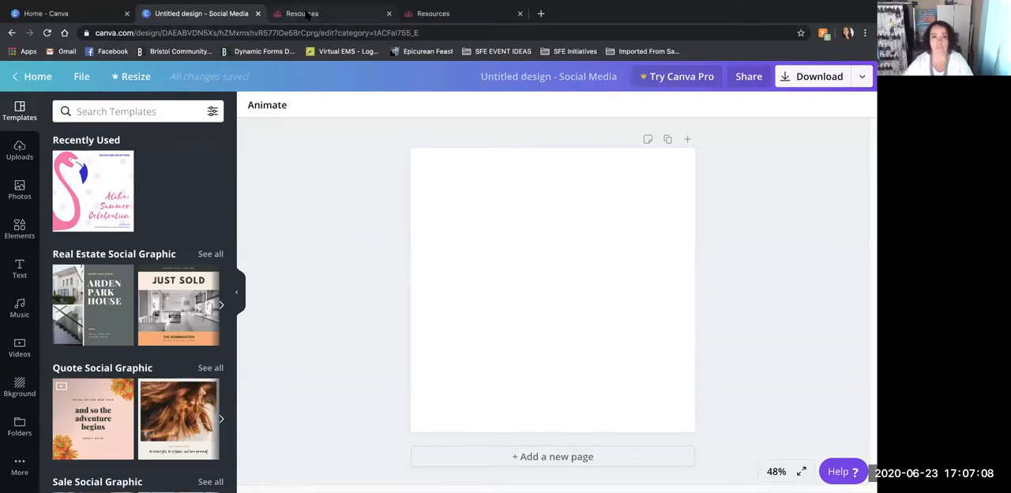
- Switch to the Paparazzi Resources page, view the General Social Media Kit and open its General gallery
click(426, 16)
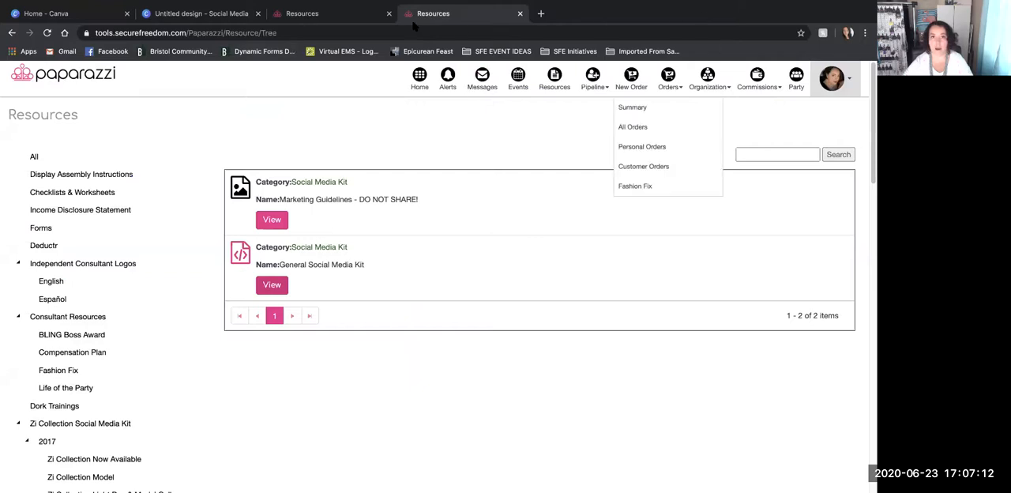
click(298, 33)
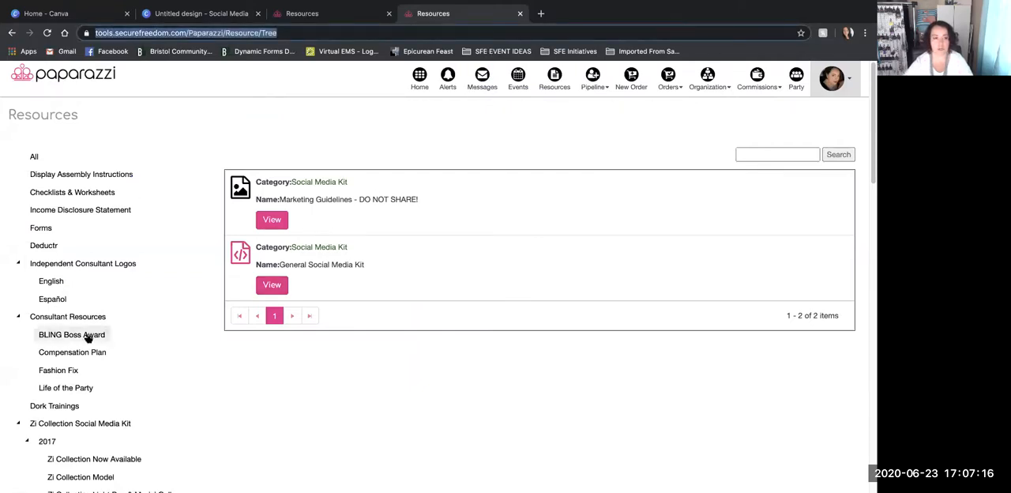
scroll(90, 333, down, 20)
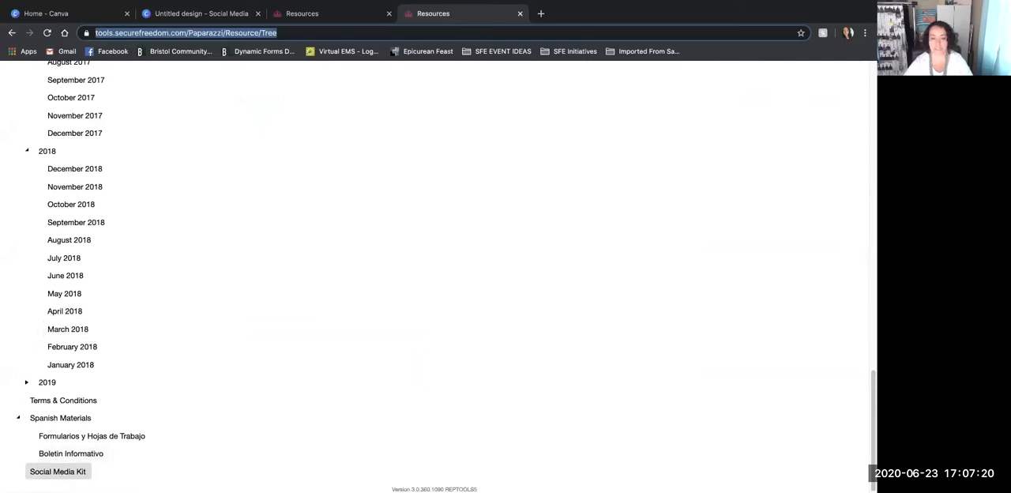
scroll(325, 387, up, 20)
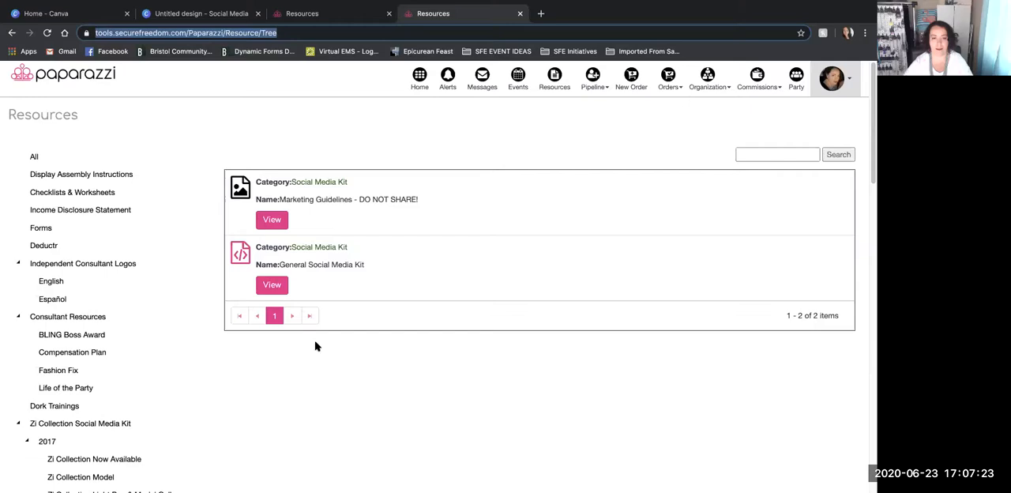
click(271, 284)
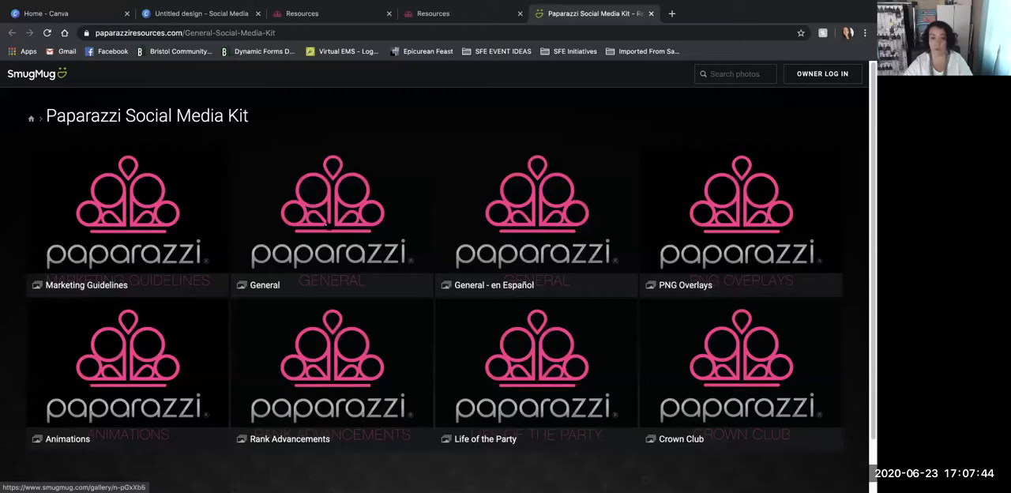
click(328, 224)
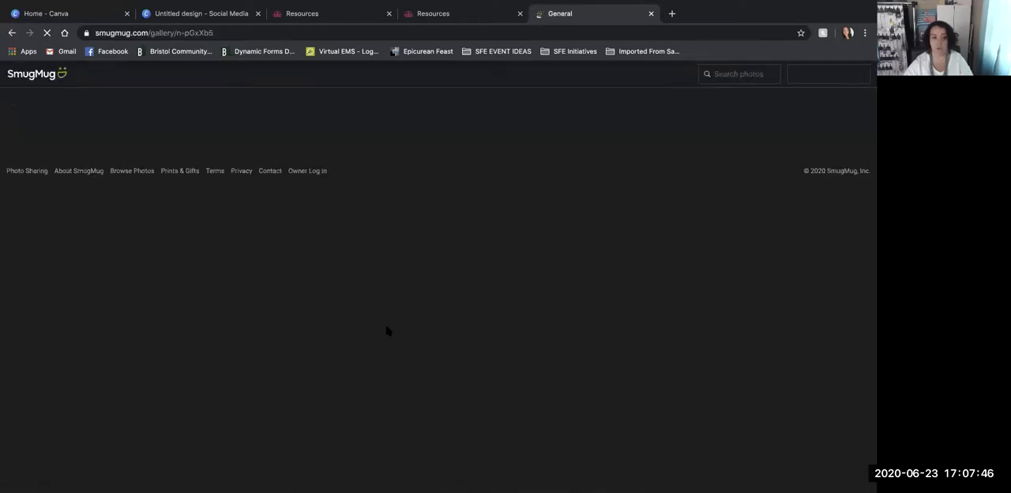
- Look through the General gallery and download the Happy Birthday template with the block-lettered white and pink heading
scroll(393, 337, down, 1)
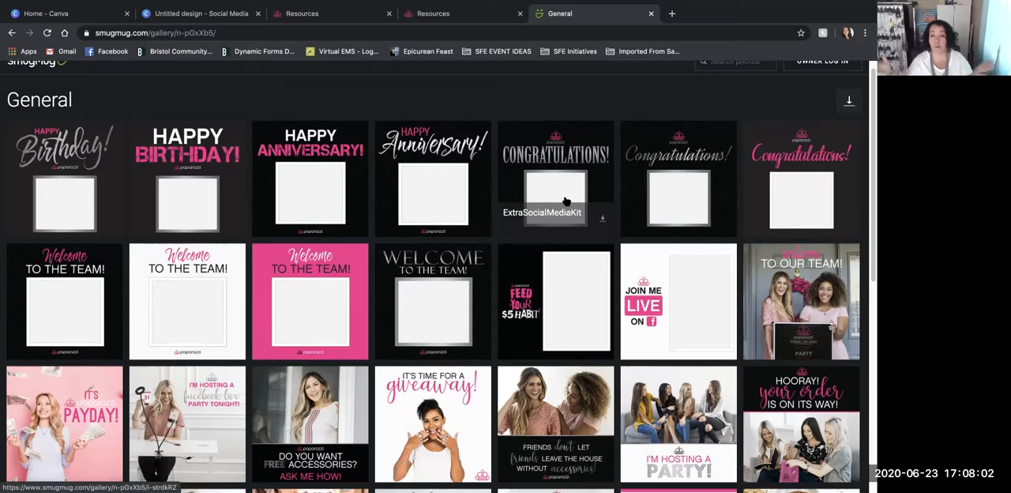
scroll(566, 201, down, 1)
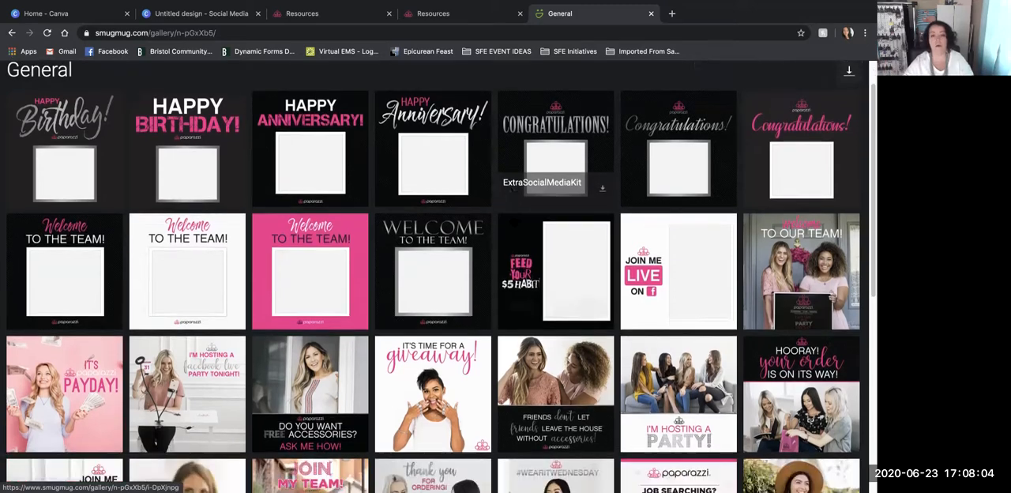
scroll(515, 222, down, 1)
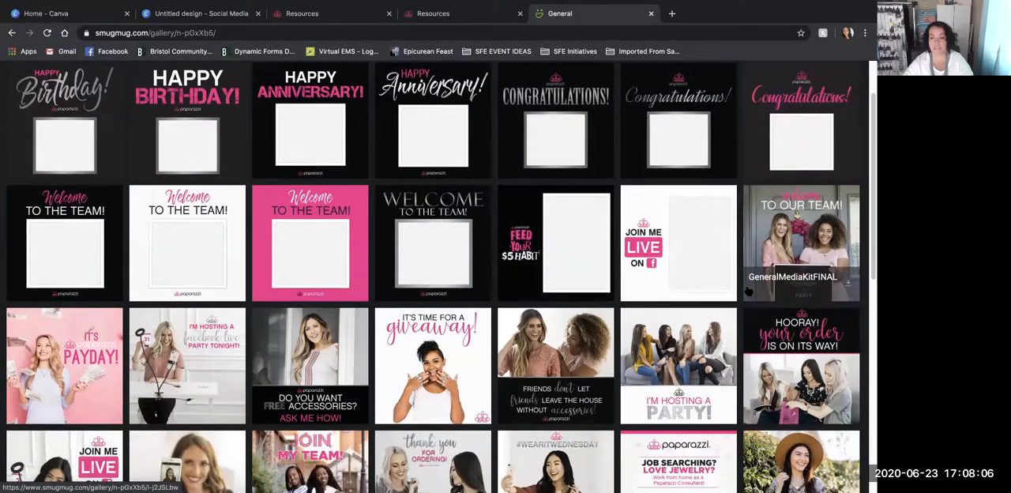
scroll(805, 236, down, 1)
scroll(174, 379, down, 3)
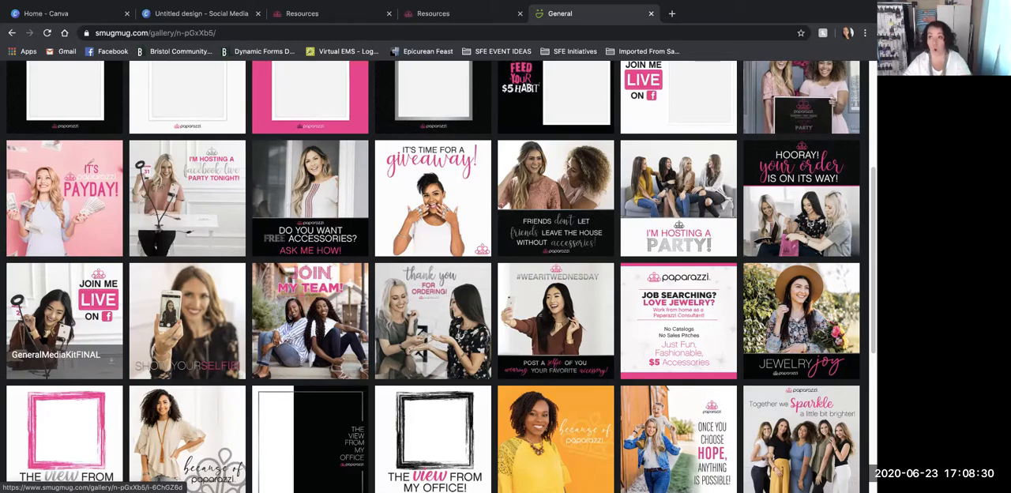
scroll(422, 376, up, 3)
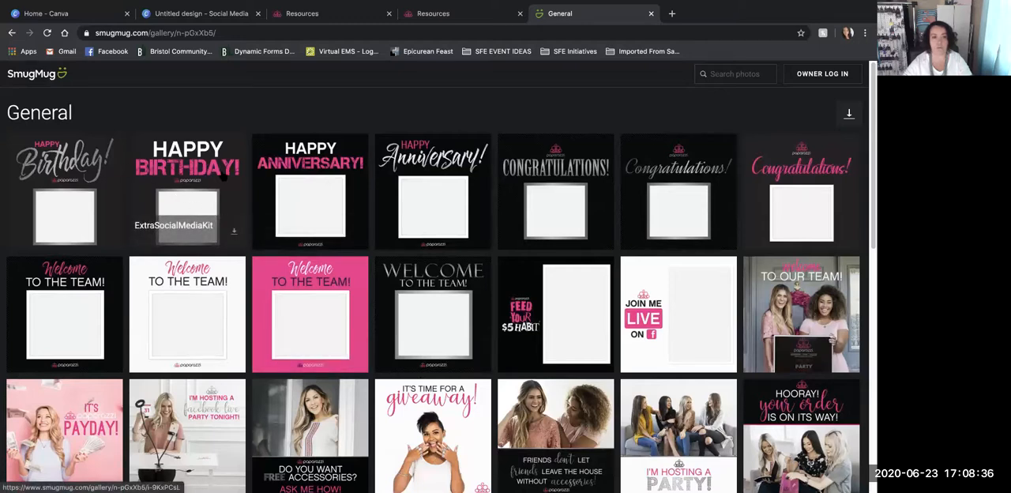
click(234, 232)
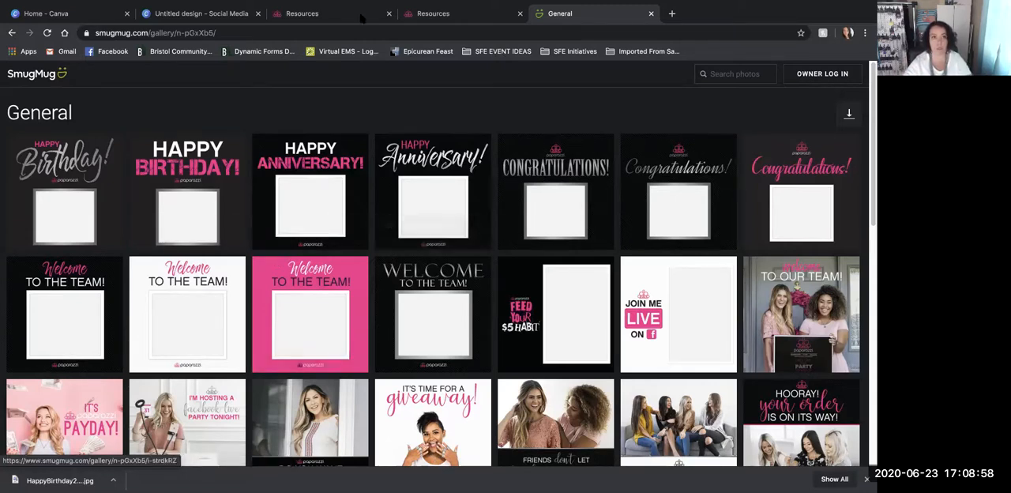
- Return to the blank Social Media design in Canva and look through the uploaded images for Paparazzi templates and overlays
click(170, 14)
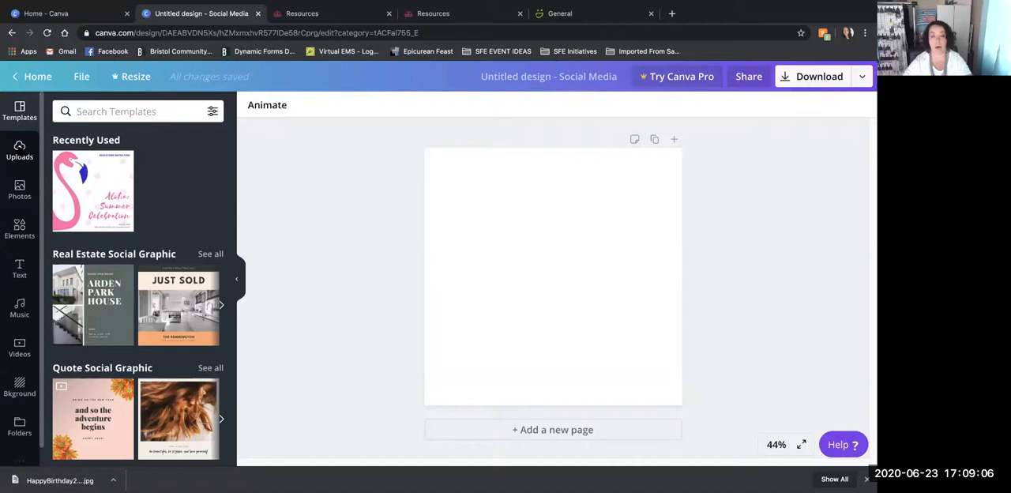
click(19, 150)
scroll(136, 237, down, 3)
scroll(136, 236, down, 3)
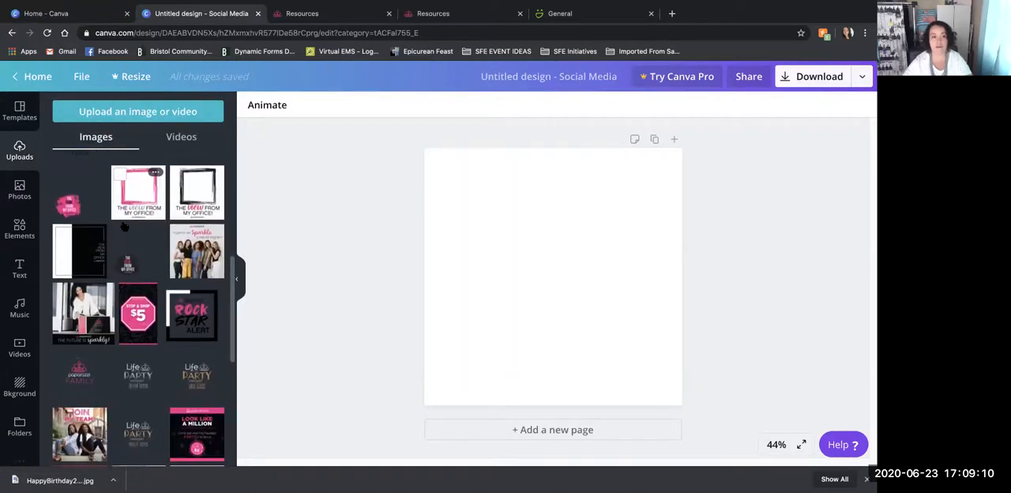
scroll(126, 229, down, 4)
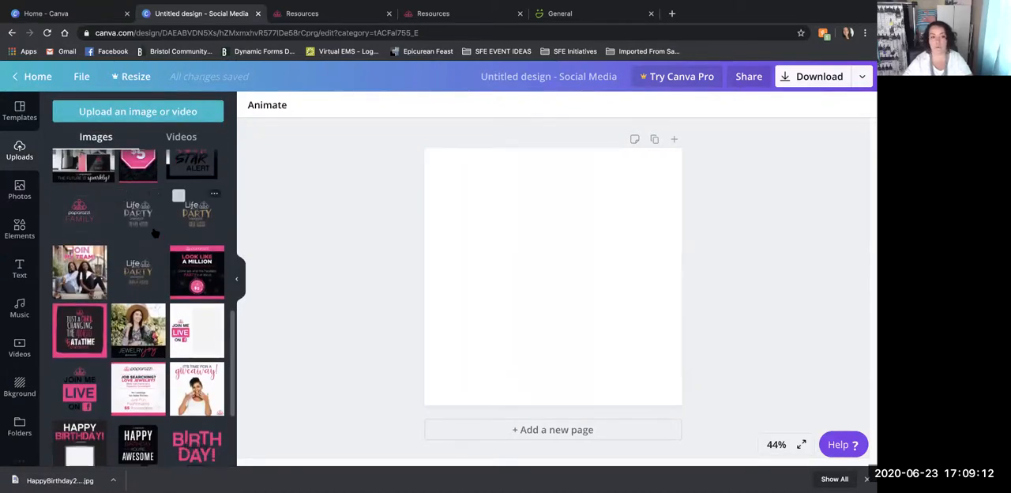
scroll(156, 233, down, 6)
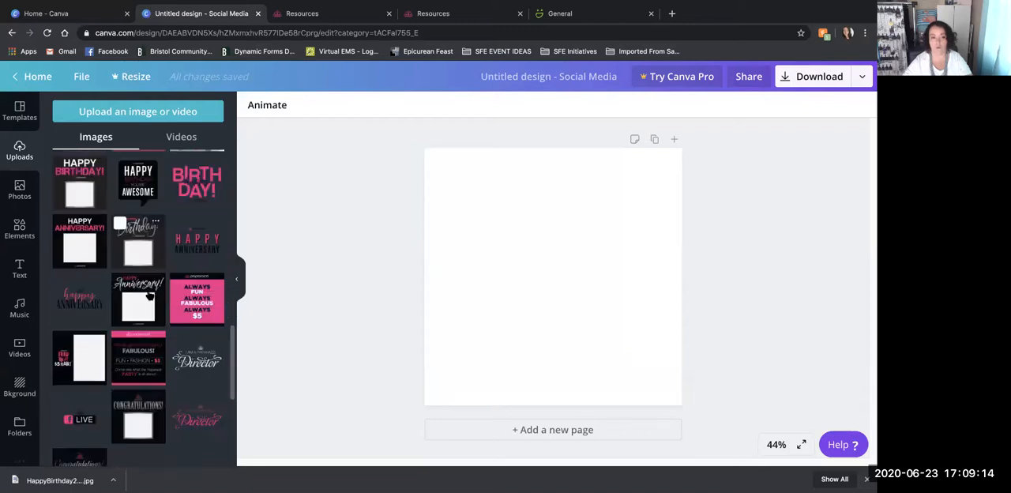
scroll(149, 295, down, 2)
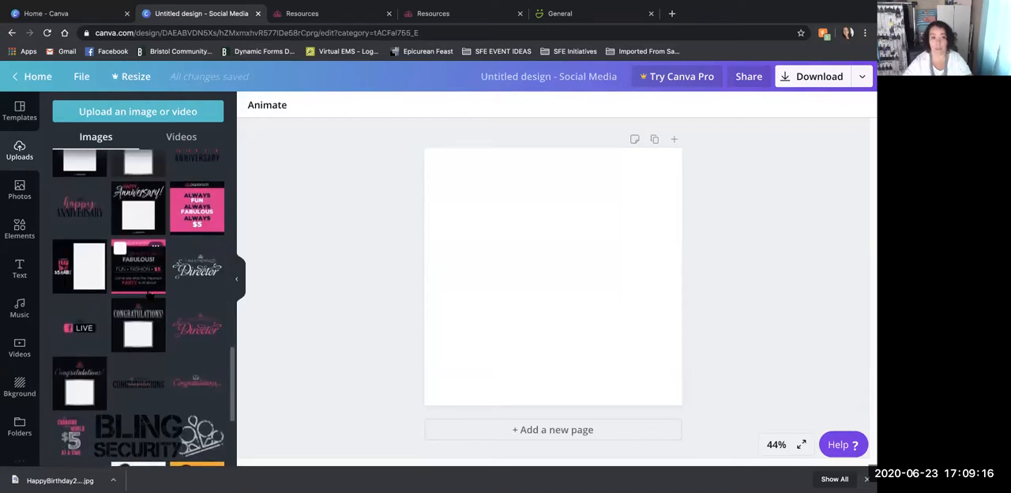
scroll(150, 295, down, 1)
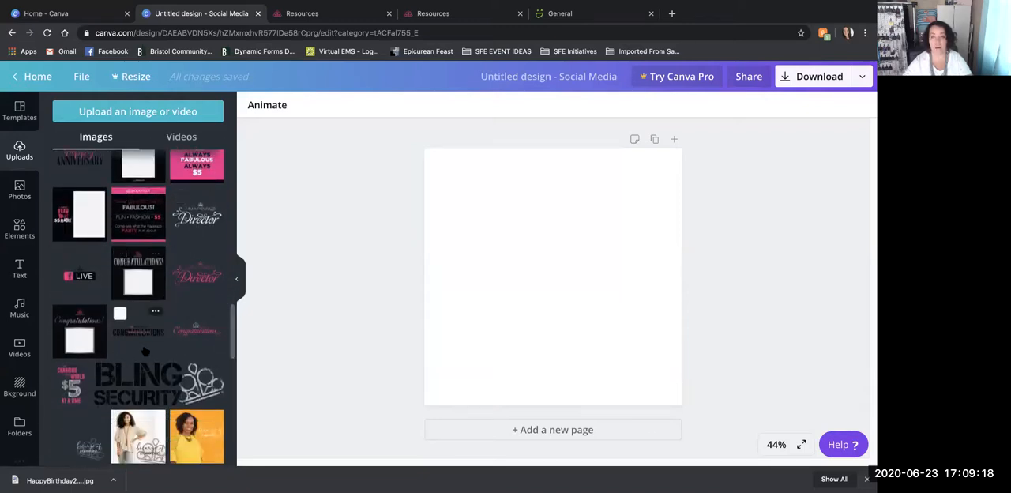
scroll(145, 350, down, 1)
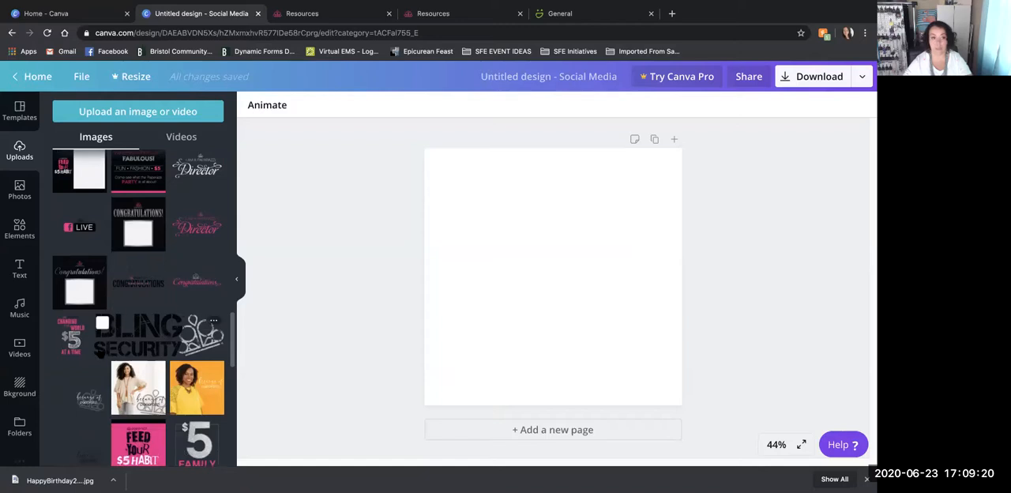
scroll(162, 326, down, 2)
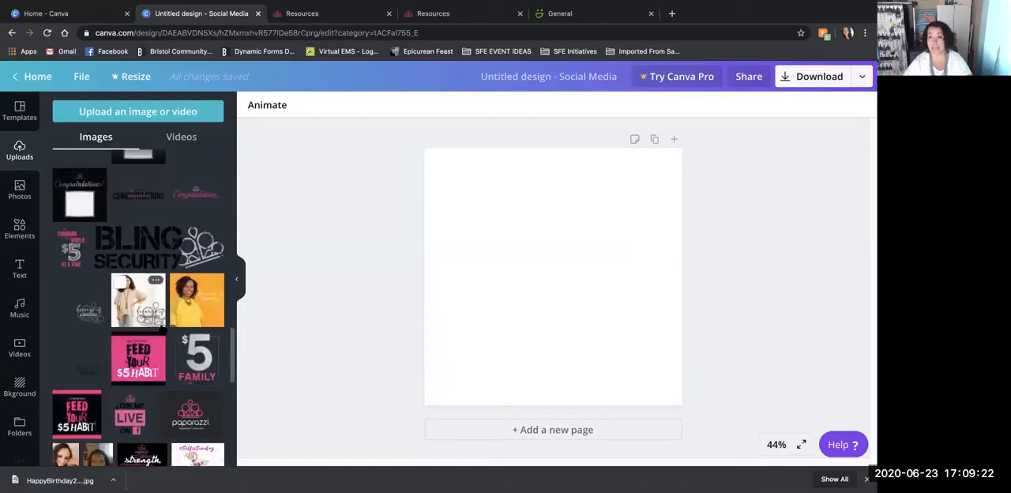
scroll(162, 325, down, 10)
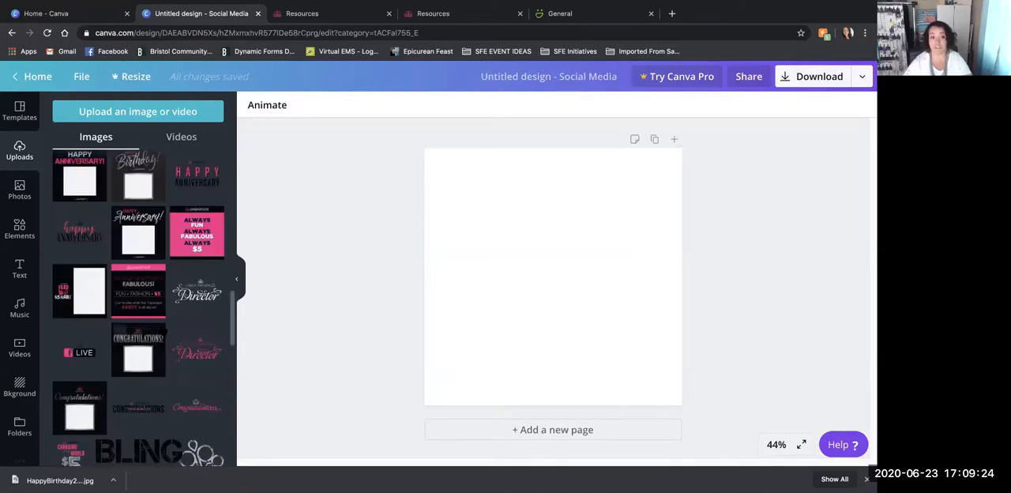
scroll(162, 328, up, 12)
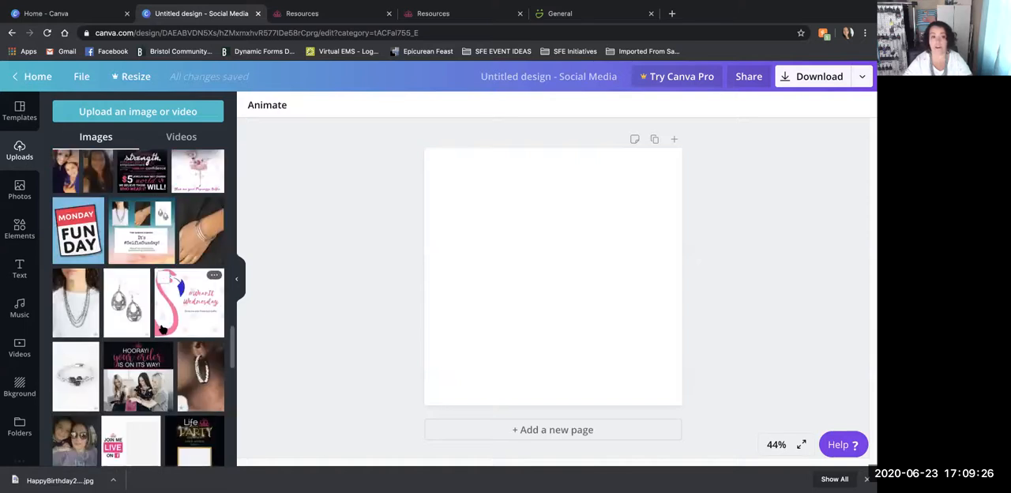
scroll(161, 329, up, 8)
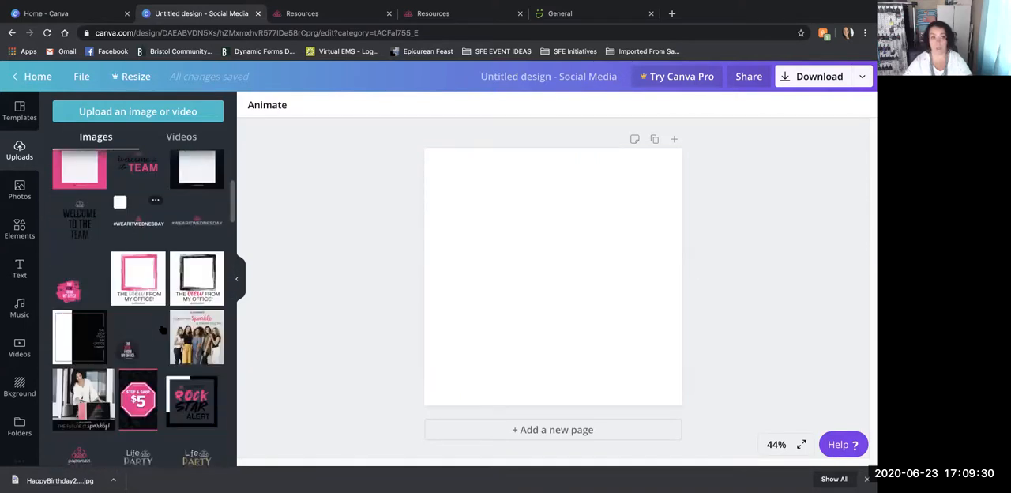
scroll(162, 329, up, 1)
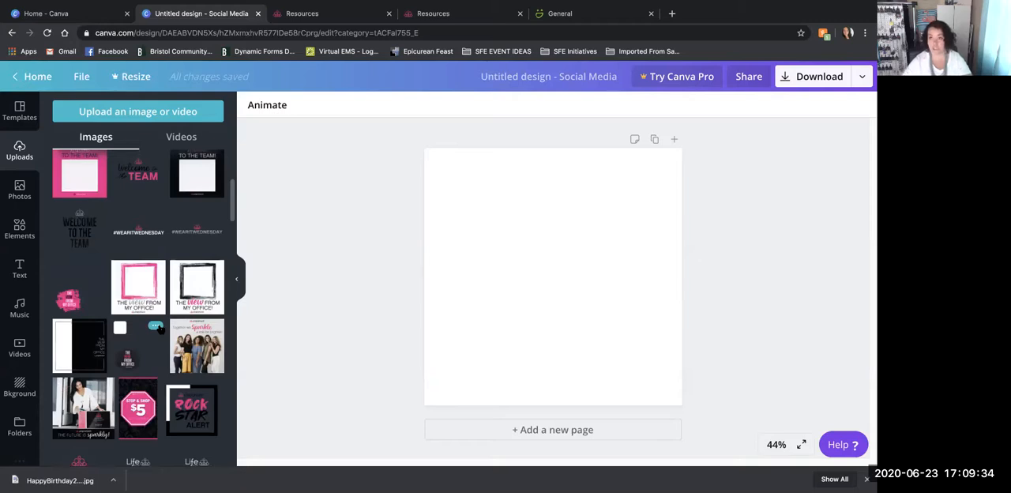
- Add the black-framed "The view from my office!" template from the uploaded images and set it as the page background
click(196, 303)
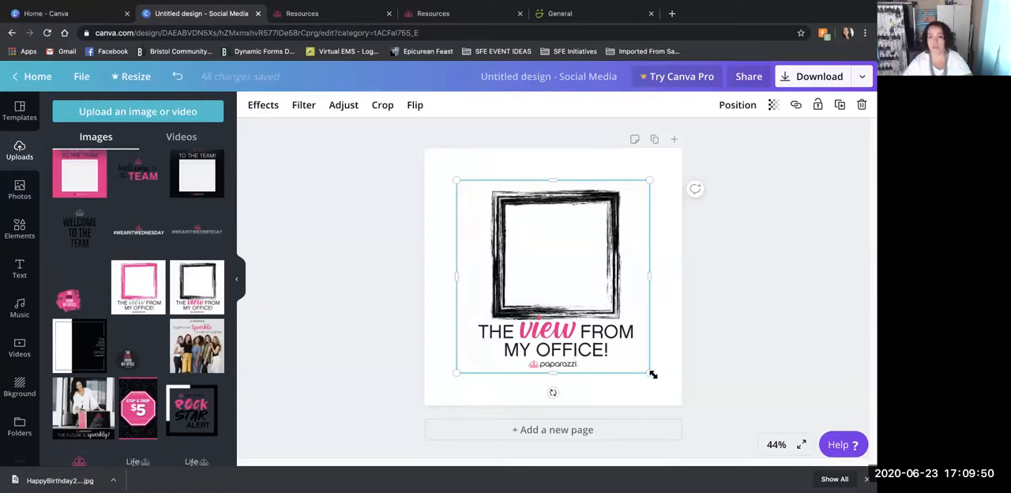
mouse_move(650, 372)
mouse_down()
mouse_move(670, 394)
mouse_move(616, 364)
mouse_move(659, 395)
mouse_move(653, 381)
mouse_up()
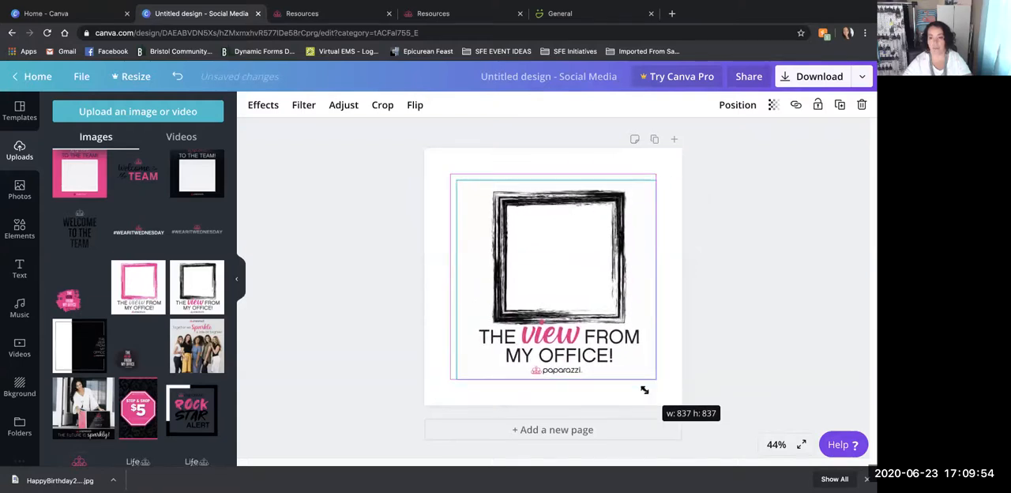
right_click(551, 346)
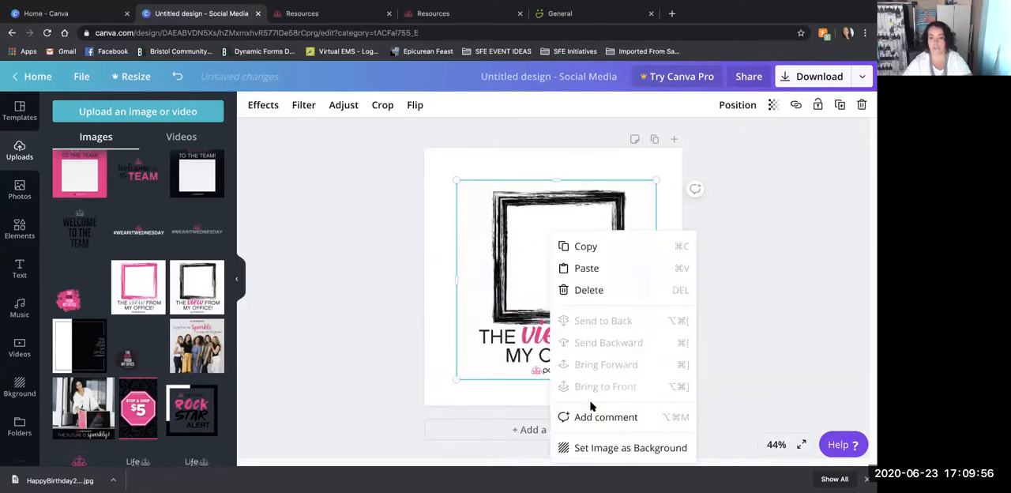
click(606, 448)
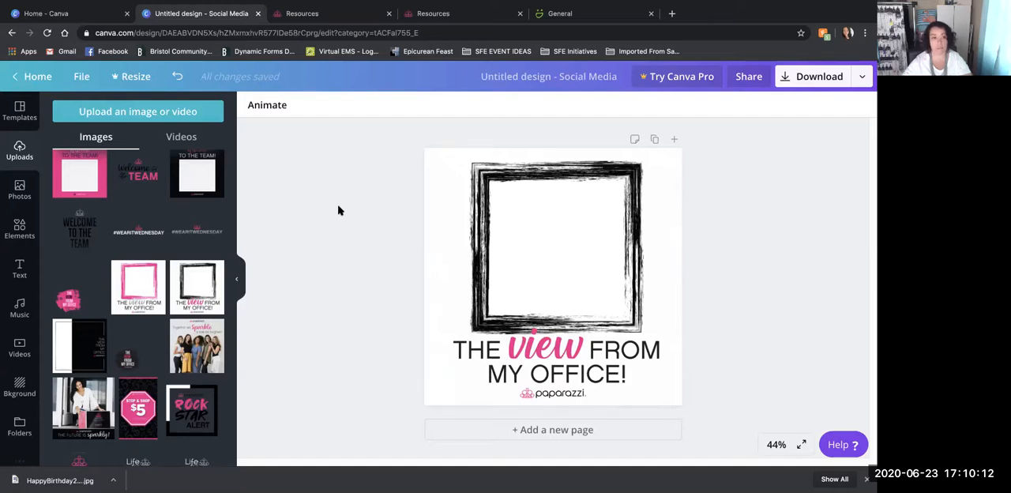
- Add the uploaded beach photo with the straw hat and crop and resize it to fill the black frame
scroll(193, 212, up, 4)
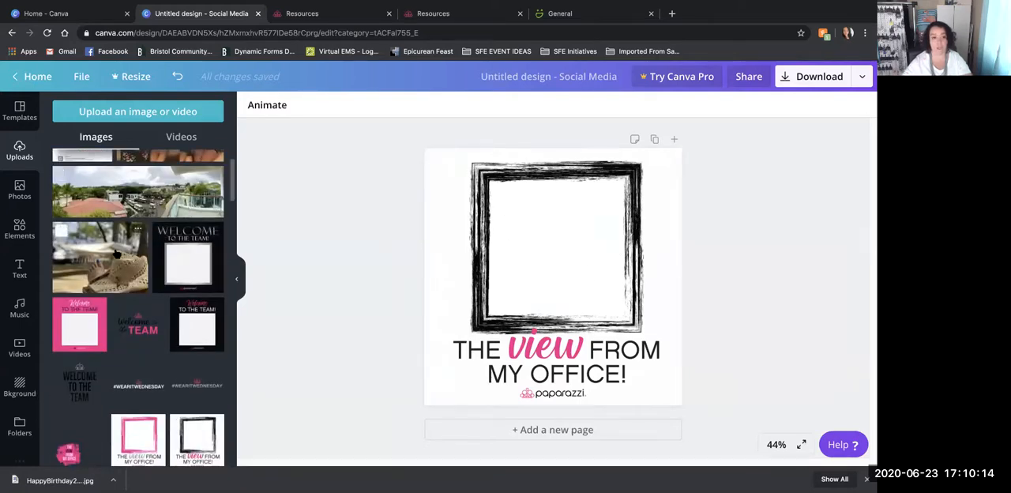
drag(119, 265, 540, 269)
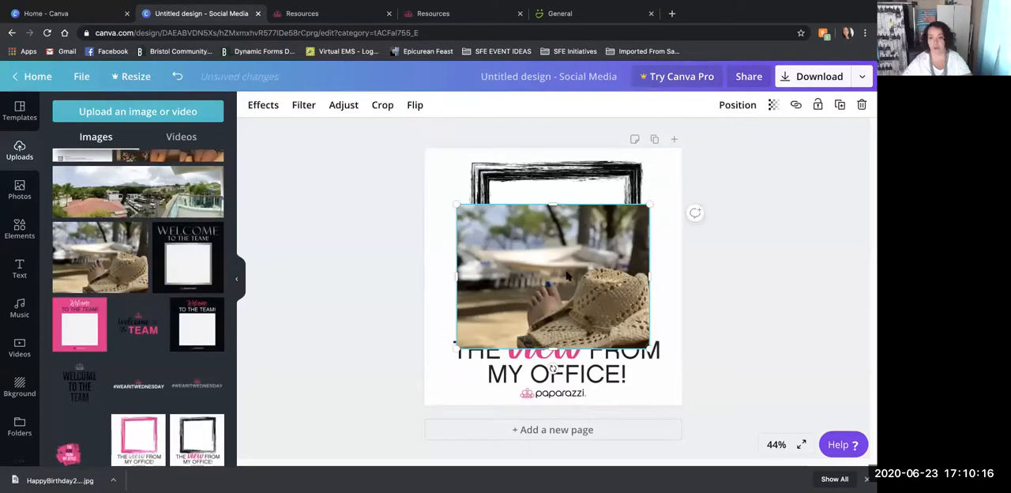
drag(456, 206, 495, 203)
drag(565, 224, 564, 179)
drag(649, 348, 597, 309)
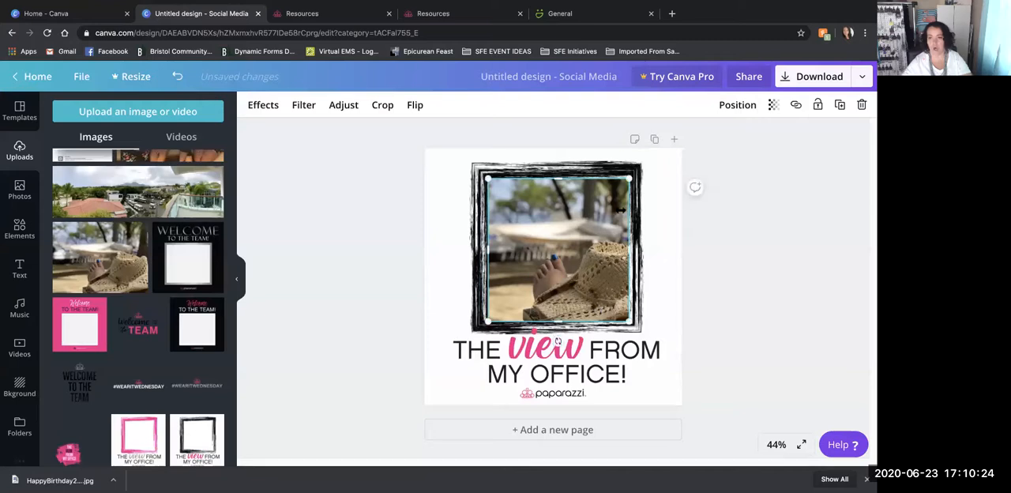
drag(569, 263, 589, 278)
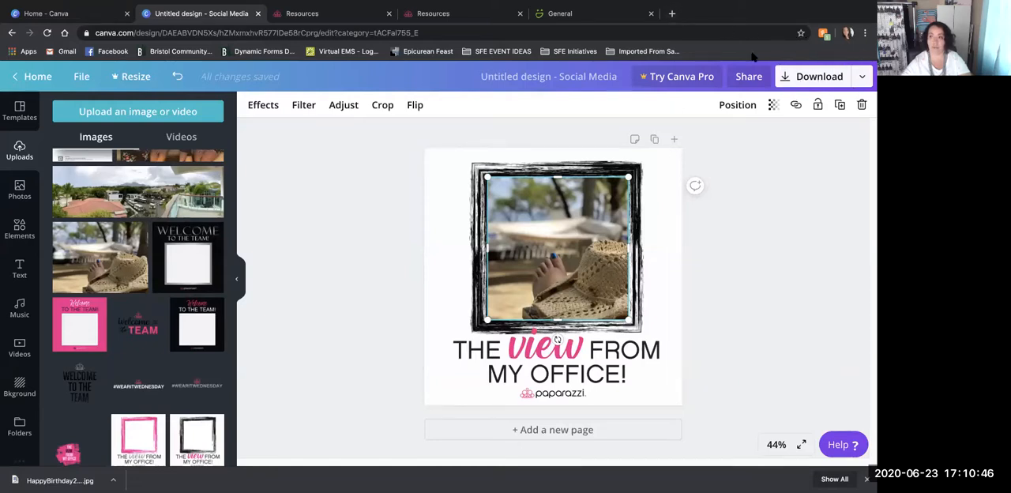
- Download the finished design as a PNG and dismiss the publishing message
click(836, 82)
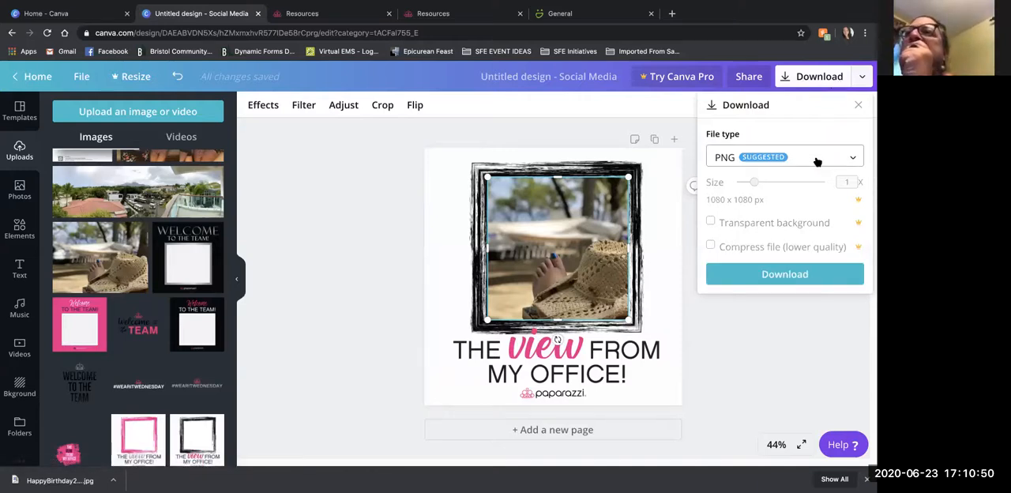
click(818, 161)
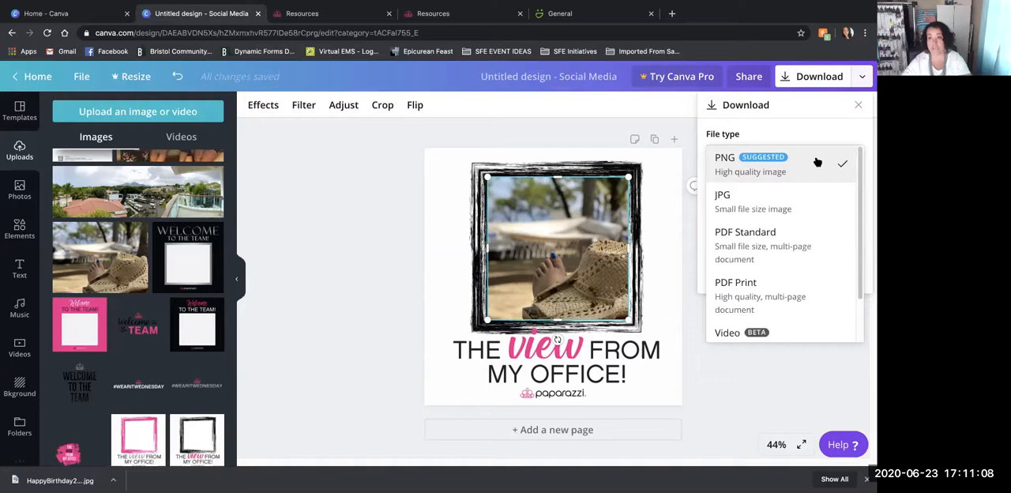
click(767, 172)
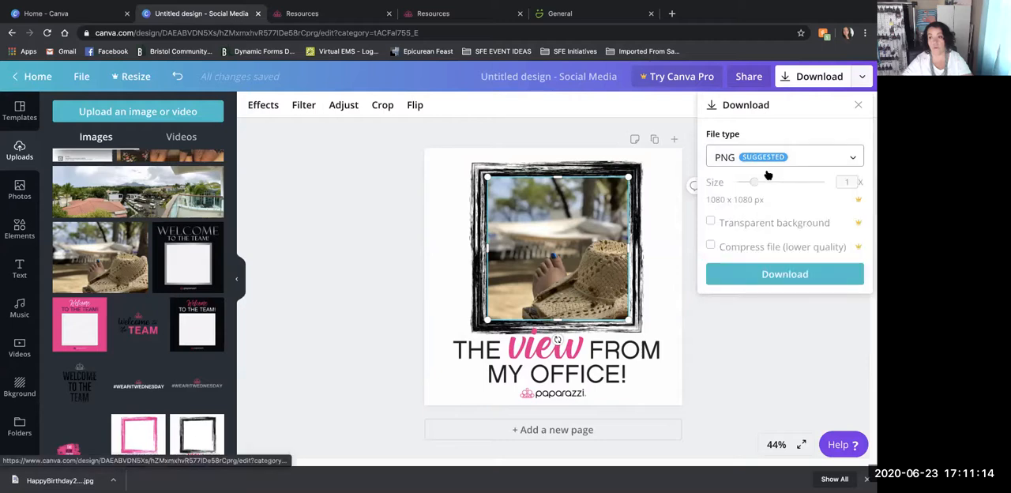
click(772, 276)
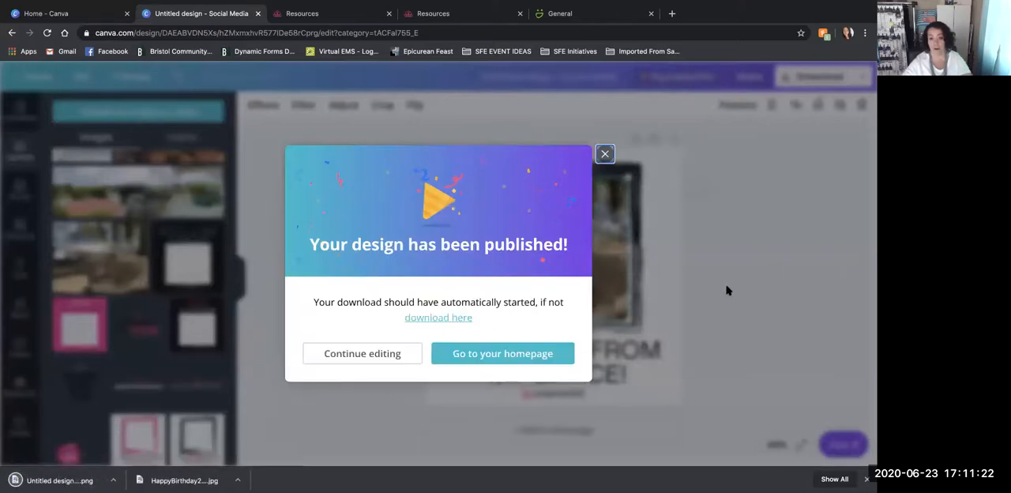
click(605, 155)
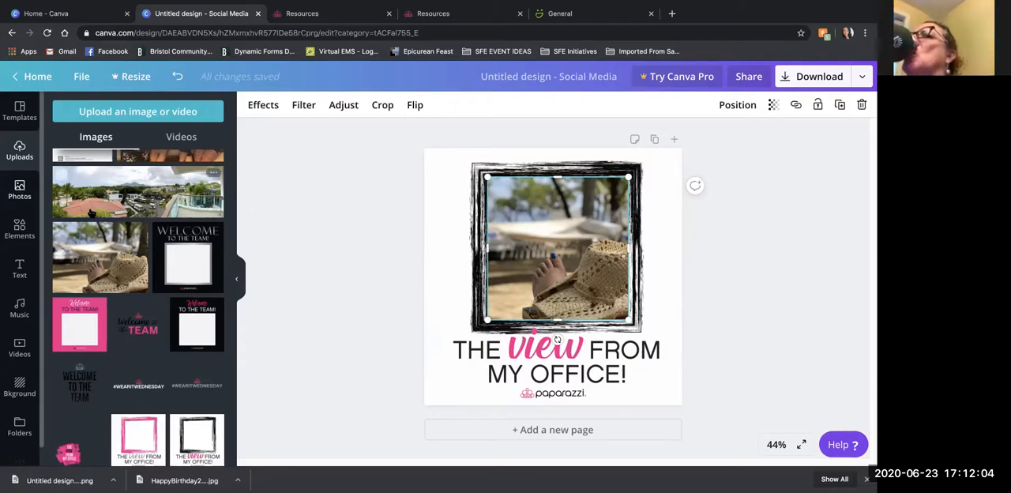
- Return to the home page and open the Jun 7th Calendar from all saved designs
scroll(91, 214, up, 2)
click(382, 237)
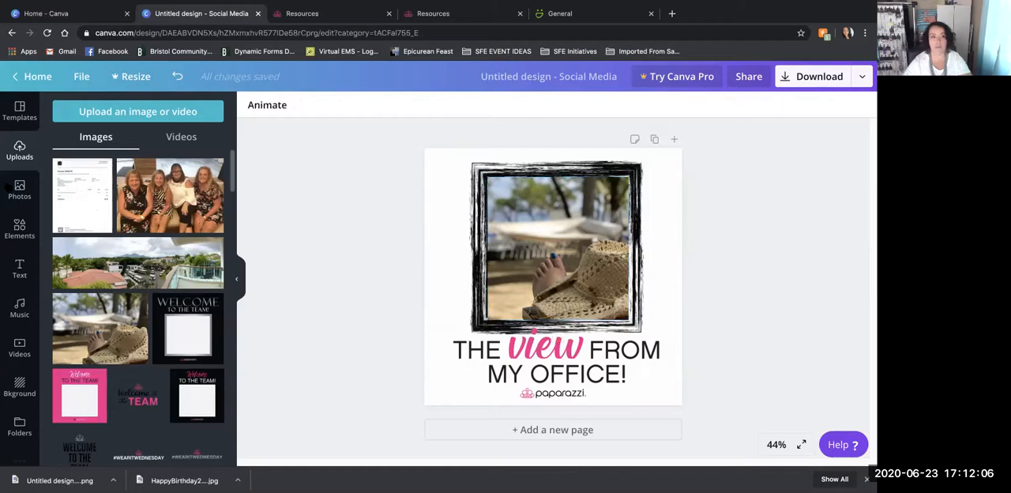
click(20, 115)
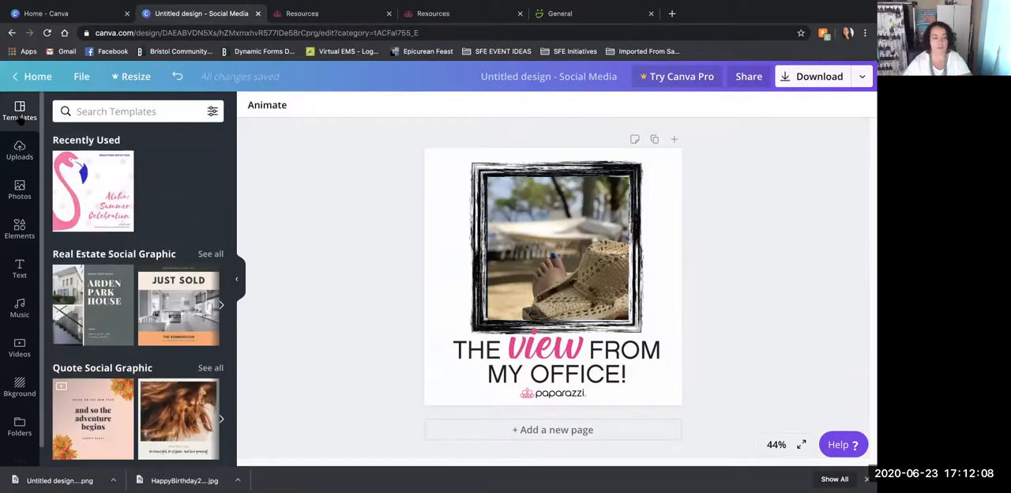
click(28, 83)
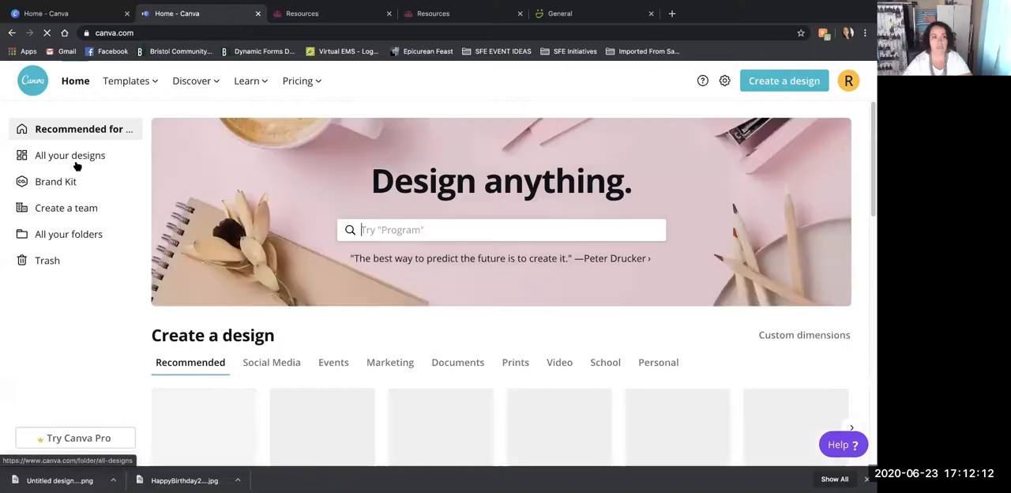
click(76, 162)
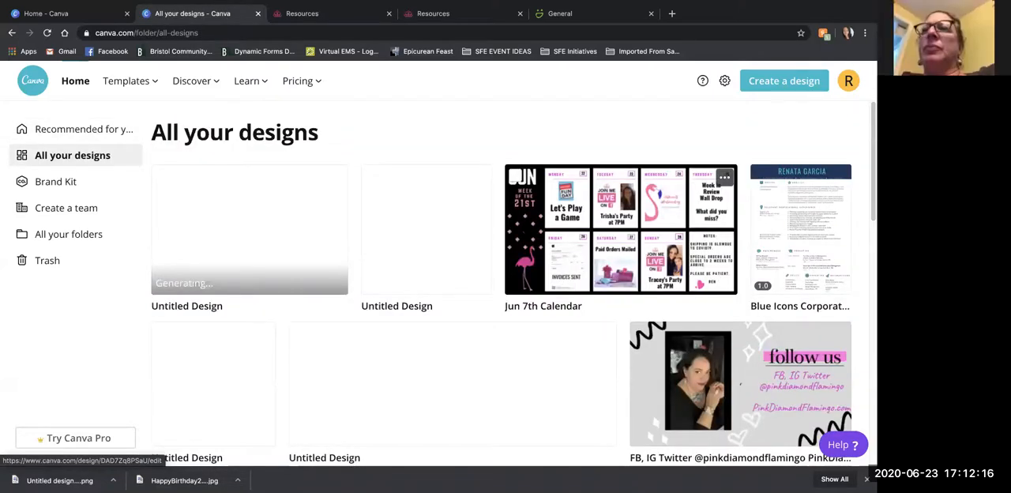
click(524, 226)
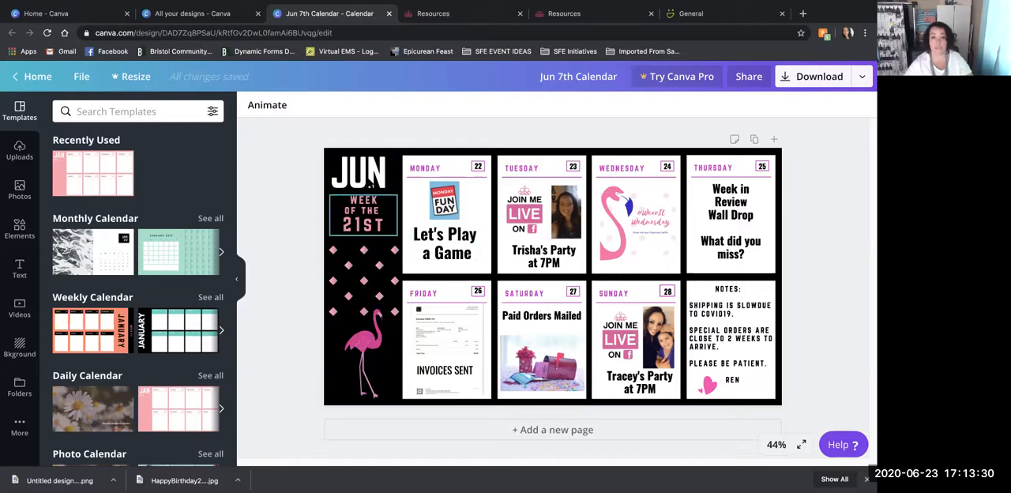
- Change the week text under JUN to read "Week of the 28TH"
click(367, 222)
double_click(360, 226)
drag(364, 227, 384, 227)
click(375, 225)
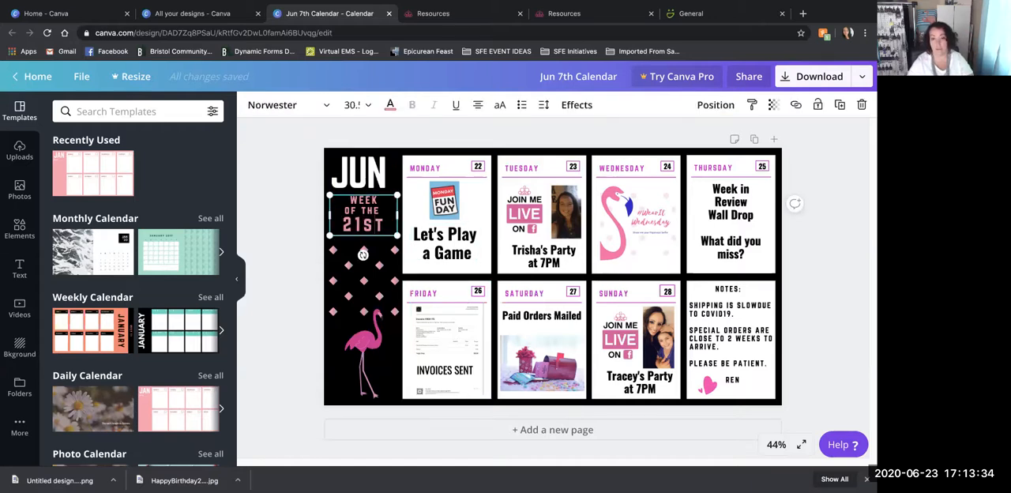
key(BackSpace)
key(BackSpace)
key(BackSpace)
text(8TH)
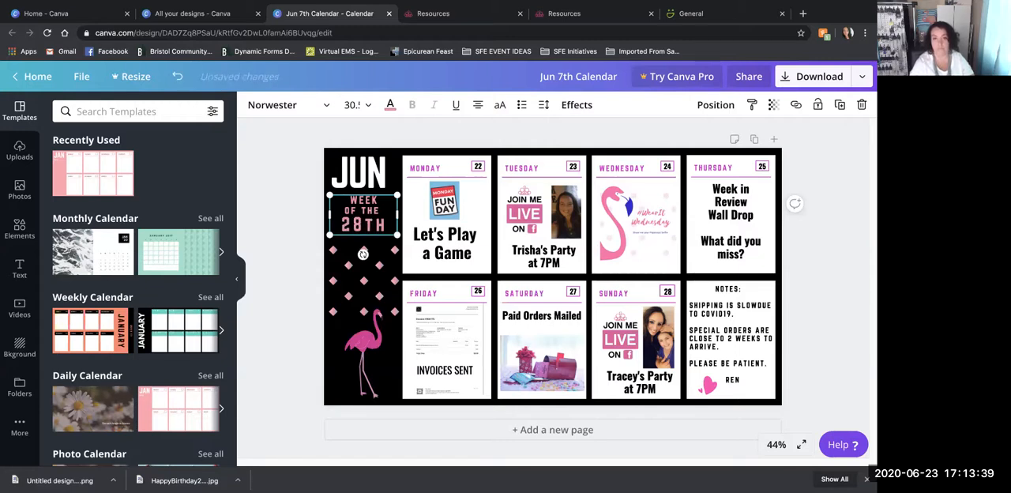
- Add the uploaded portrait of the woman in black to the calendar and shrink it to roughly thumbnail size
click(528, 245)
click(566, 211)
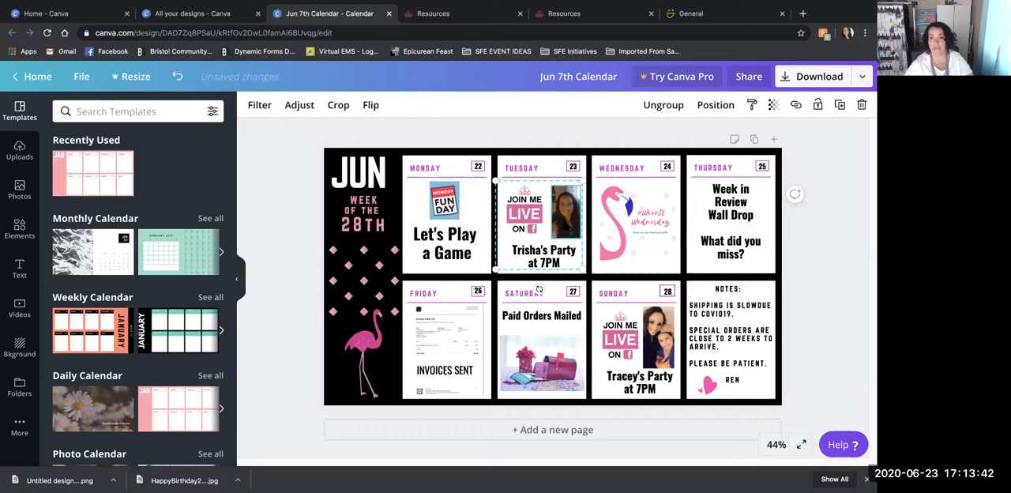
double_click(564, 221)
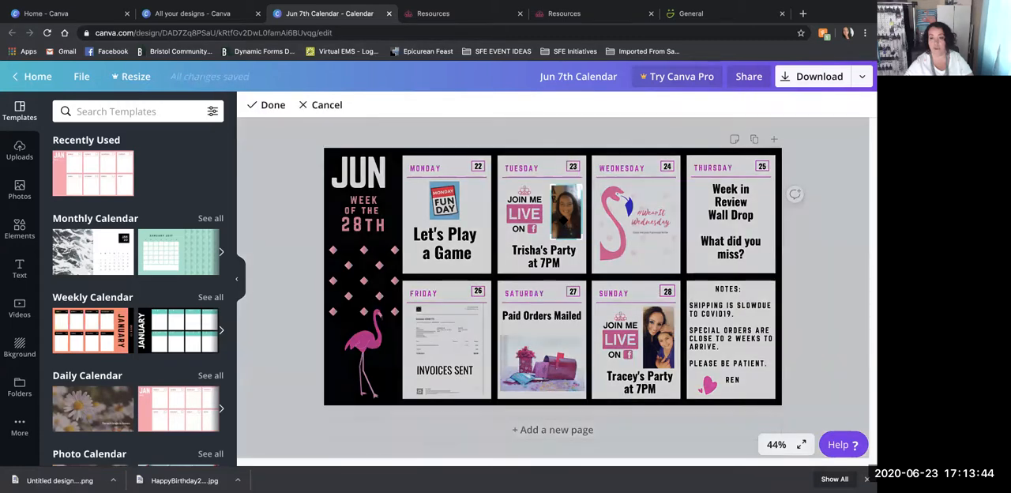
click(19, 150)
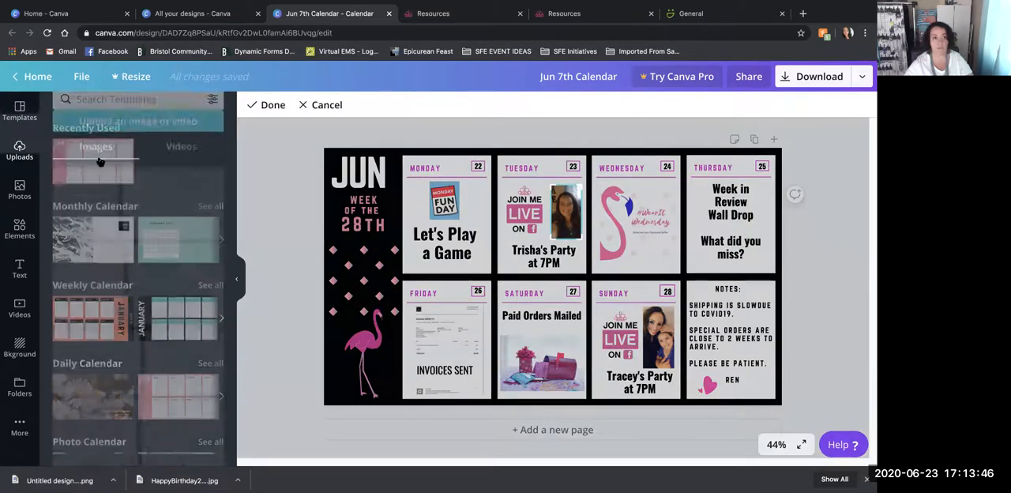
scroll(138, 285, down, 10)
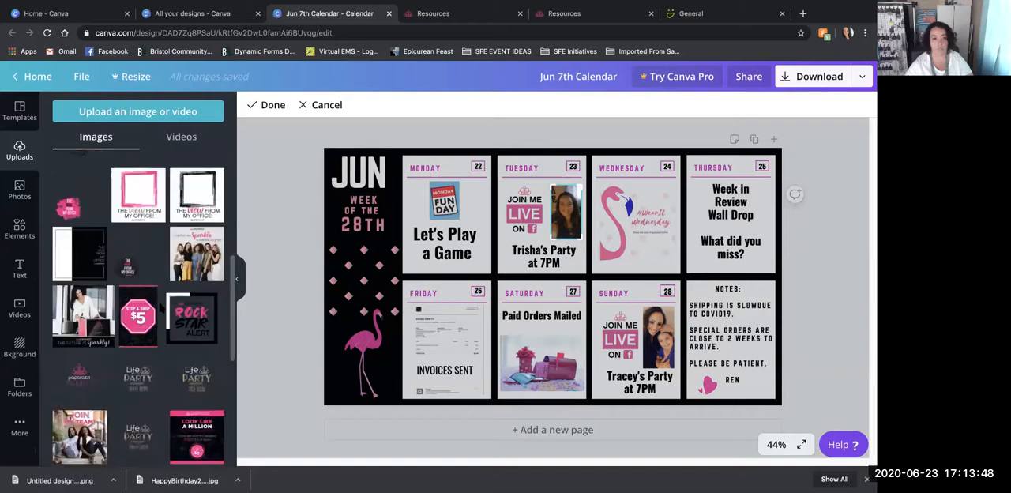
scroll(150, 308, down, 10)
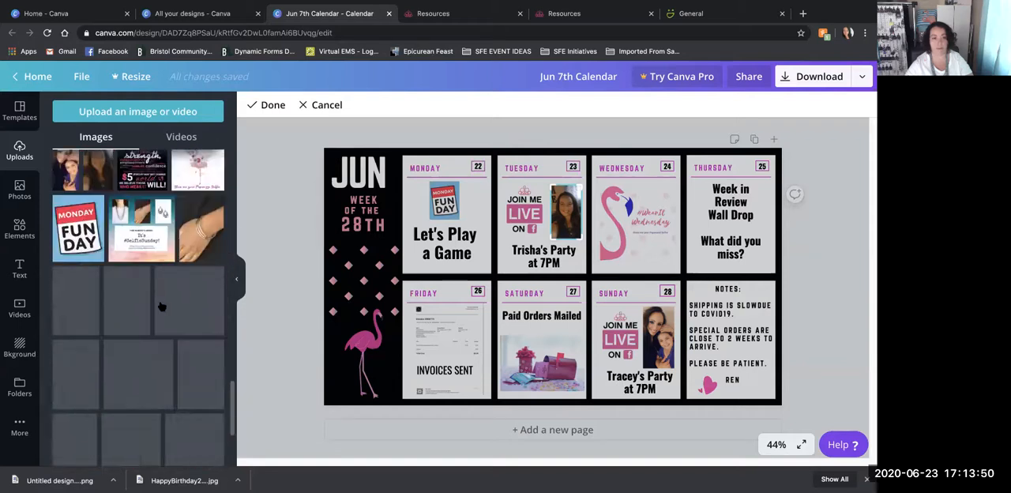
scroll(161, 306, down, 10)
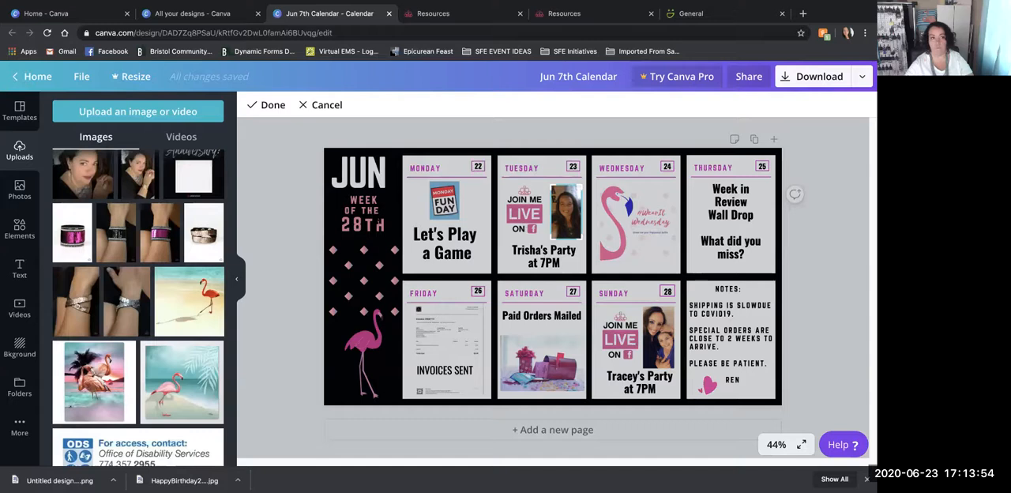
click(132, 180)
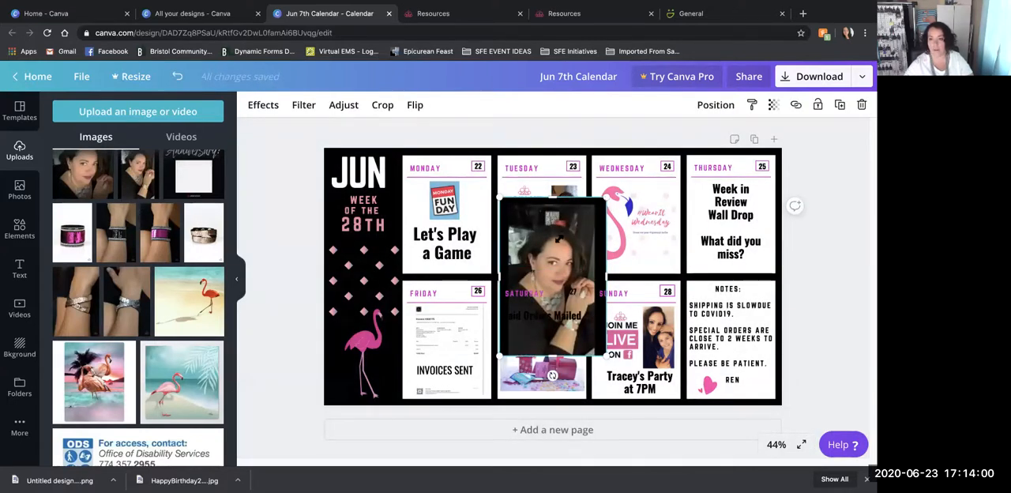
drag(607, 196, 564, 262)
- Delete the existing photo in the Tuesday 23 cell and fit the new portrait in its place beside "Join me live"
click(566, 211)
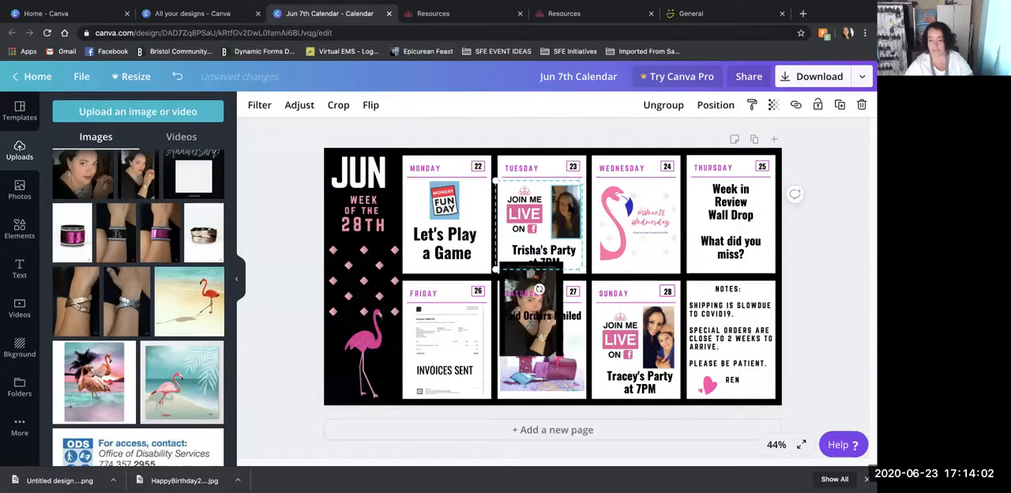
key(Delete)
click(539, 302)
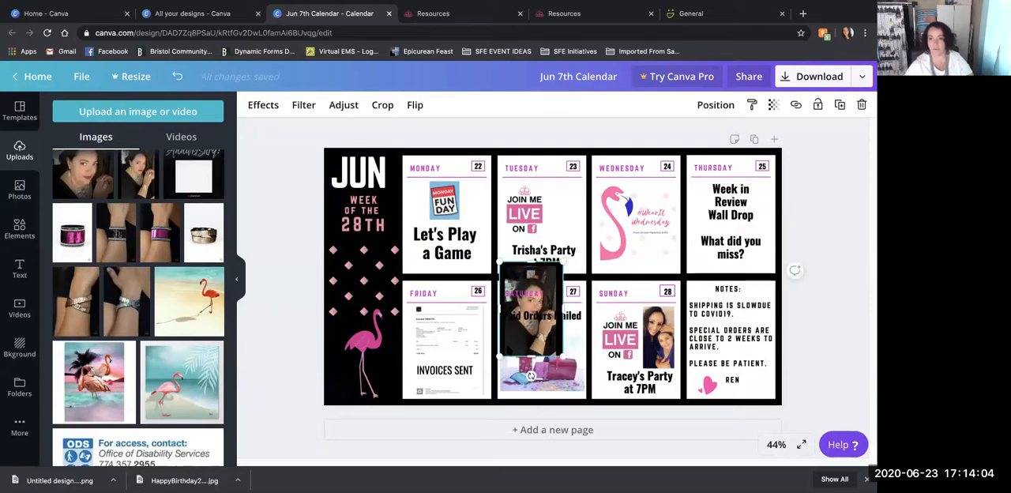
drag(532, 262, 531, 235)
drag(501, 356, 558, 212)
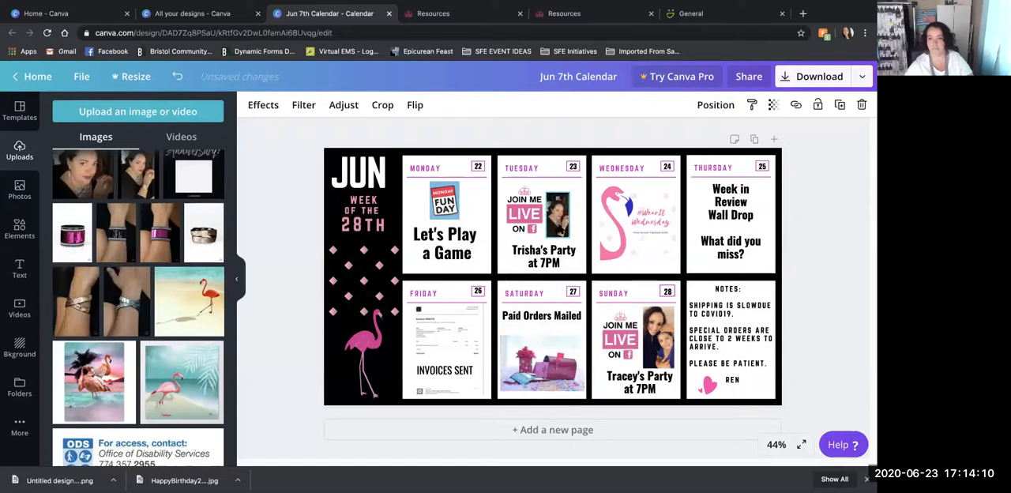
- Delete the host's party line above "at 7PM" in the Tuesday 23 cell
click(525, 251)
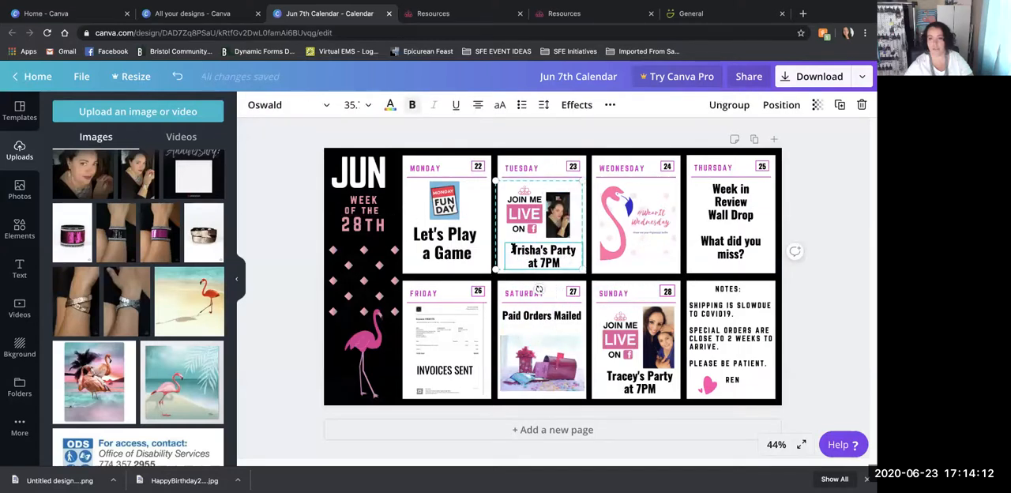
double_click(525, 252)
drag(525, 251, 577, 249)
key(BackSpace)
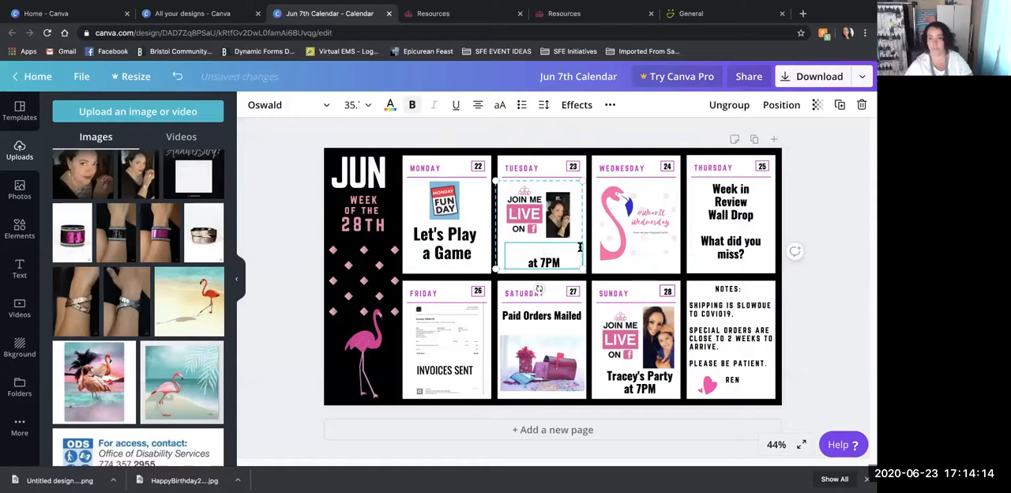
click(804, 276)
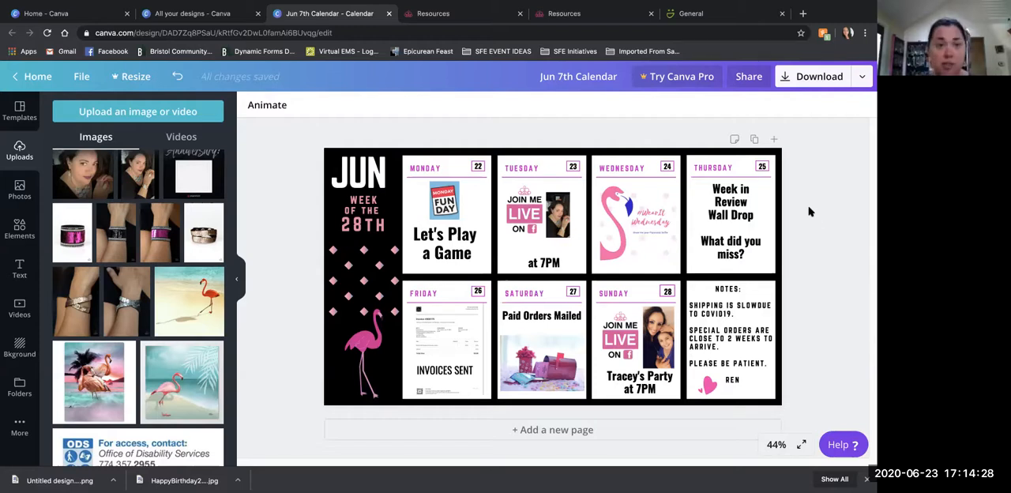
click(520, 8)
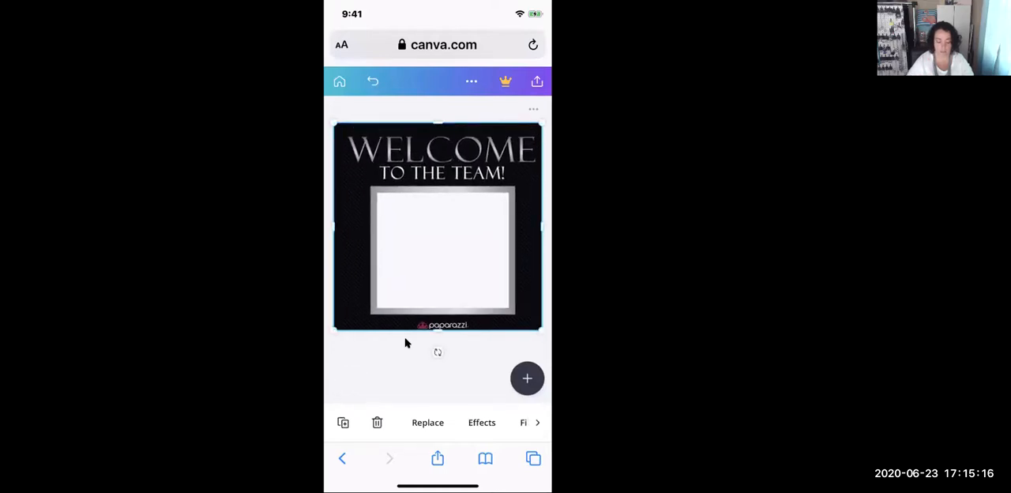
scroll(438, 423, right, 3)
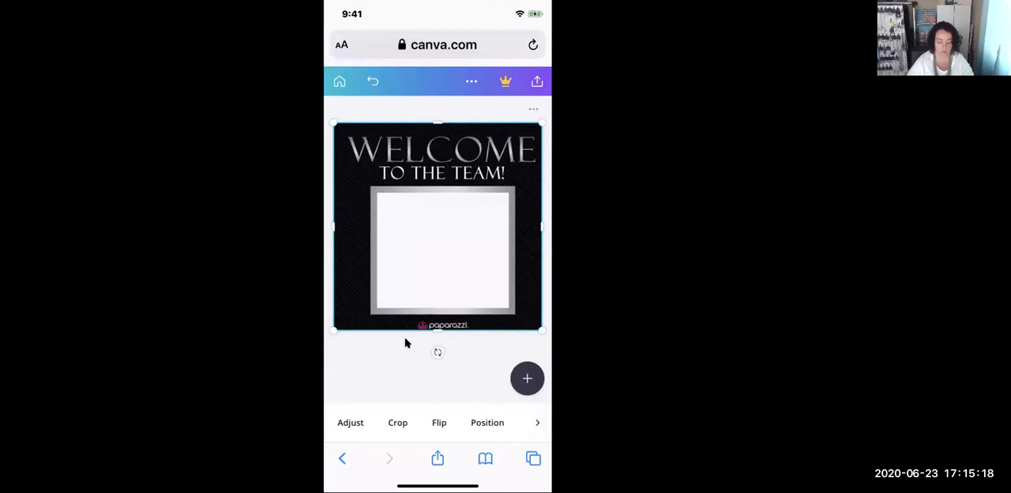
scroll(438, 423, right, 3)
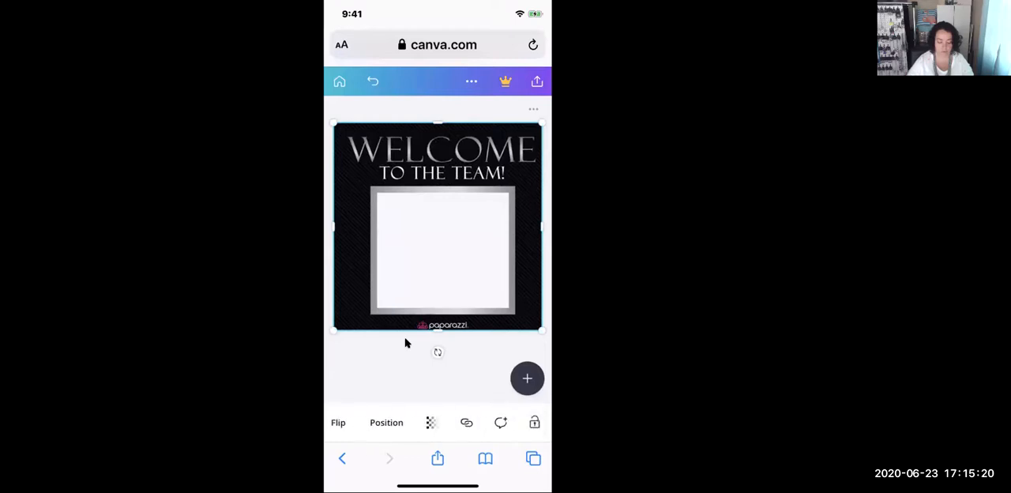
scroll(438, 423, left, 5)
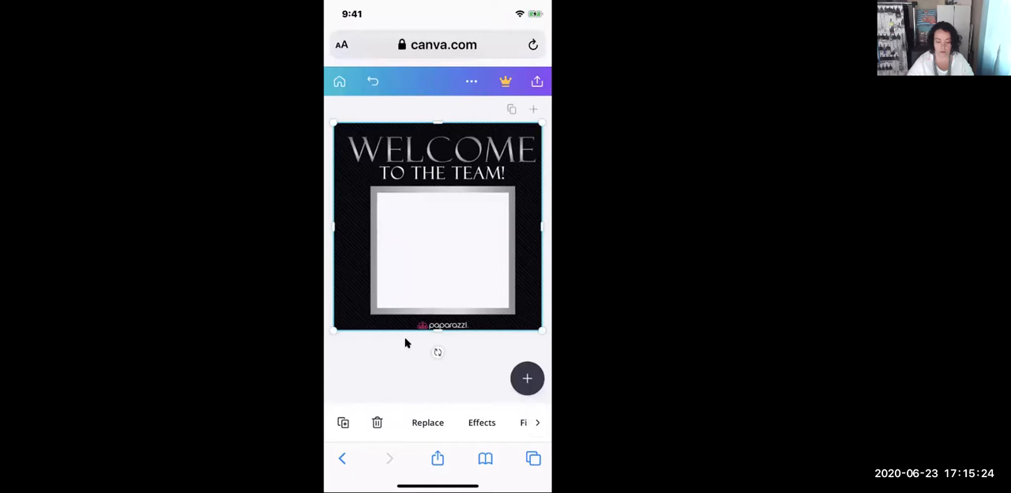
- Add a blank second page beside the "Welcome to the Team!" graphic and delete it again
click(377, 421)
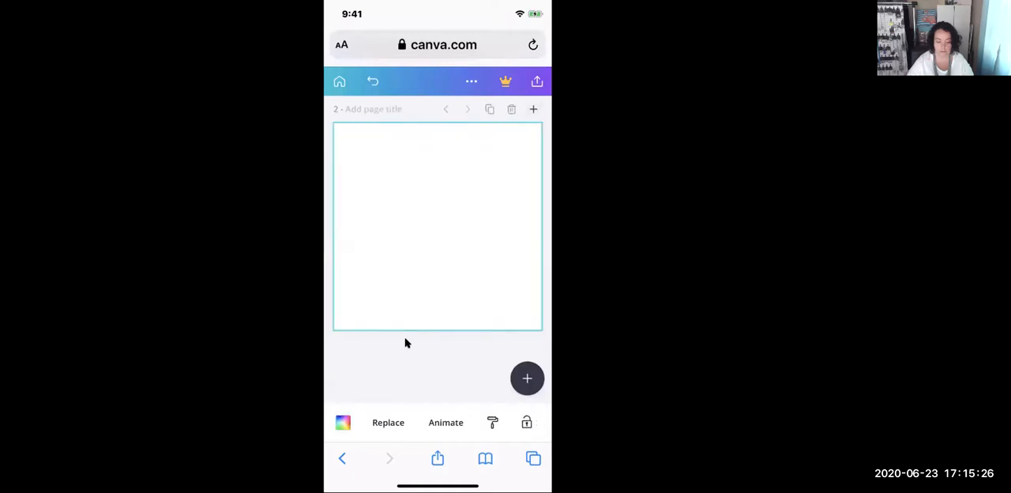
click(446, 109)
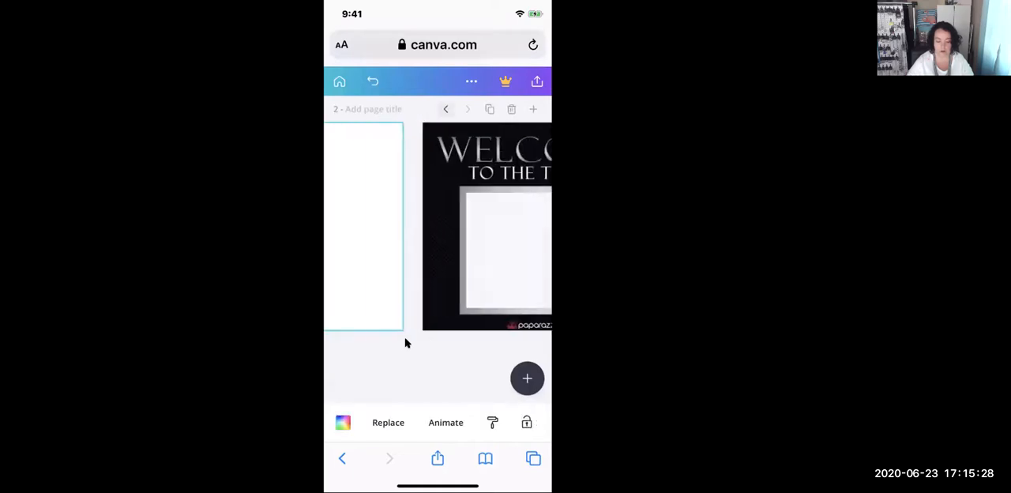
click(468, 109)
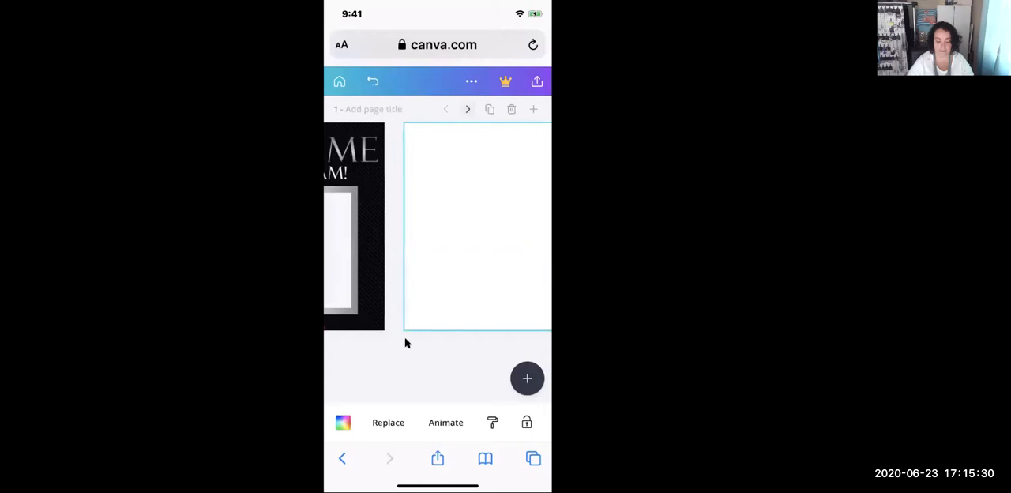
click(446, 109)
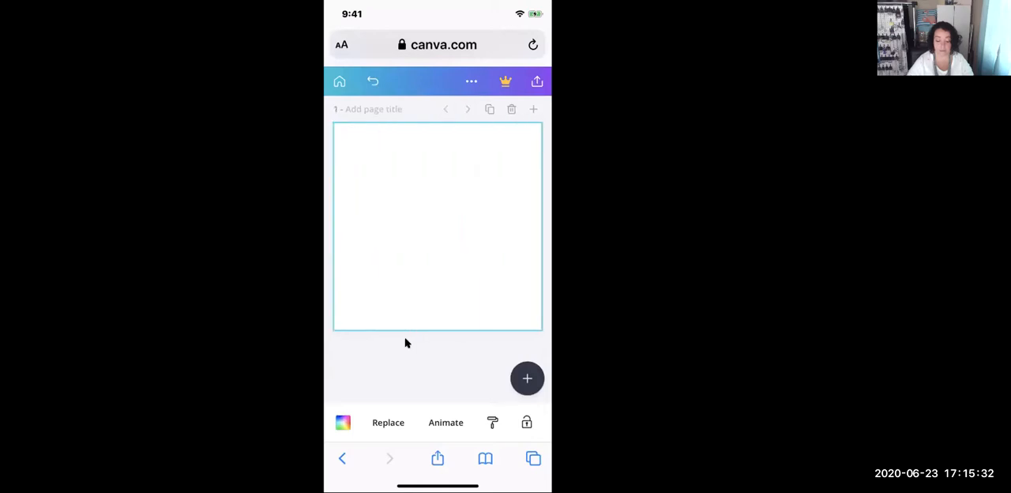
click(512, 109)
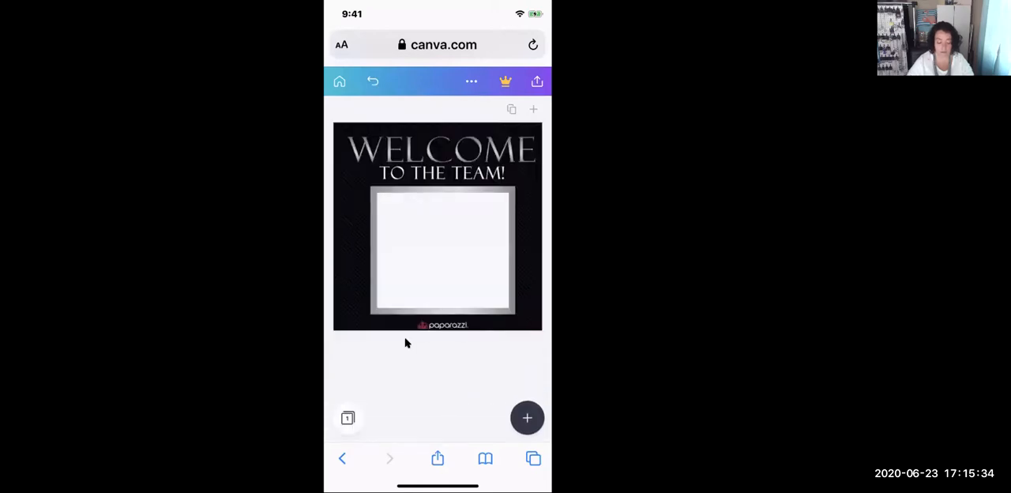
click(348, 418)
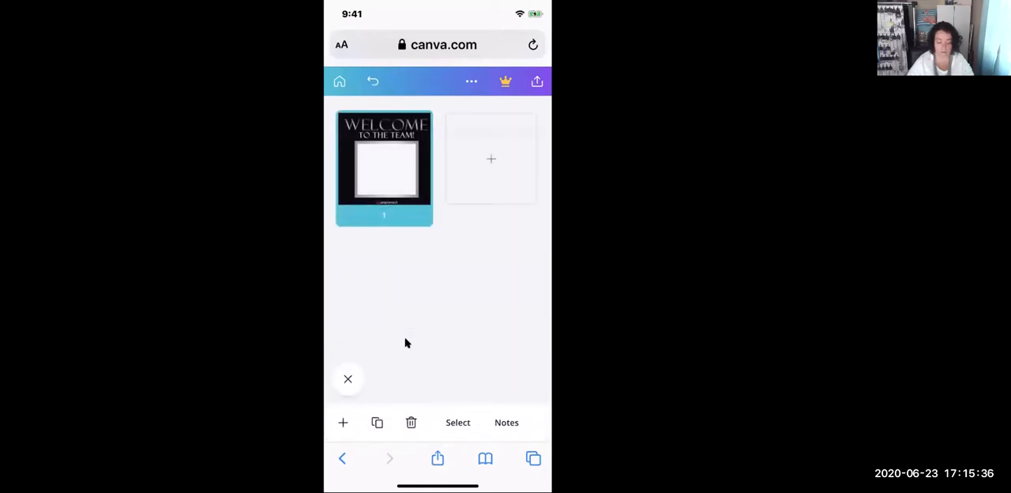
click(347, 380)
- Add the uploaded photo of the straw hat and foot on the beach to the "Welcome to the Team!" graphic
click(528, 379)
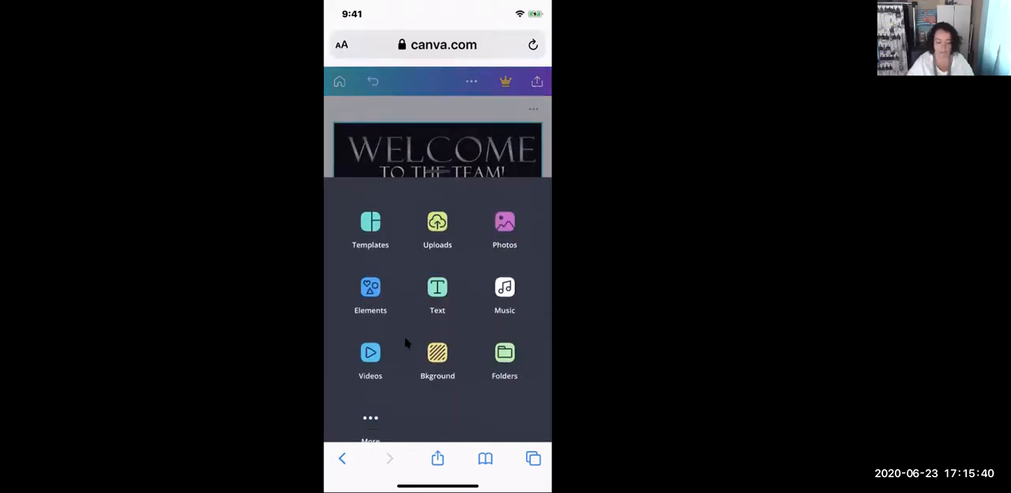
click(437, 229)
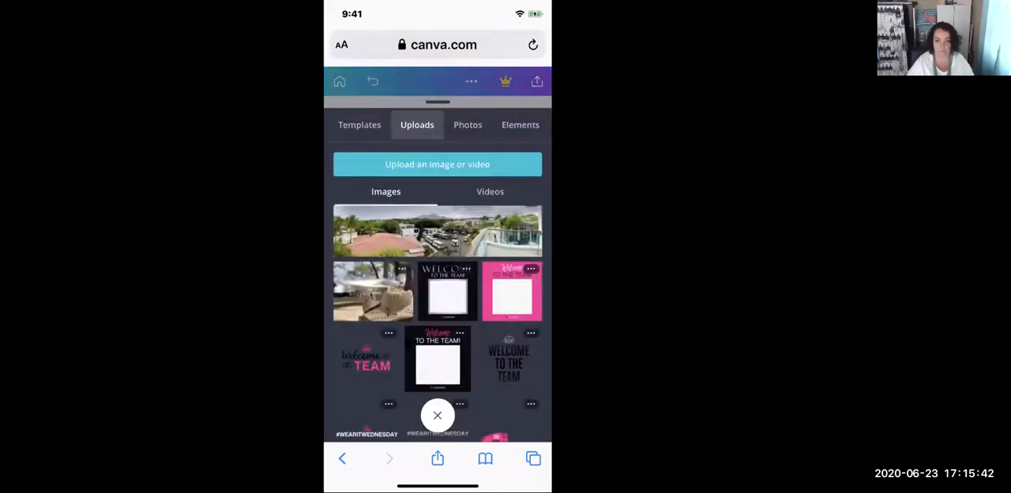
click(373, 291)
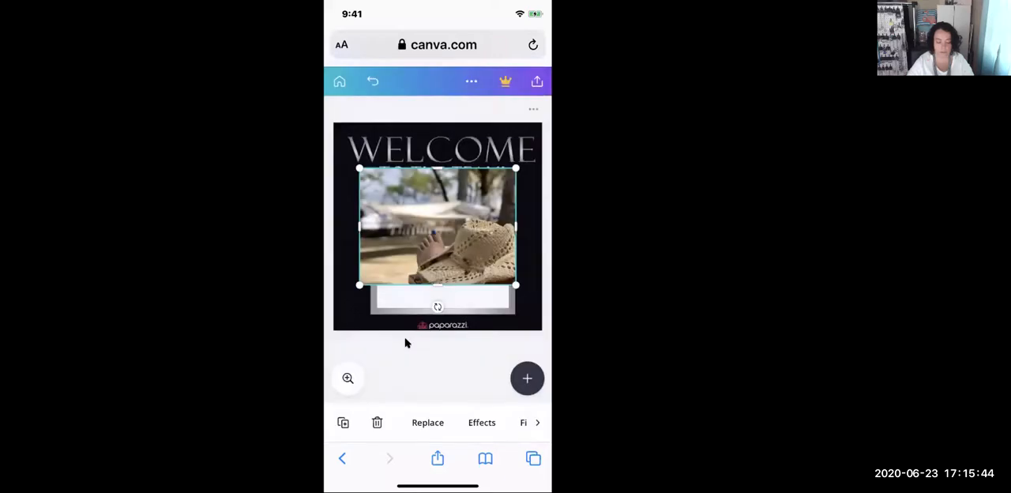
- Crop and resize the beach photo on all four sides so it fills the white area inside the silver frame
drag(438, 286, 438, 301)
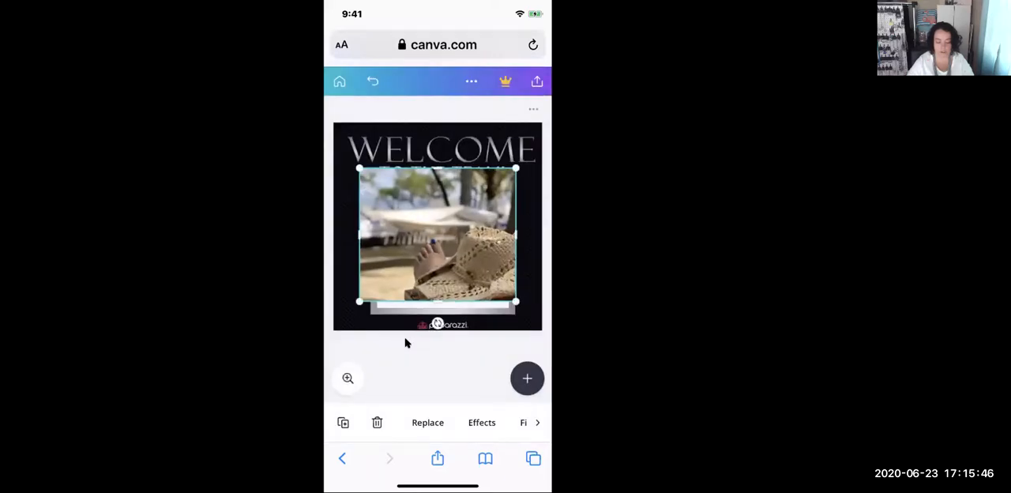
drag(360, 235, 387, 234)
drag(452, 167, 452, 192)
drag(388, 247, 377, 247)
mouse_move(516, 247)
mouse_down()
mouse_move(496, 247)
mouse_move(508, 246)
mouse_up()
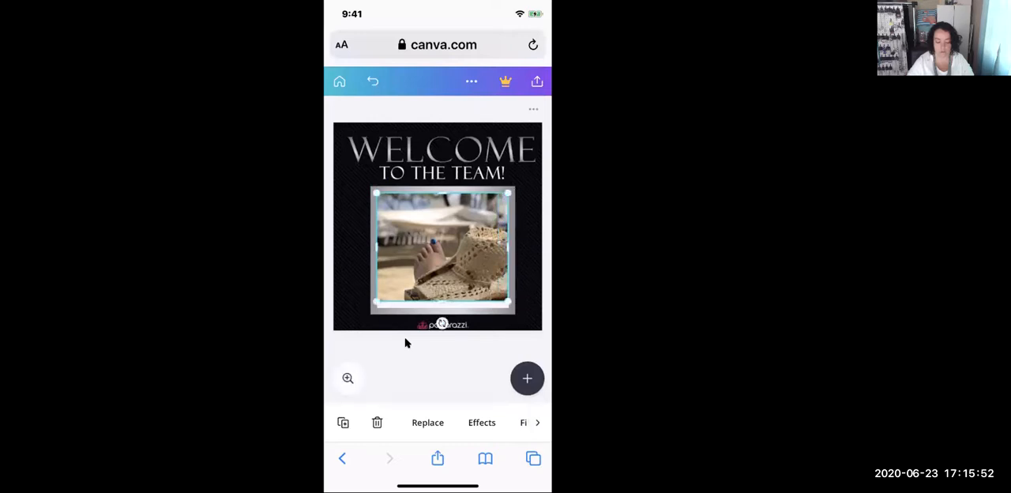
drag(442, 301, 443, 309)
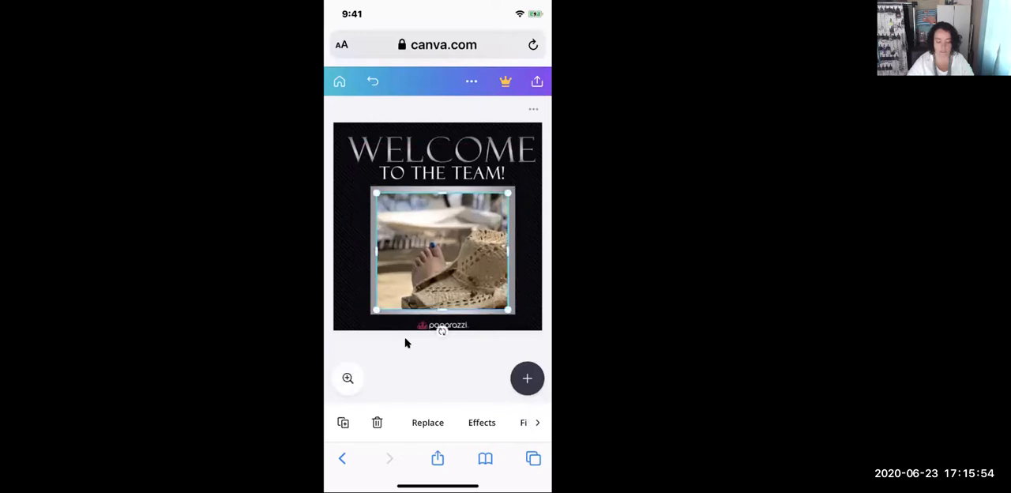
click(405, 342)
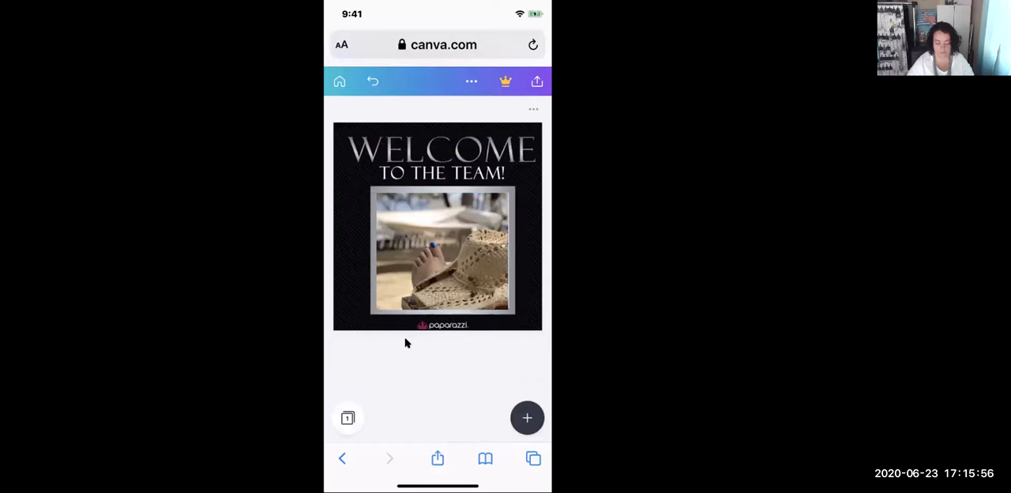
click(437, 459)
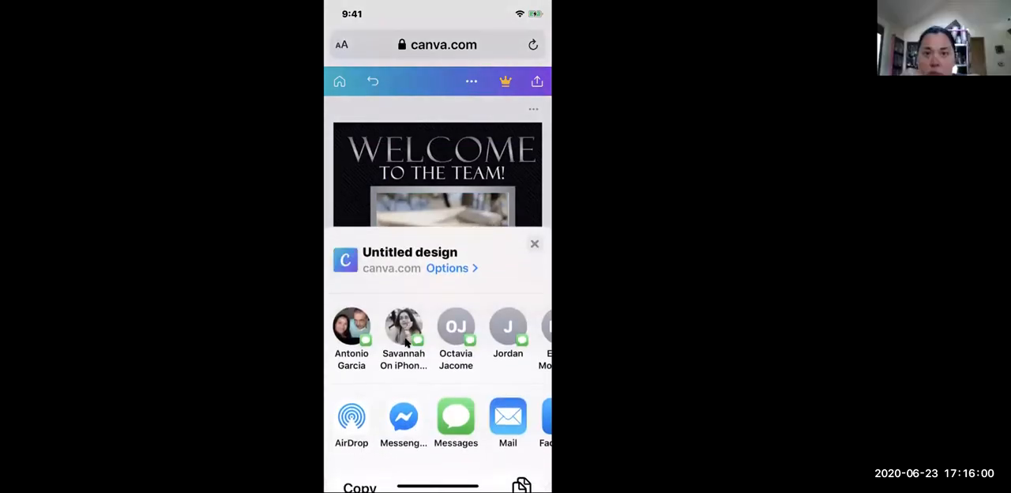
scroll(407, 343, down, 3)
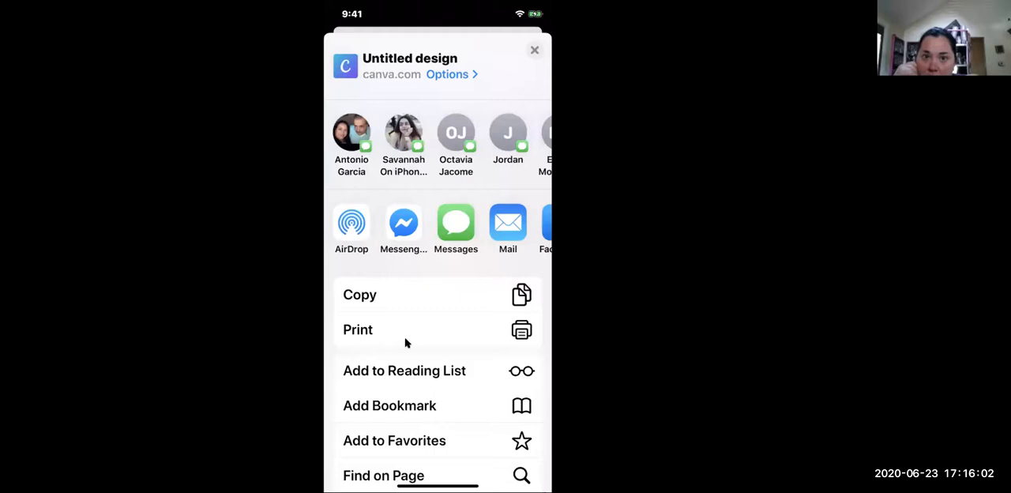
click(535, 50)
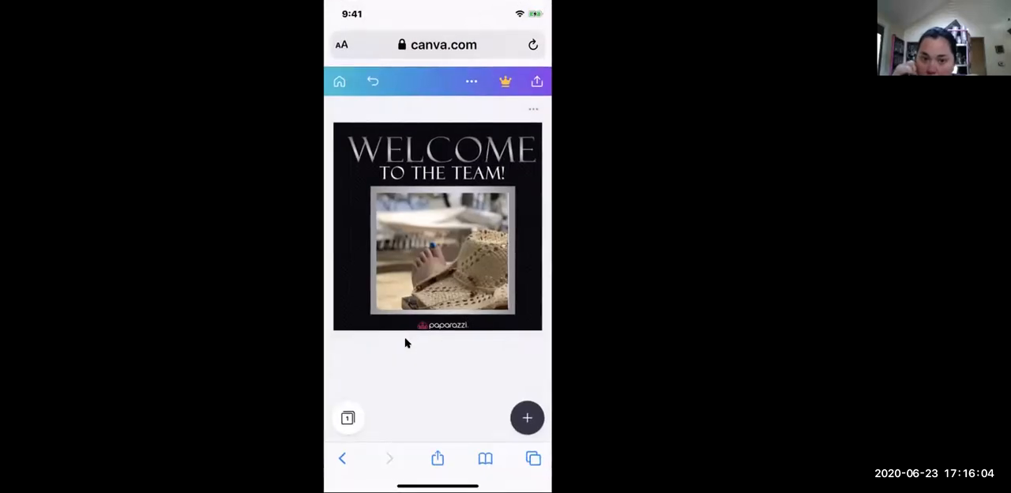
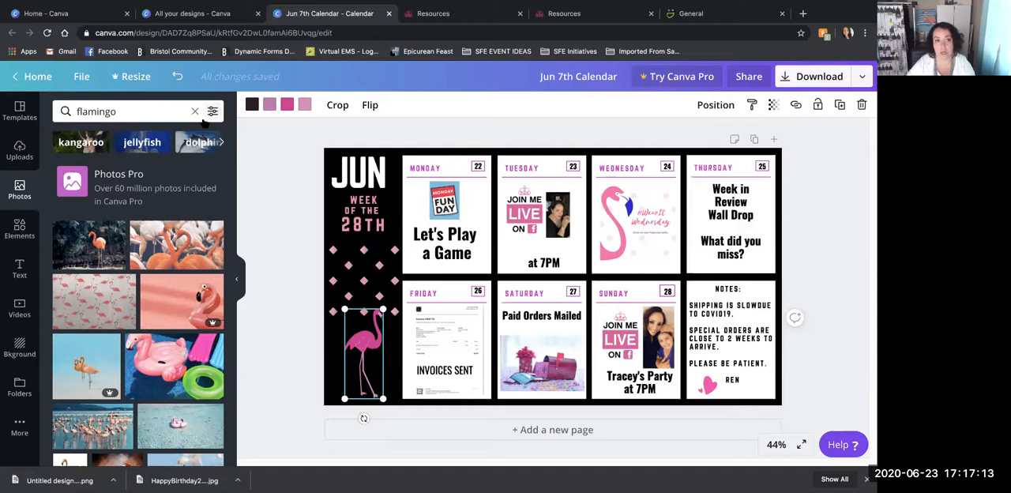
- Filter the flamingo photo results to free ones and browse through them
click(212, 112)
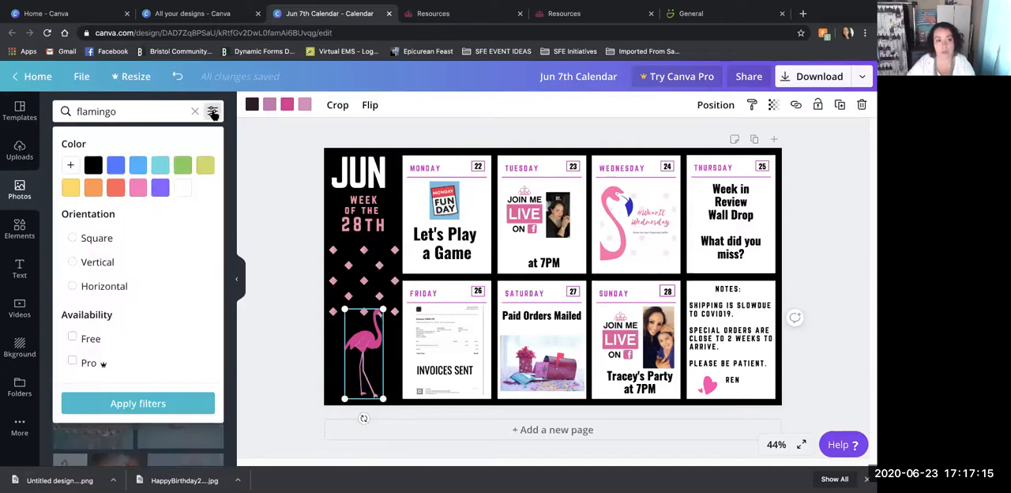
click(72, 339)
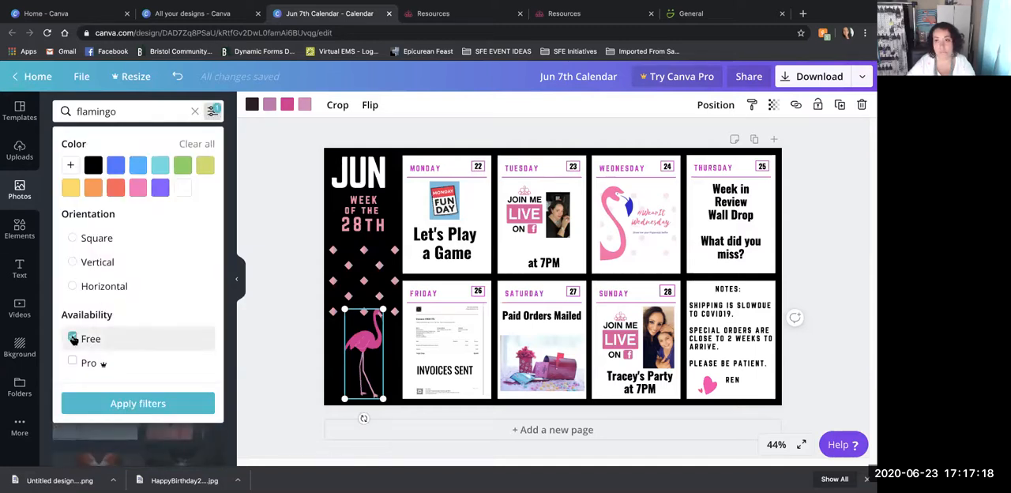
click(127, 403)
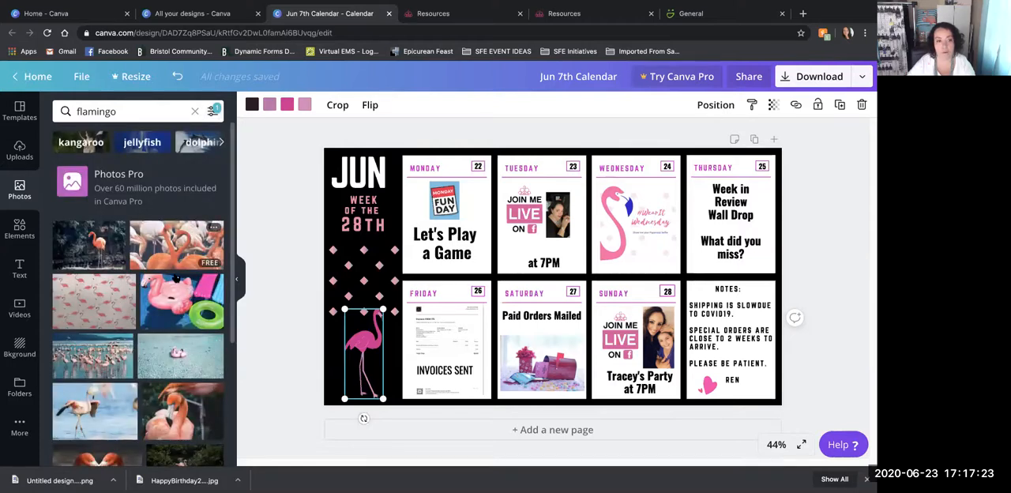
scroll(118, 332, down, 2)
scroll(182, 384, down, 10)
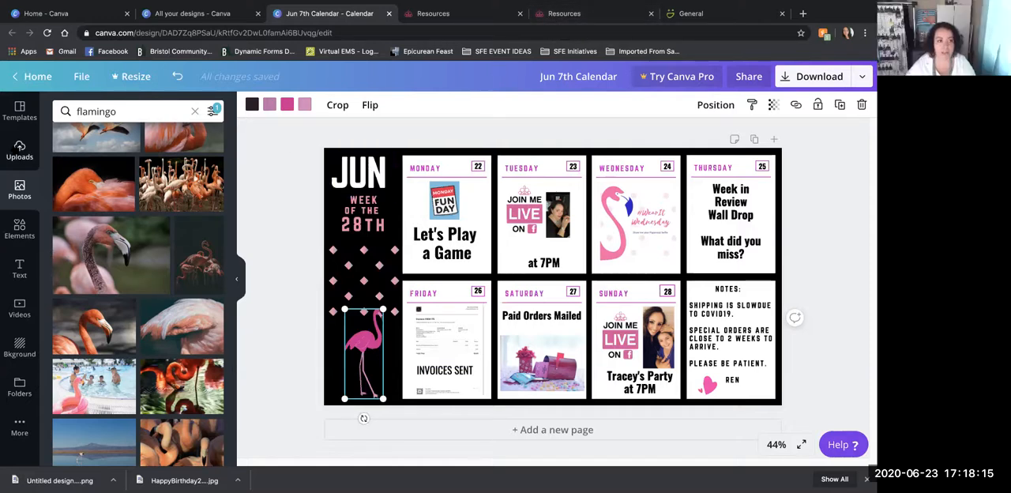
- Add the uploaded black "Congratulations!" frame graphic with the silver script to the June calendar
click(20, 112)
click(20, 150)
scroll(115, 273, down, 5)
scroll(114, 272, up, 10)
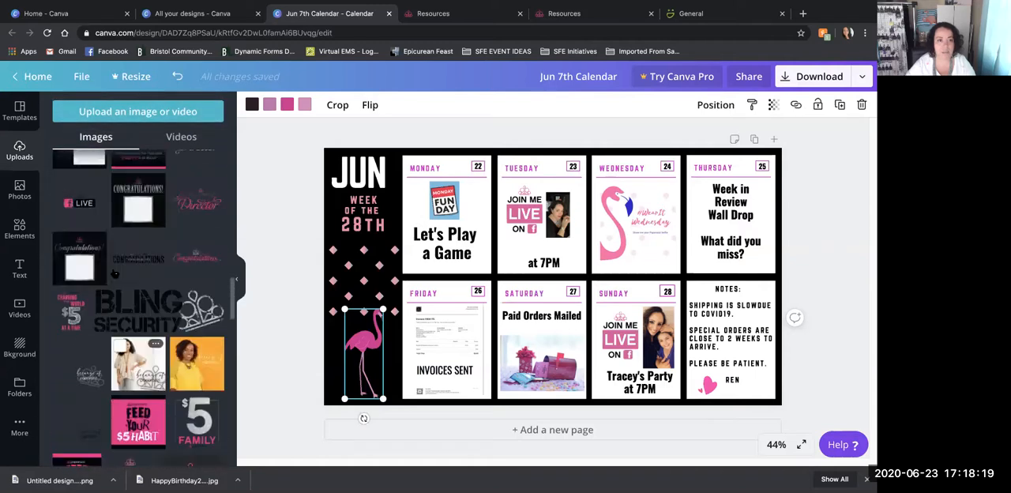
click(79, 257)
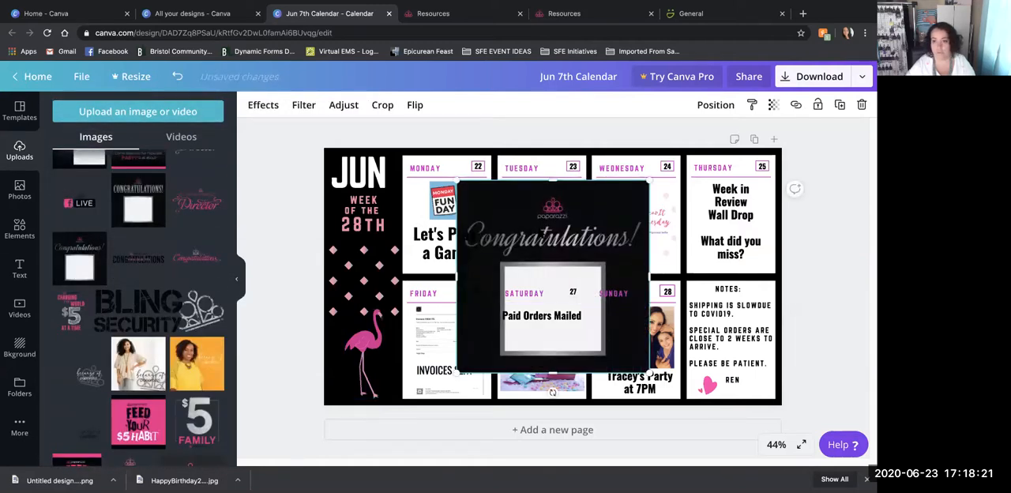
- Leave the calendar for the home page and create a blank Animated Social Media design
click(19, 115)
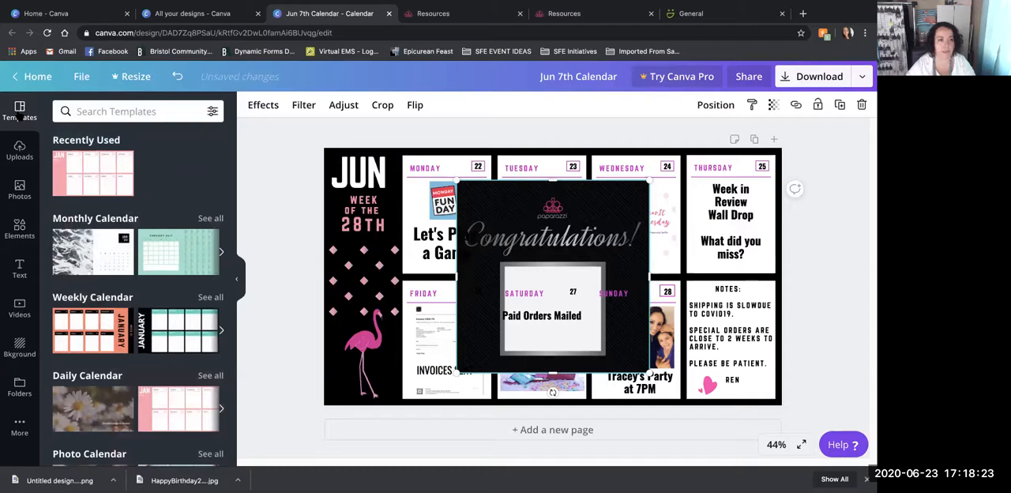
click(32, 76)
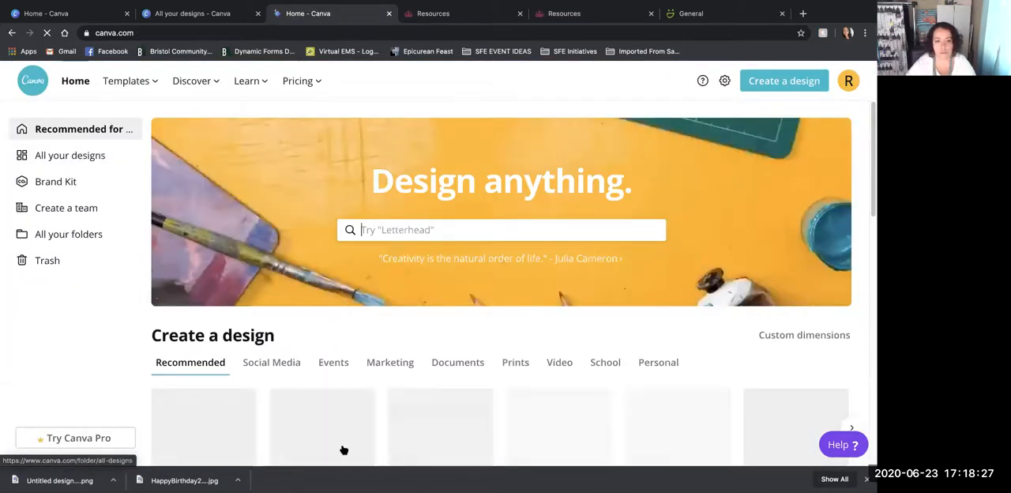
scroll(531, 420, down, 5)
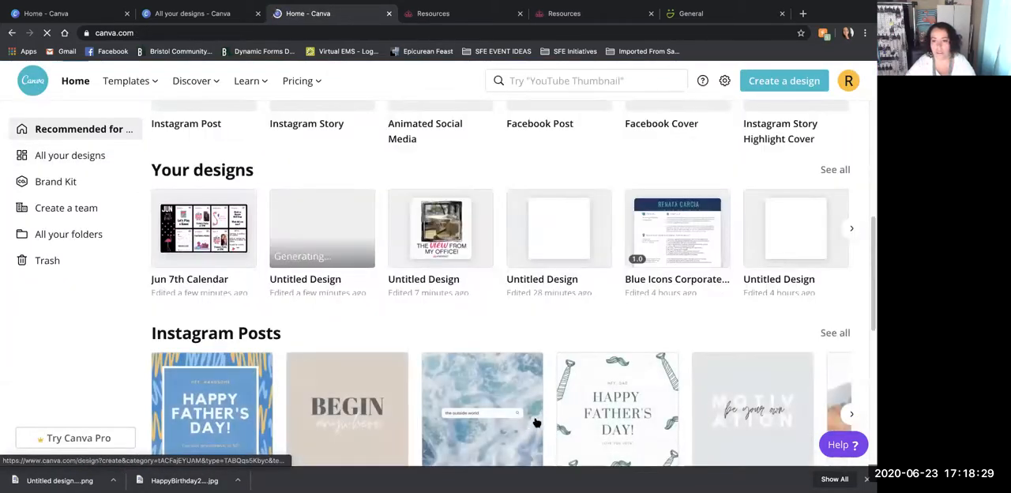
click(563, 237)
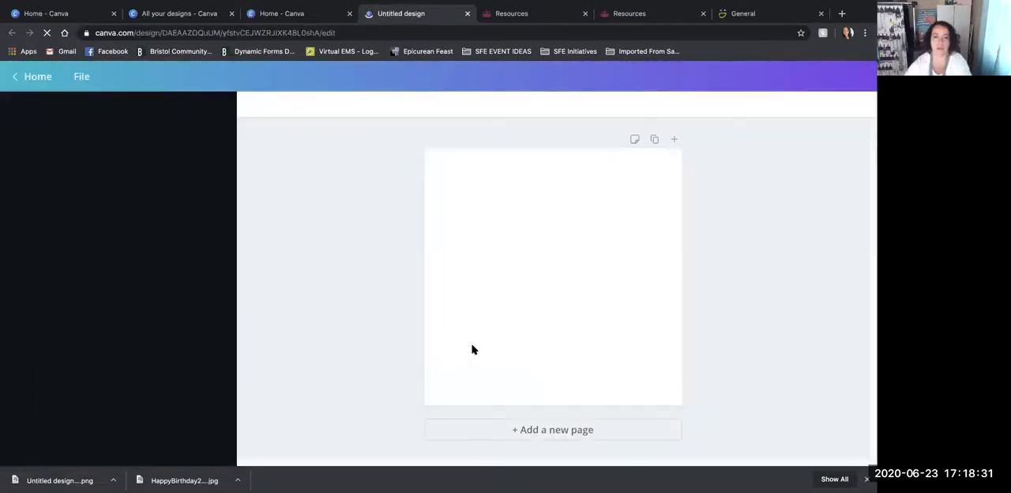
- Place the uploaded black "Welcome to the Team!" graphic on the blank page, reposition it slightly and delete it again
click(24, 152)
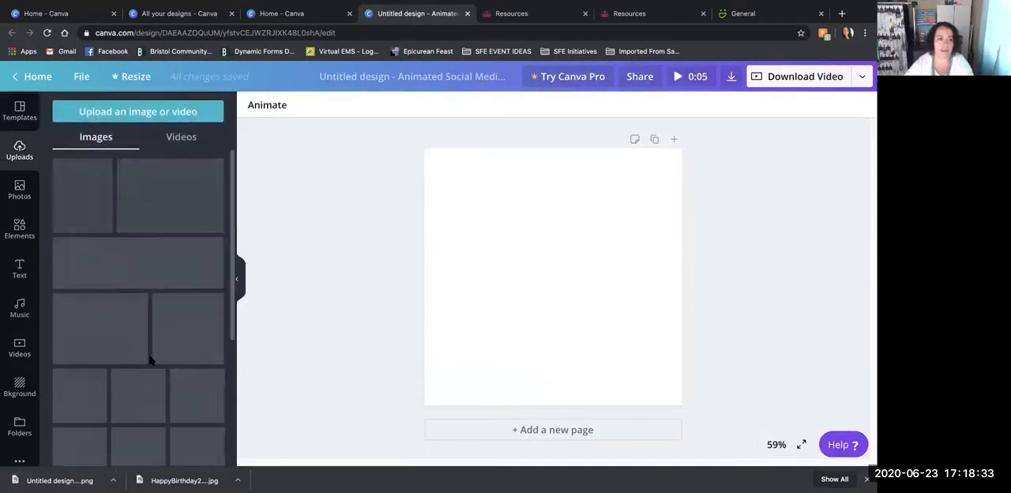
click(198, 324)
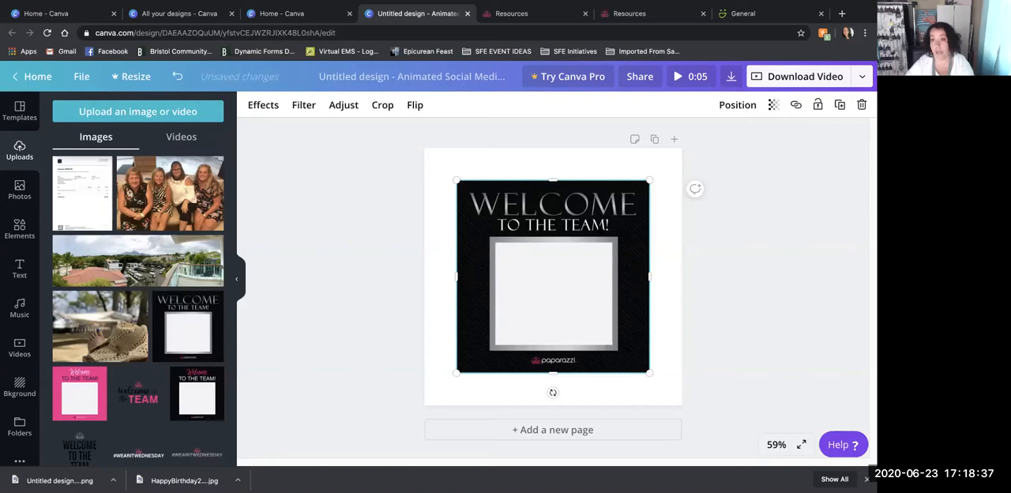
mouse_move(601, 228)
mouse_down()
mouse_move(566, 227)
mouse_move(613, 221)
mouse_up()
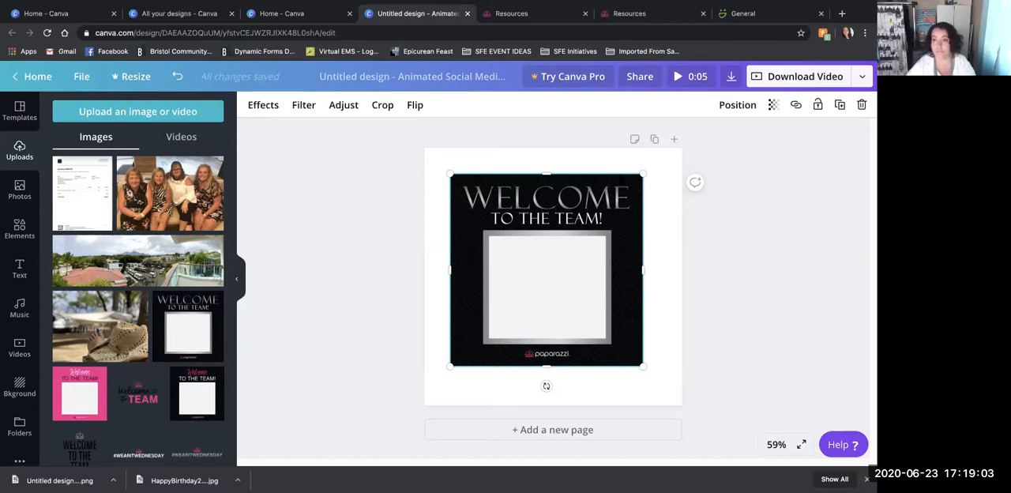
key(Delete)
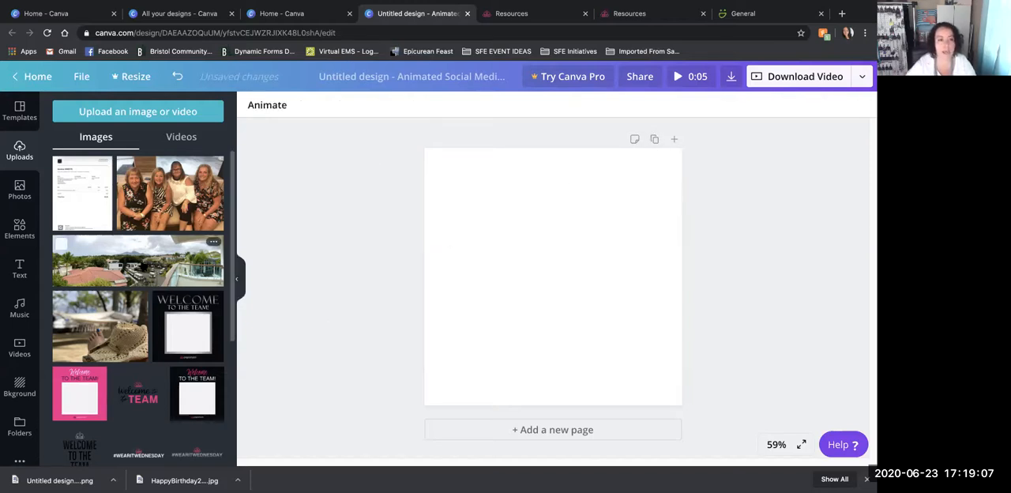
- Add the uploaded photo of four seated women to the blank page and set it as the background
click(158, 207)
right_click(553, 223)
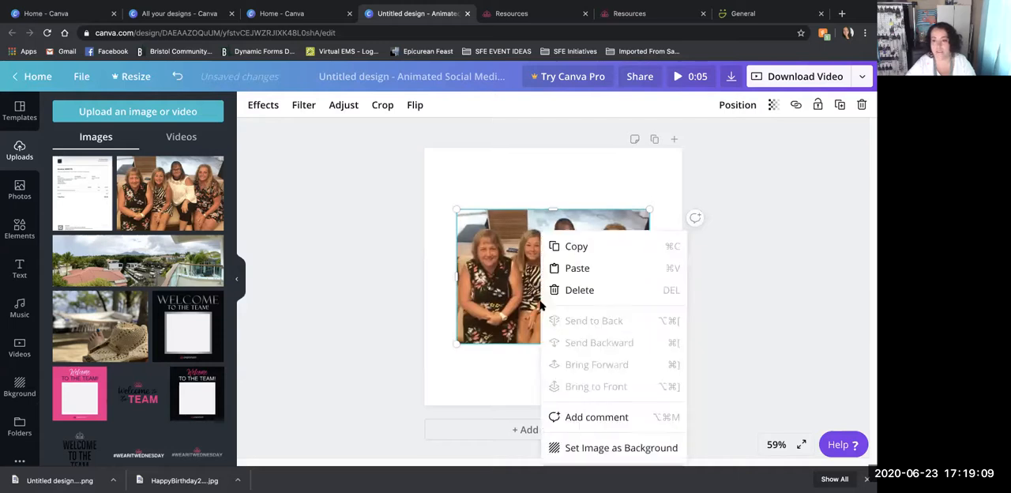
click(583, 446)
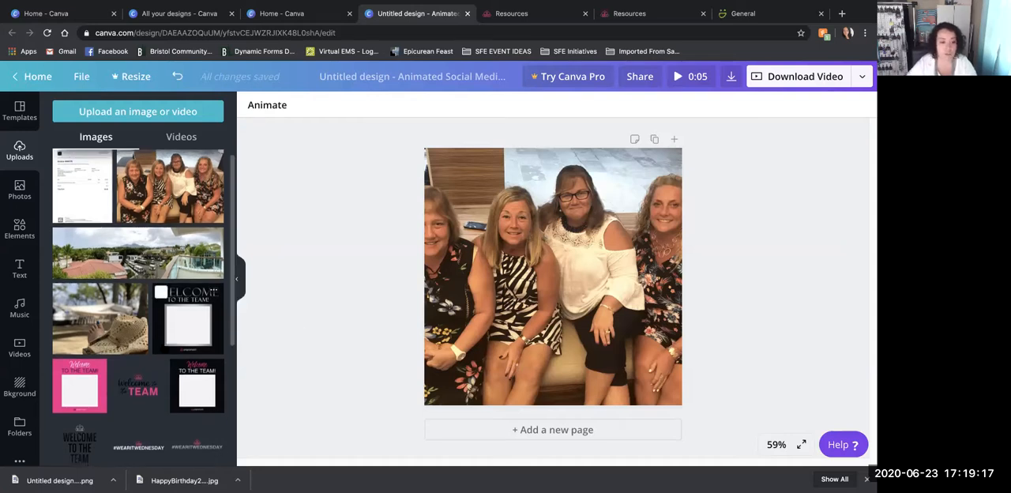
- Place the uploaded "$5 Family" graphic in reduced size over the group photo's lower middle and remove it again
scroll(164, 348, down, 10)
scroll(163, 348, down, 3)
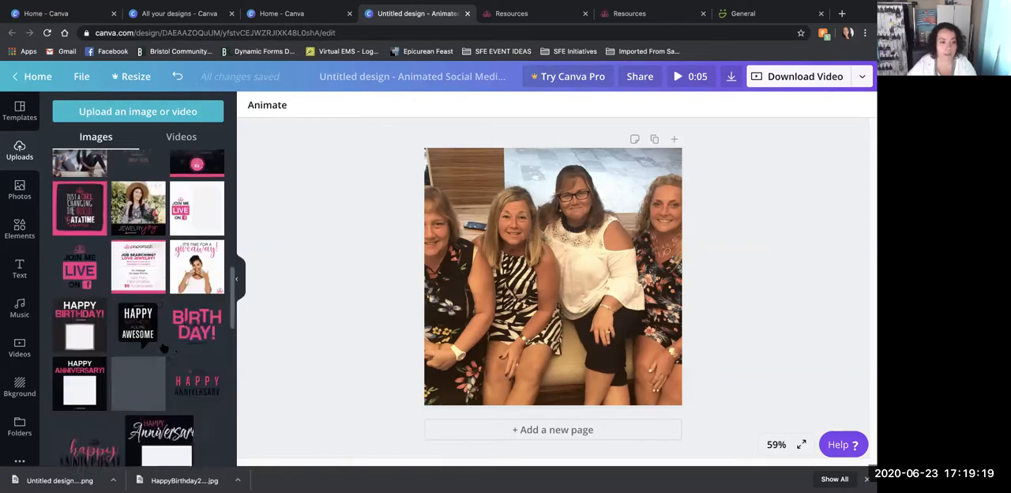
scroll(134, 308, down, 8)
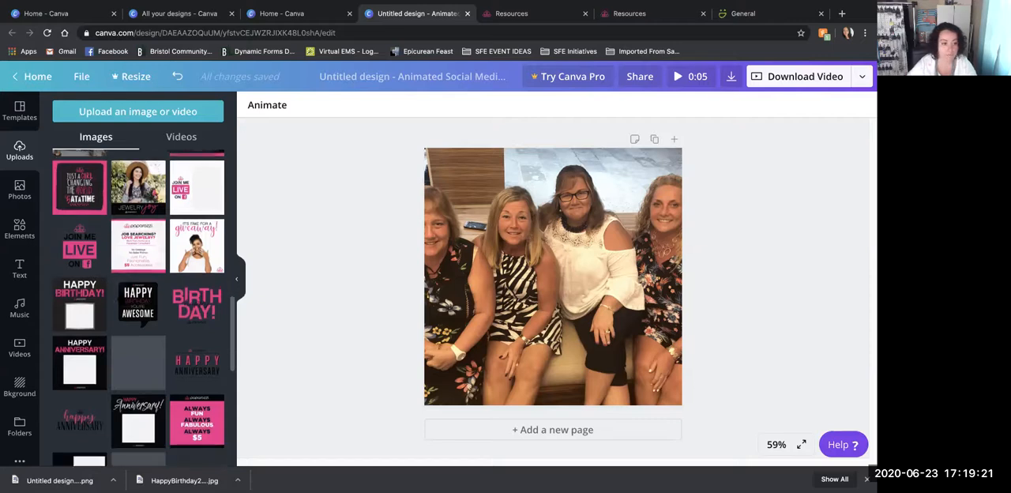
scroll(134, 307, down, 2)
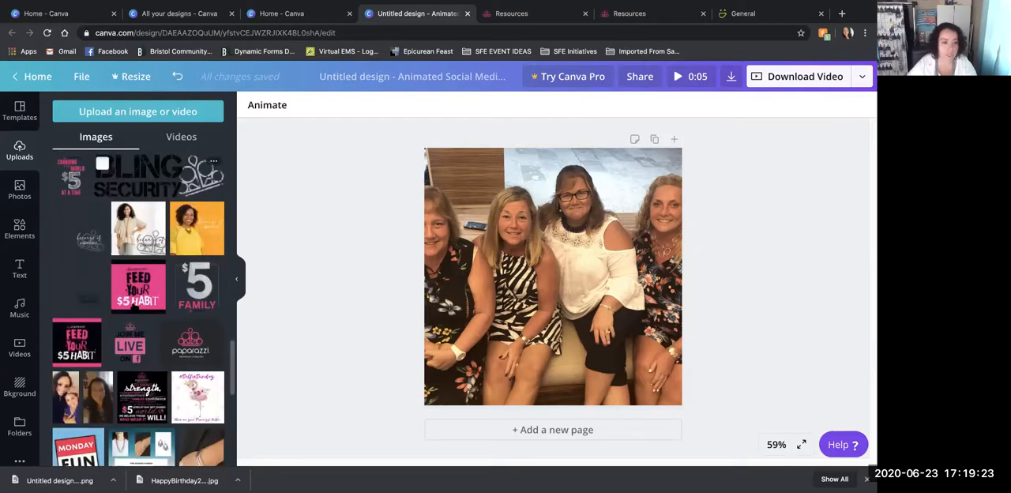
click(180, 268)
drag(649, 180, 526, 303)
drag(490, 344, 575, 350)
click(785, 392)
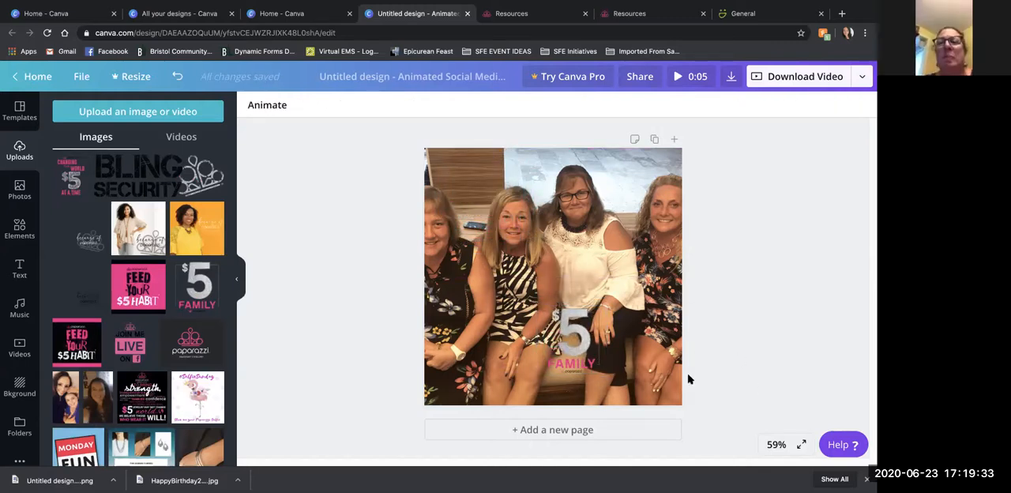
drag(570, 349, 719, 336)
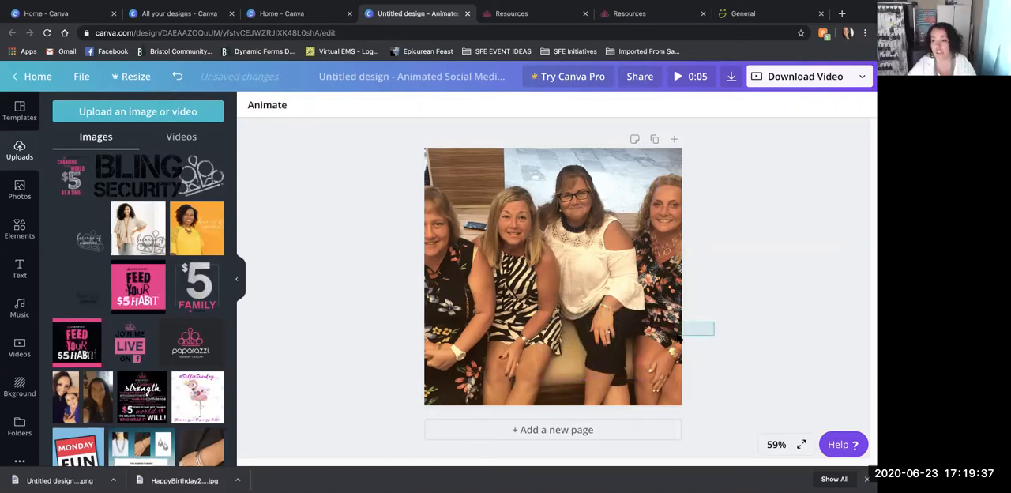
- Add the uploaded black "because of paparazzi" overlay and position its lettering over the lower middle of the group photo
click(83, 304)
drag(604, 326, 557, 361)
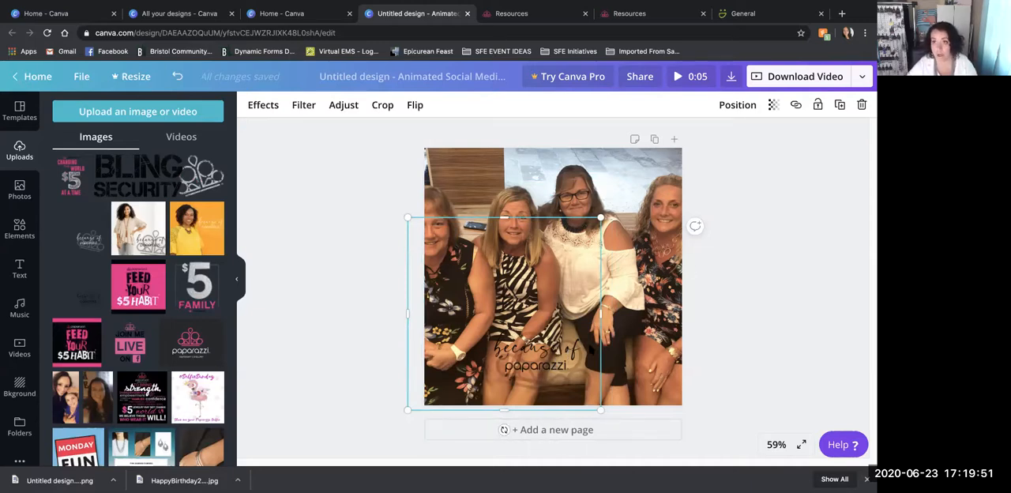
click(320, 340)
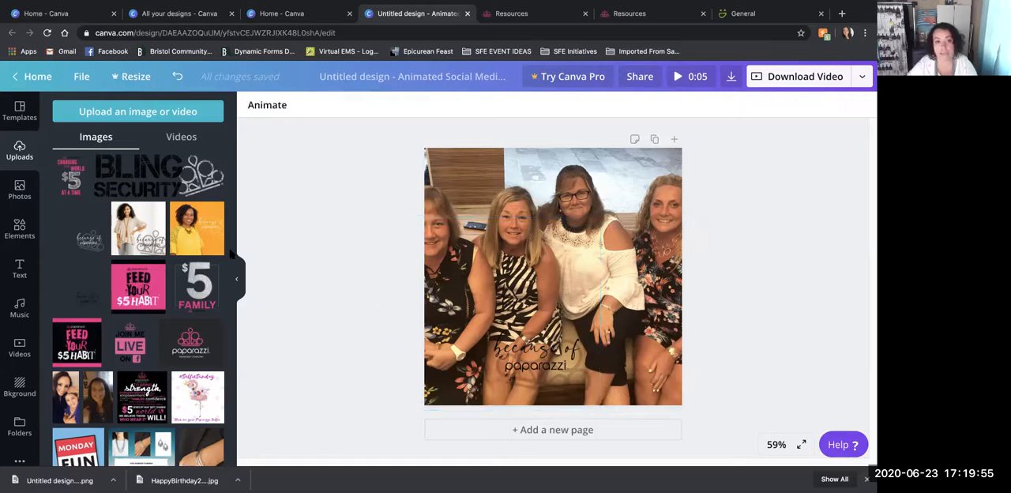
- Delete the group photo background and the "because of paparazzi" overlay from the page
click(655, 225)
key(Delete)
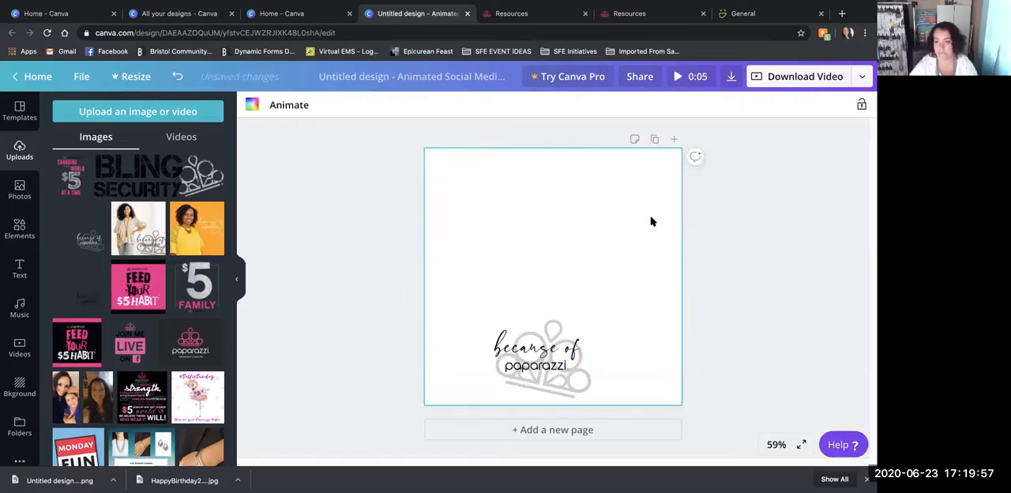
click(568, 355)
key(Delete)
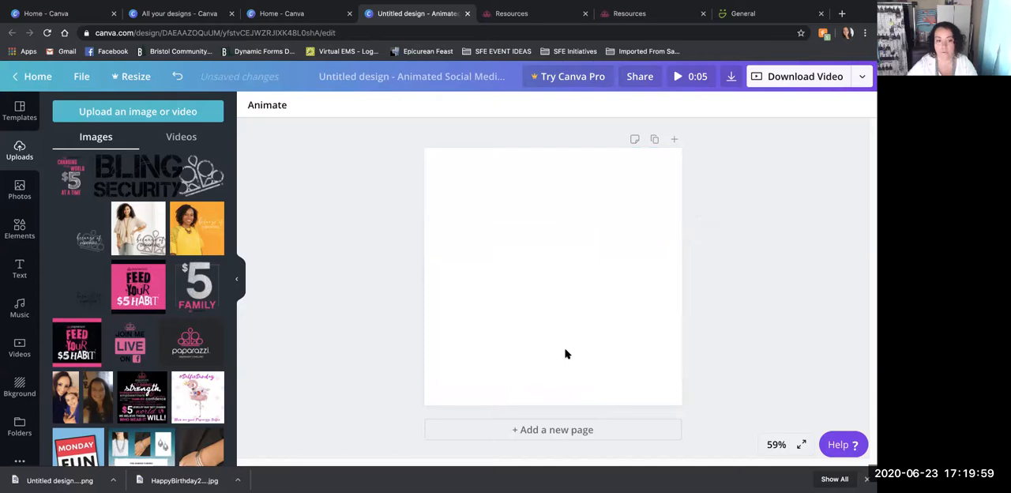
- Add the uploaded orange "because of paparazzi" image of the woman in yellow and set it as the page background
scroll(119, 340, down, 5)
scroll(183, 383, down, 5)
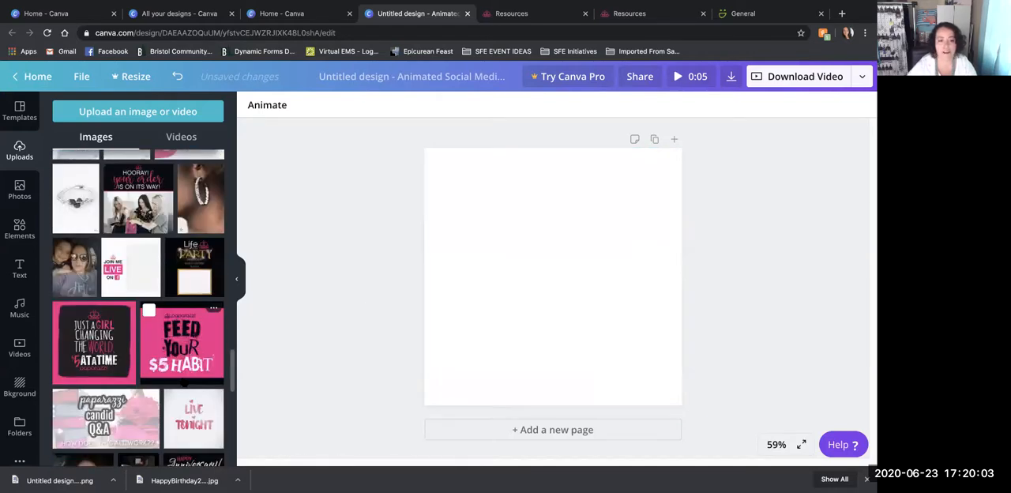
scroll(183, 380, up, 6)
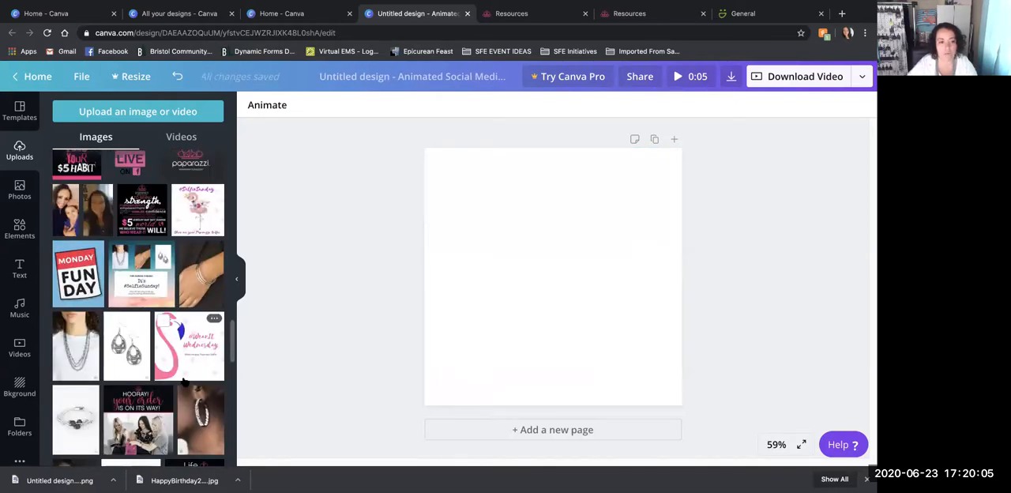
scroll(183, 382, up, 4)
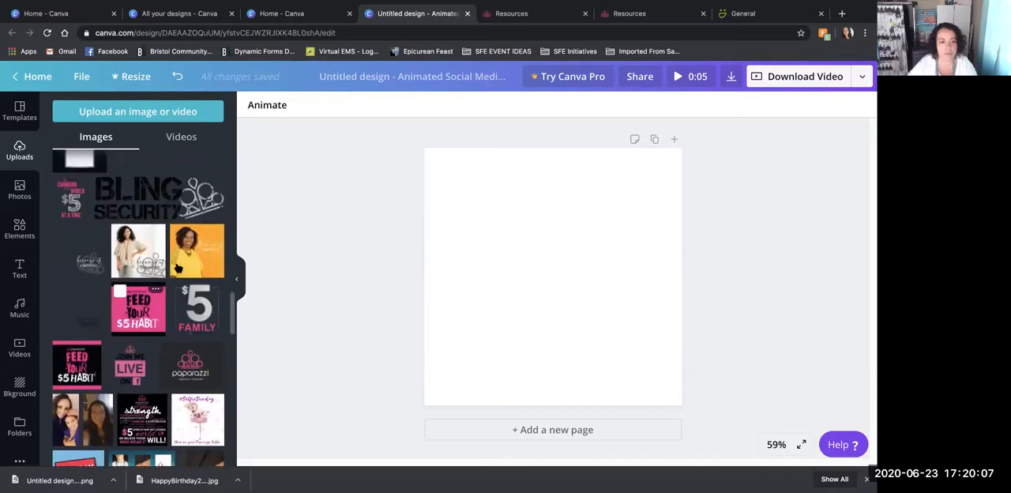
click(186, 263)
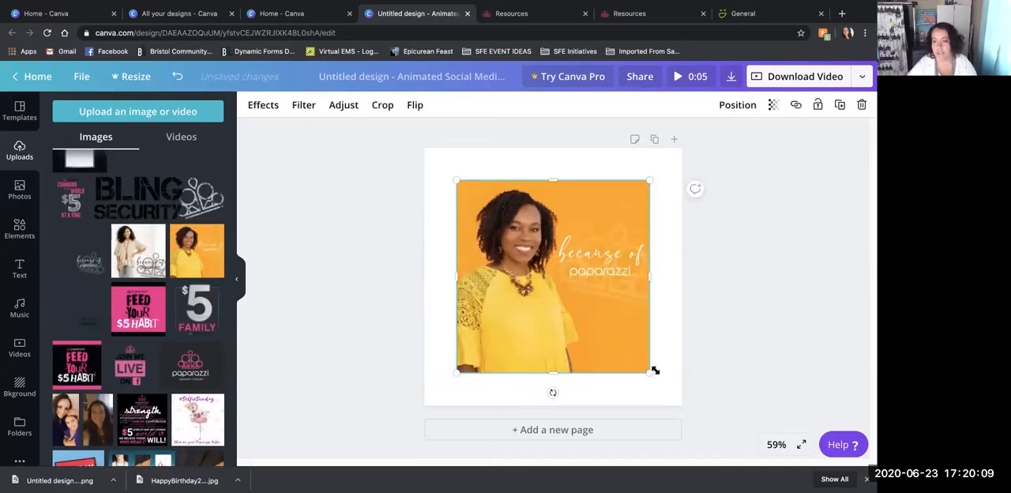
right_click(536, 308)
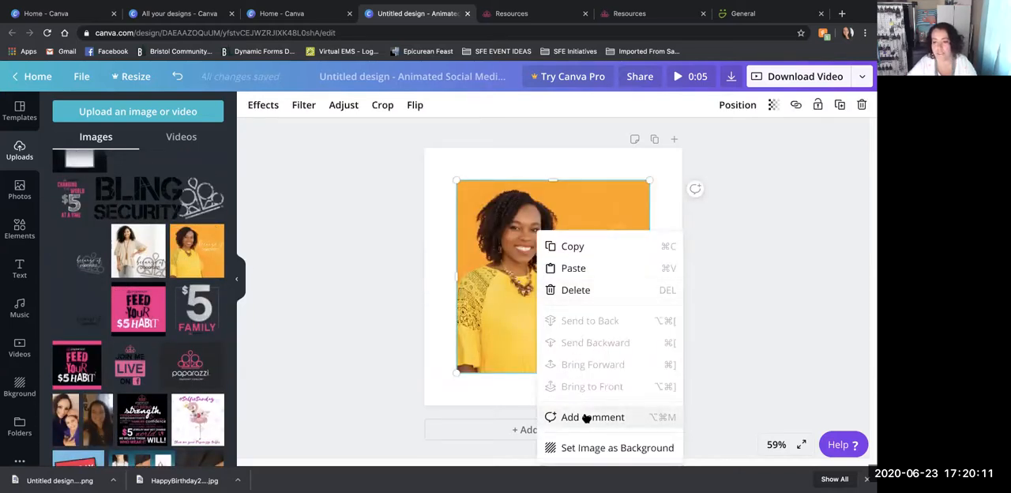
click(586, 448)
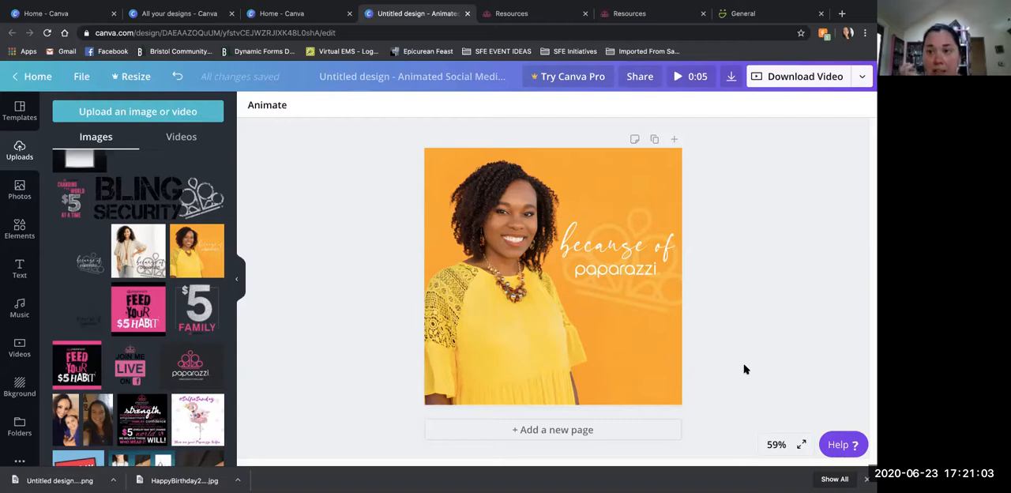
- Switch to the Paparazzi Resources page and open the Income Disclosure Statement category
click(563, 18)
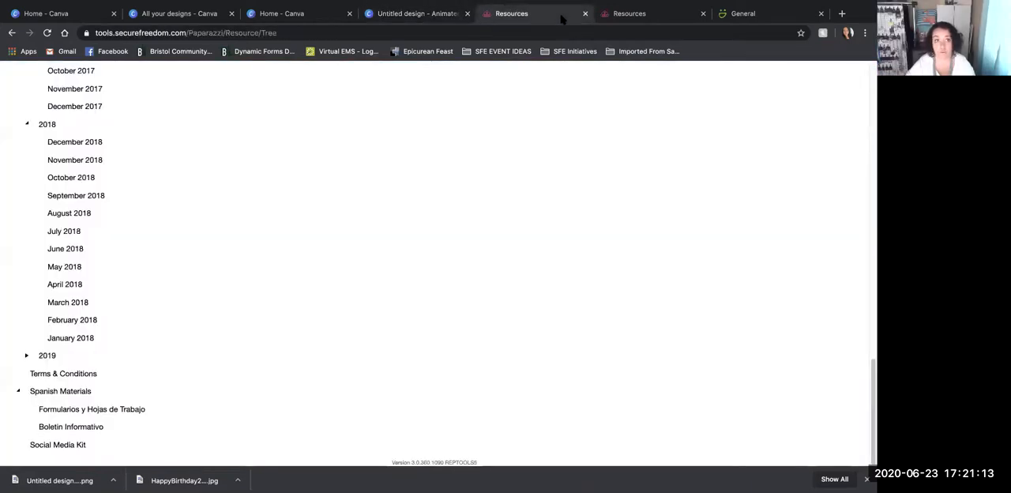
scroll(108, 253, up, 12)
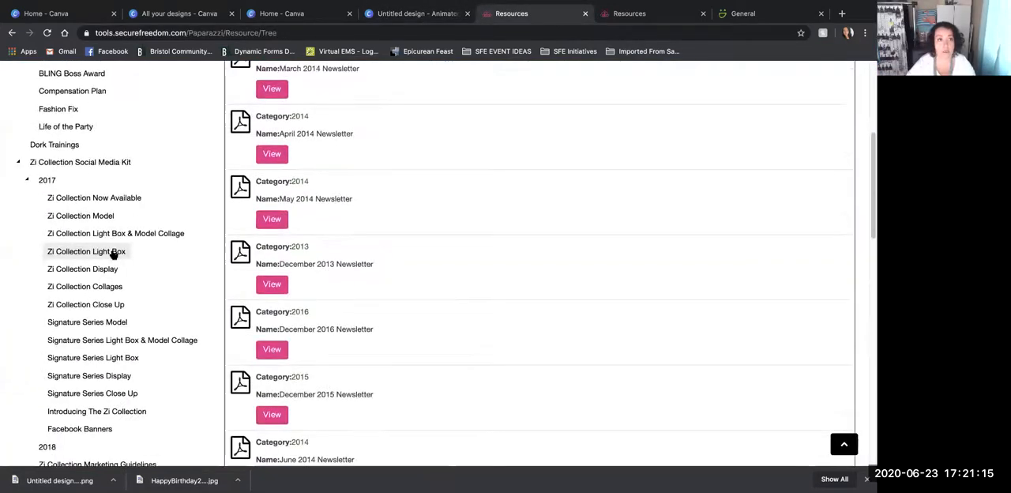
scroll(113, 252, up, 2)
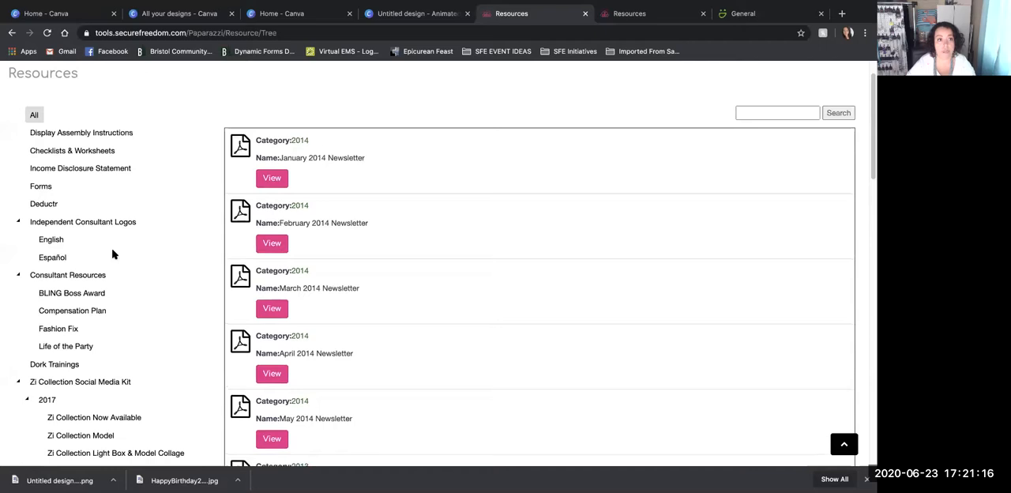
click(87, 168)
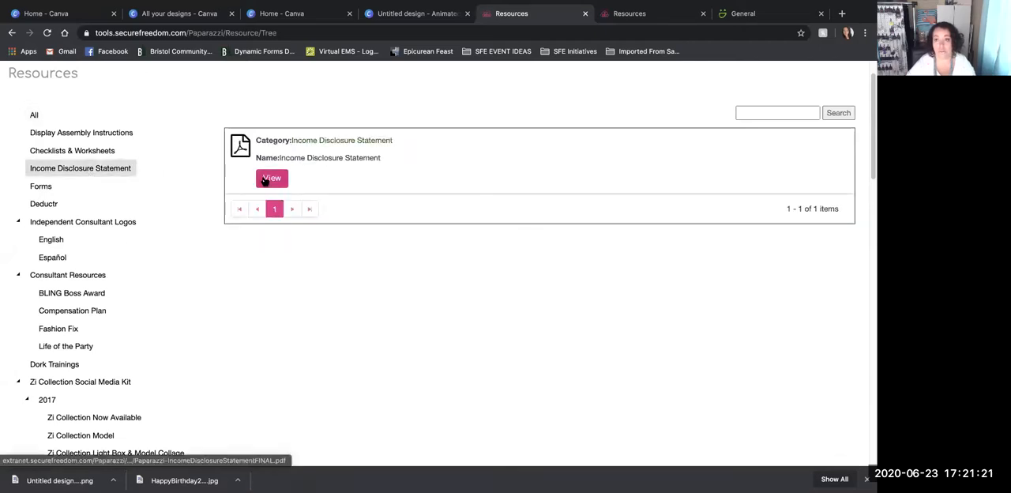
- Open the Income Disclosure Statement PDF and look through its English and Spanish pages
click(267, 180)
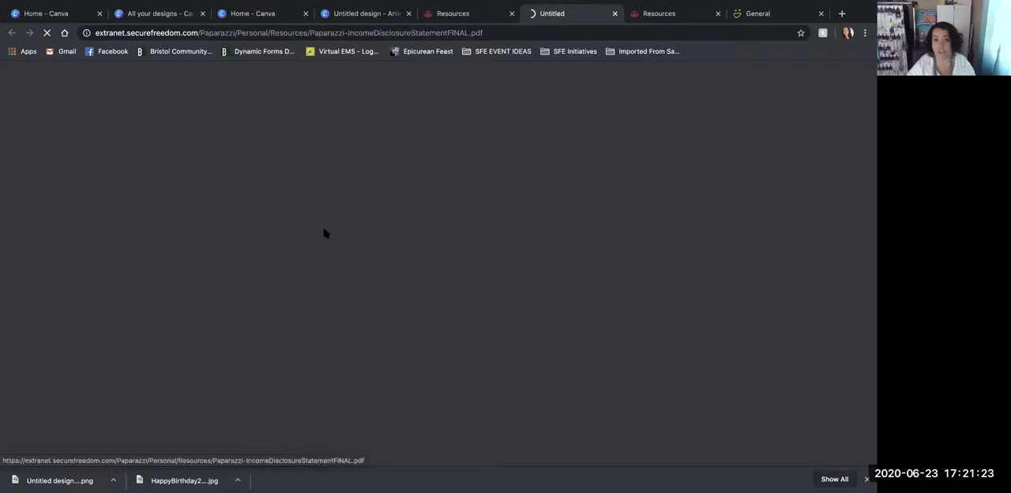
scroll(324, 229, down, 10)
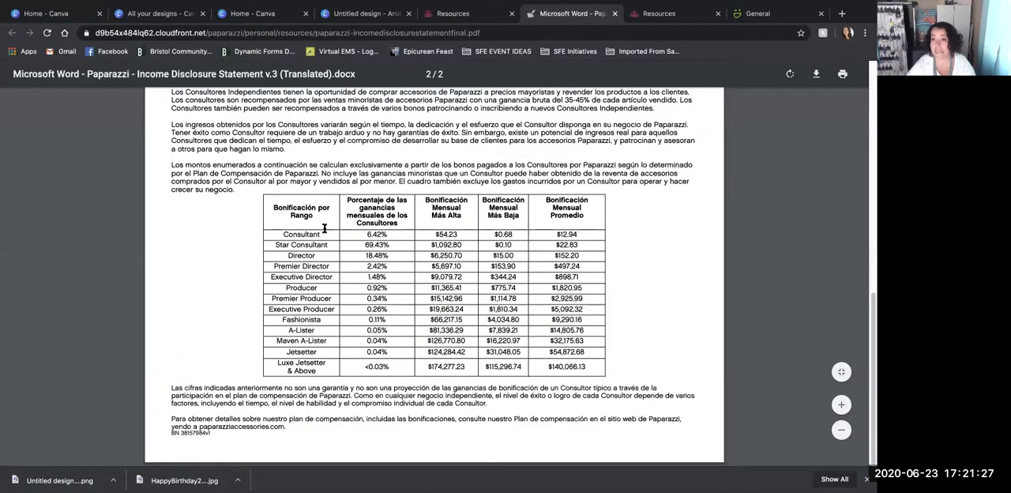
scroll(323, 229, up, 10)
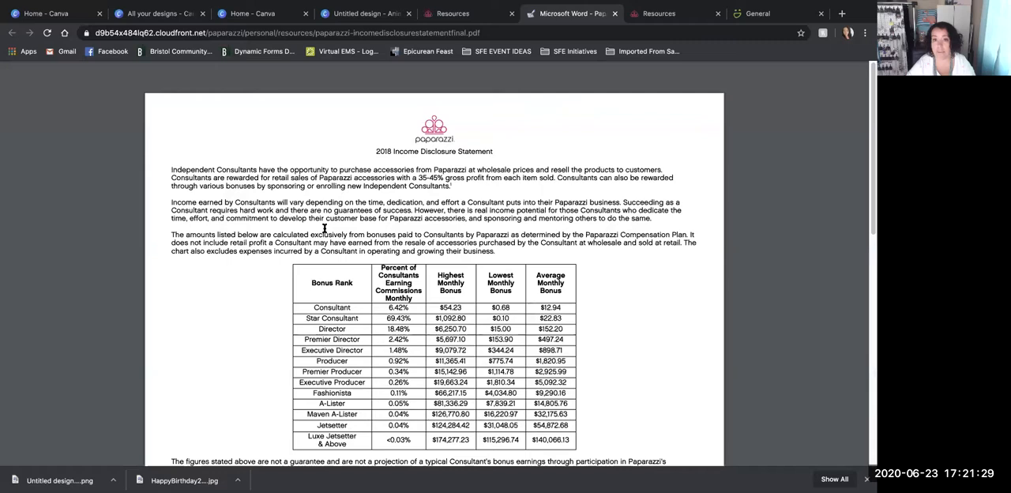
- Copy the web address of the Income Disclosure Statement PDF
click(314, 34)
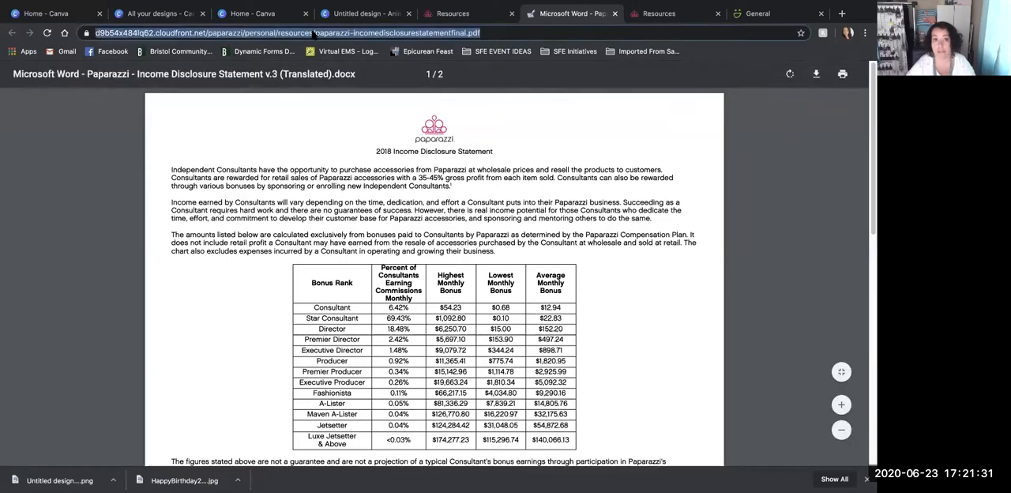
right_click(315, 33)
click(335, 99)
click(90, 140)
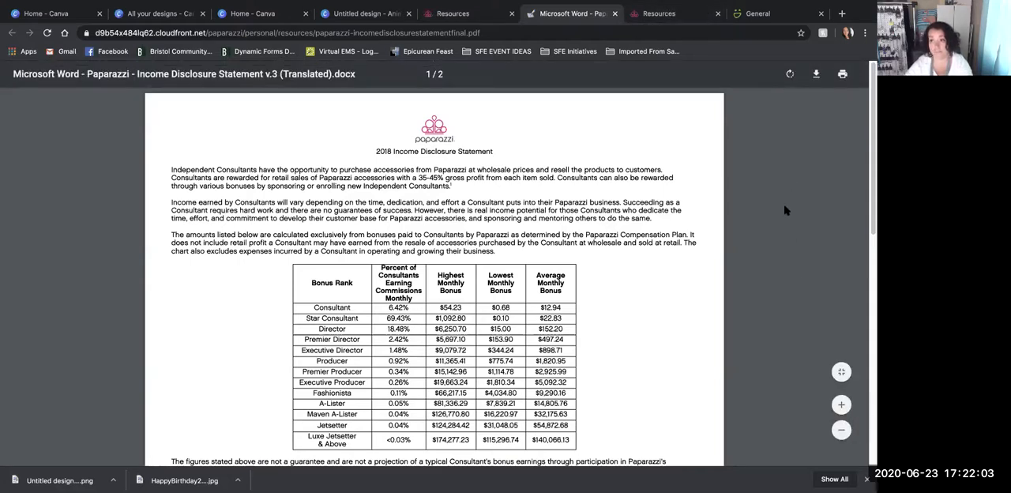
- Switch to the Canva home page, list all designs and open the "Feeling Lucky?" design
click(51, 13)
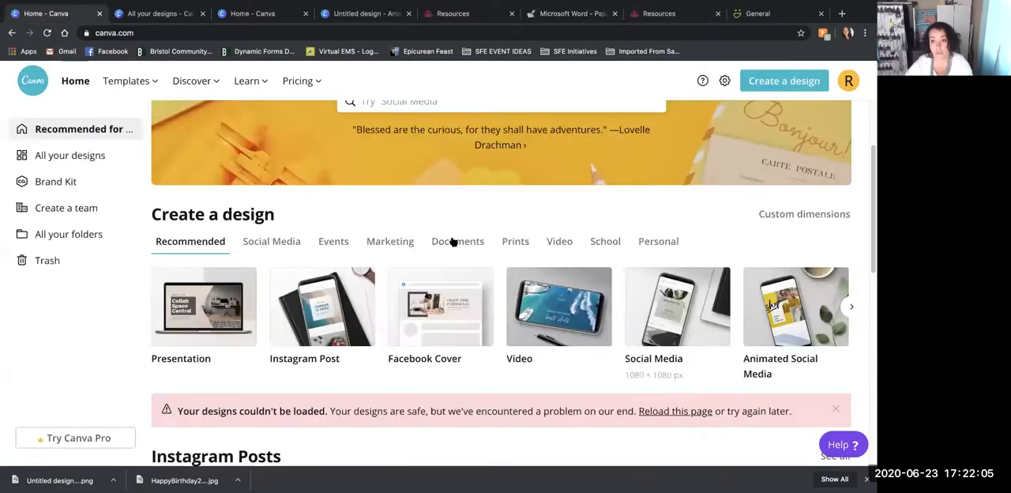
scroll(371, 269, down, 1)
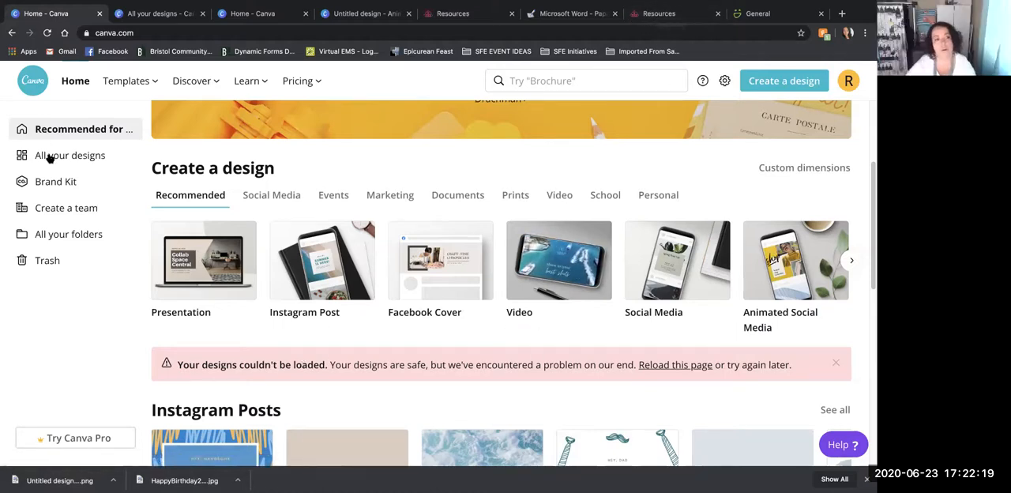
click(74, 158)
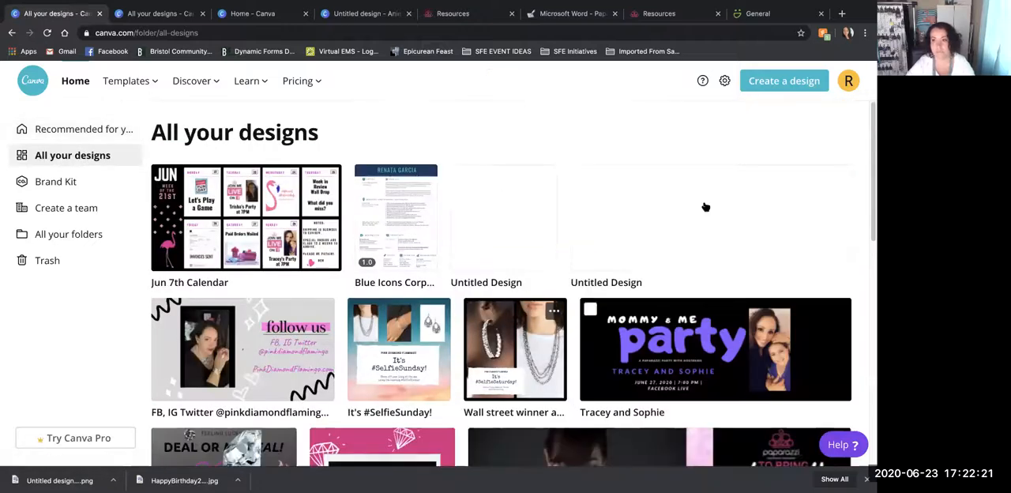
scroll(532, 244, down, 5)
scroll(505, 242, up, 2)
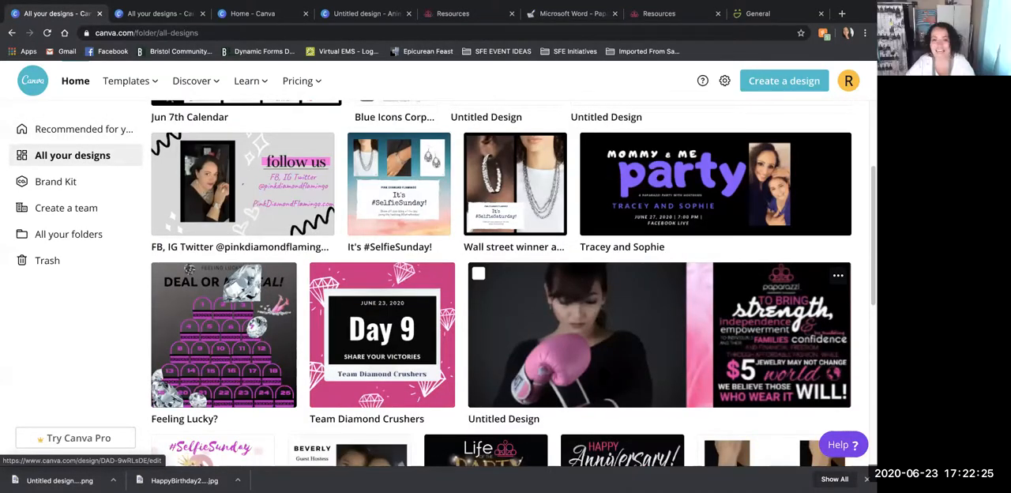
click(201, 372)
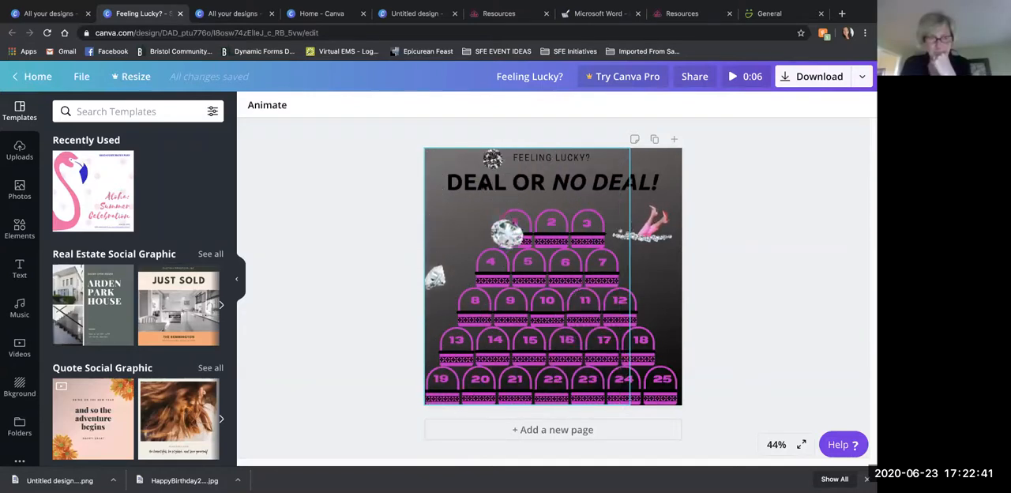
- Inspect the "Deal or No Deal!" title, the background image and the legs-in-diamonds animation by selecting each one
click(652, 184)
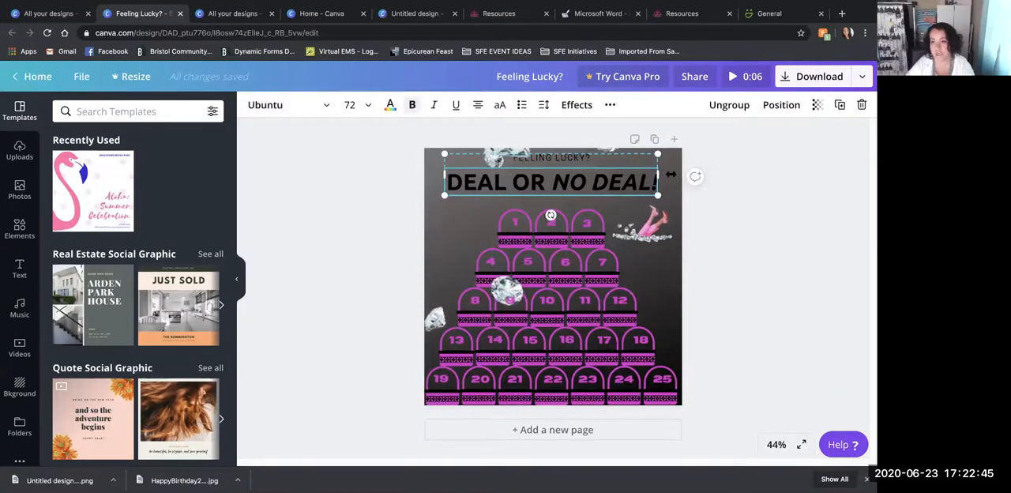
click(641, 224)
click(431, 162)
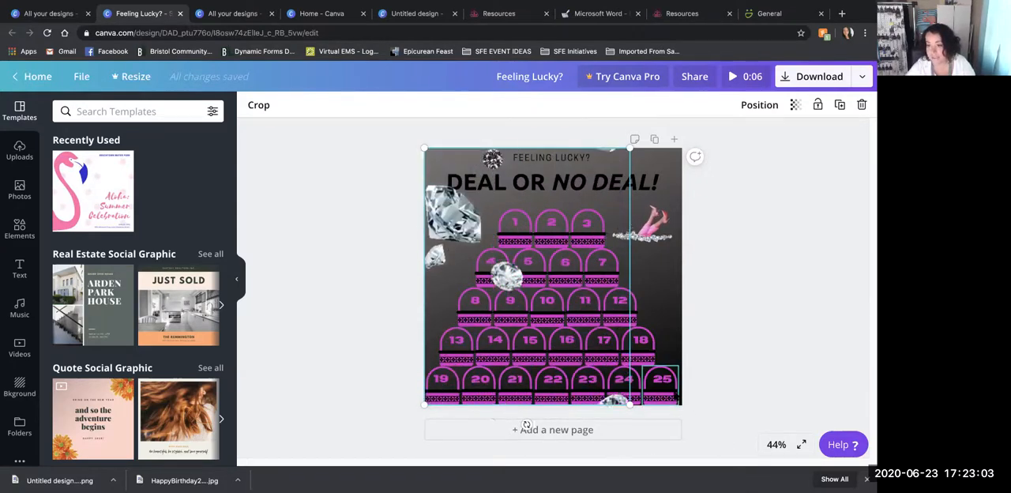
click(642, 224)
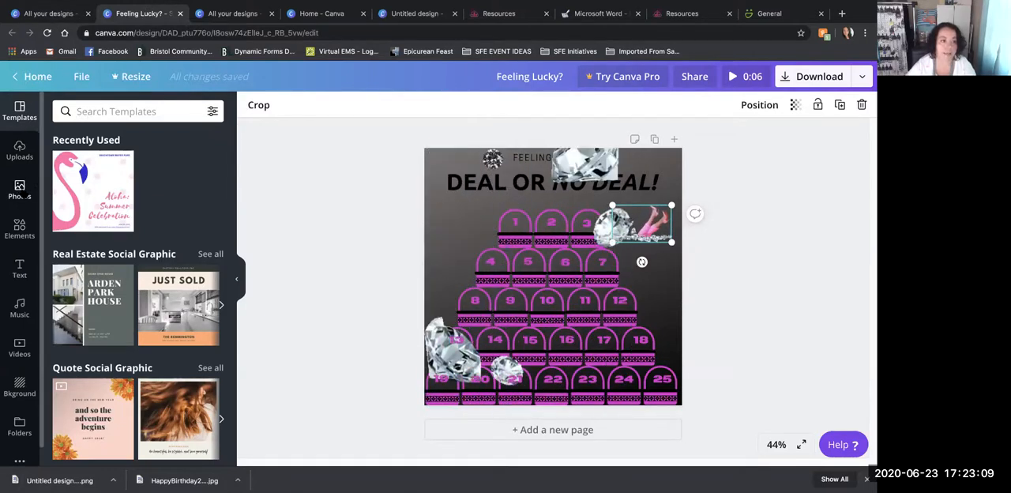
- Add the yellow basket from the recently used elements and place it below the title, beside the top row of numbers
click(19, 226)
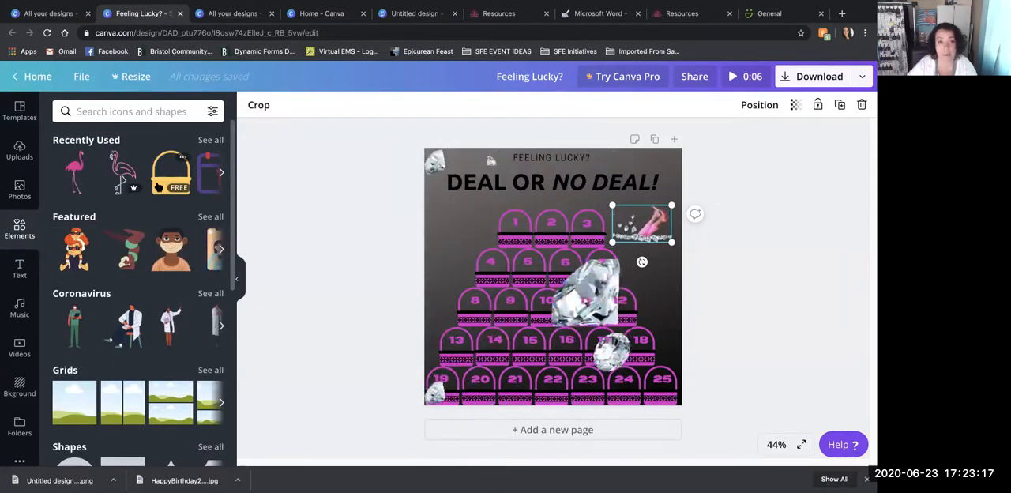
click(158, 185)
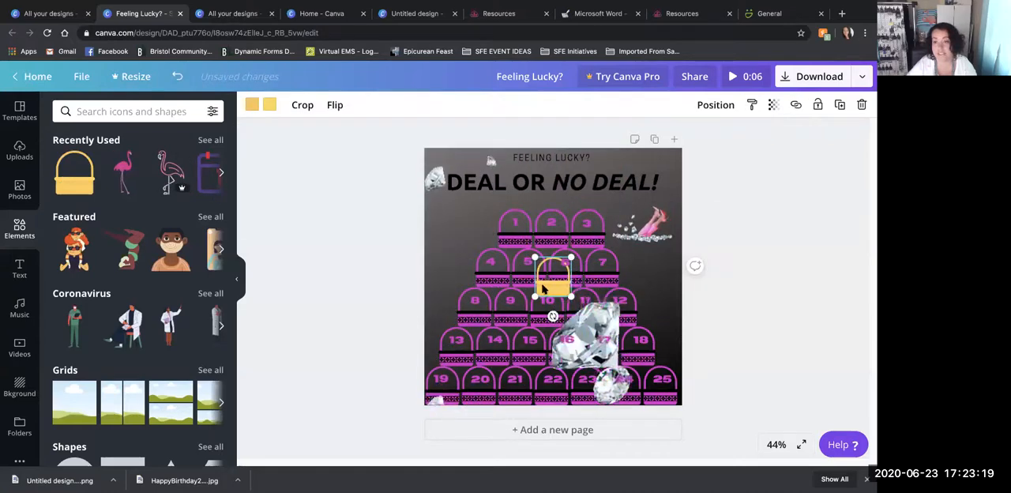
drag(543, 289, 448, 229)
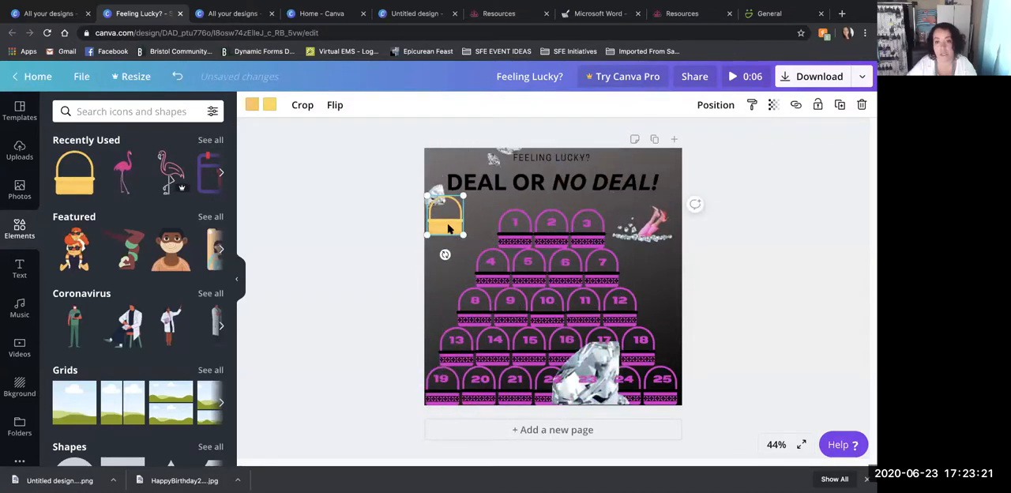
right_click(448, 228)
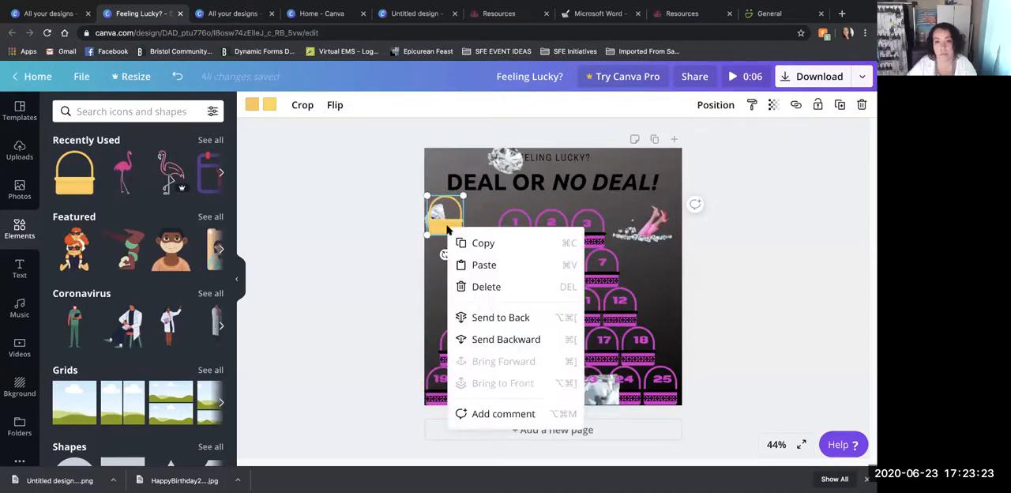
click(440, 224)
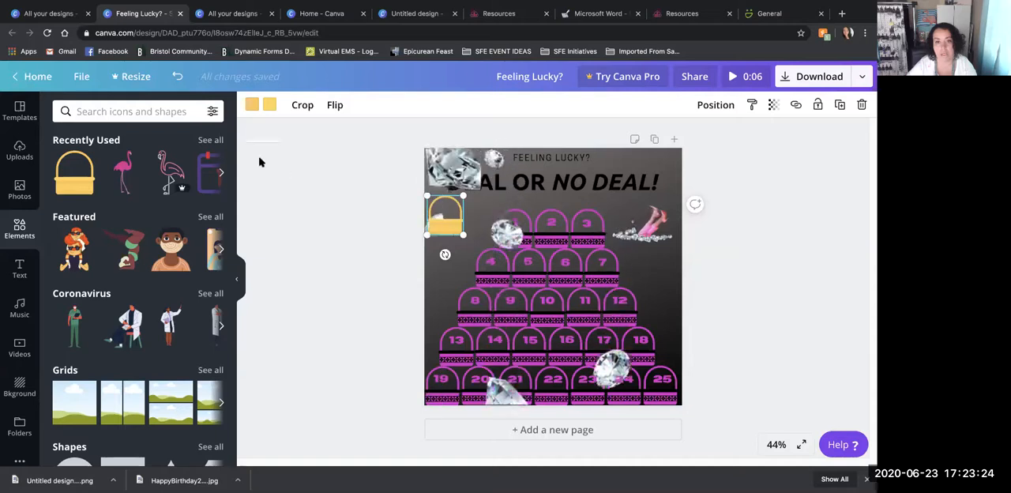
- Try recoloring the added basket with the document's black and magenta, and delete it from the page
click(267, 105)
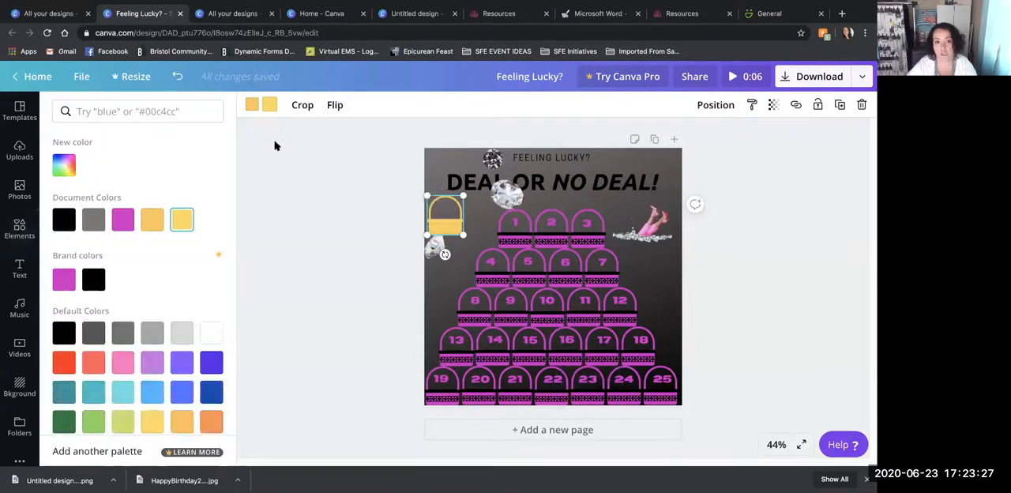
click(64, 220)
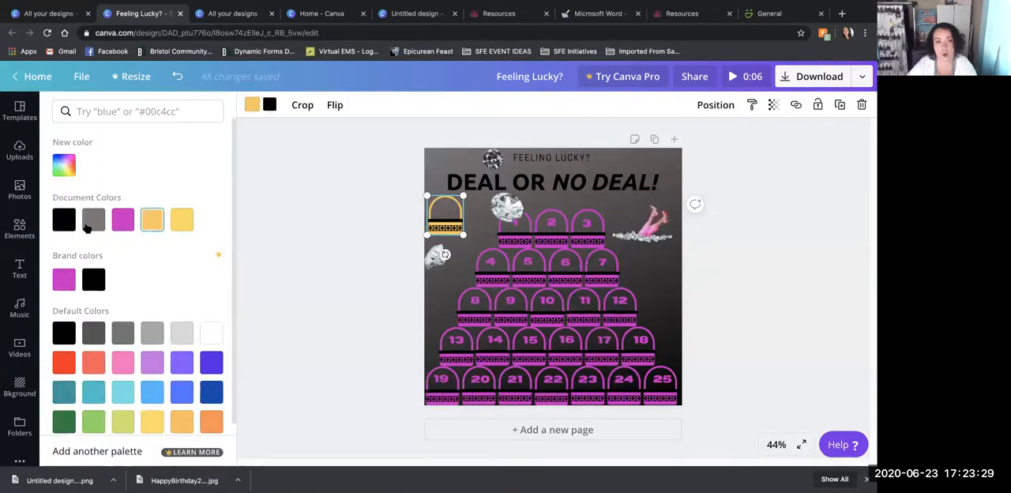
click(123, 220)
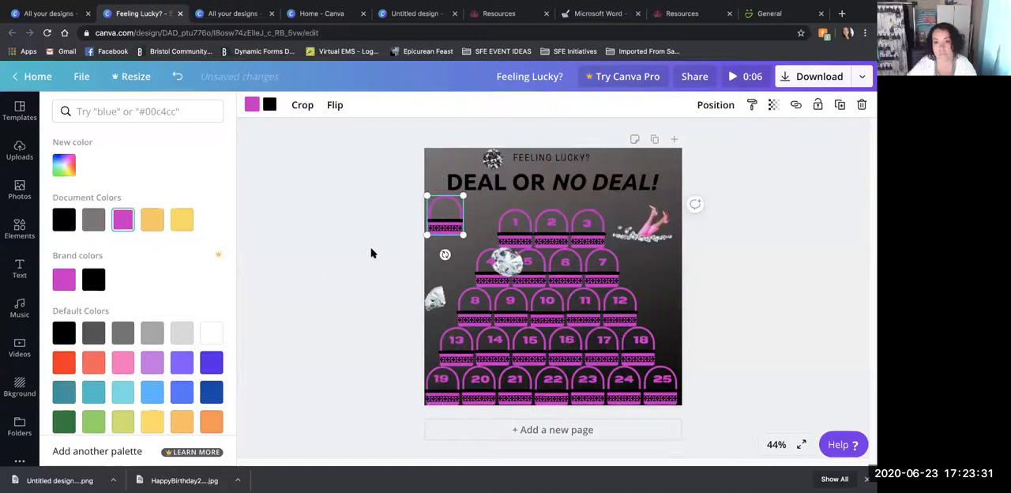
click(441, 231)
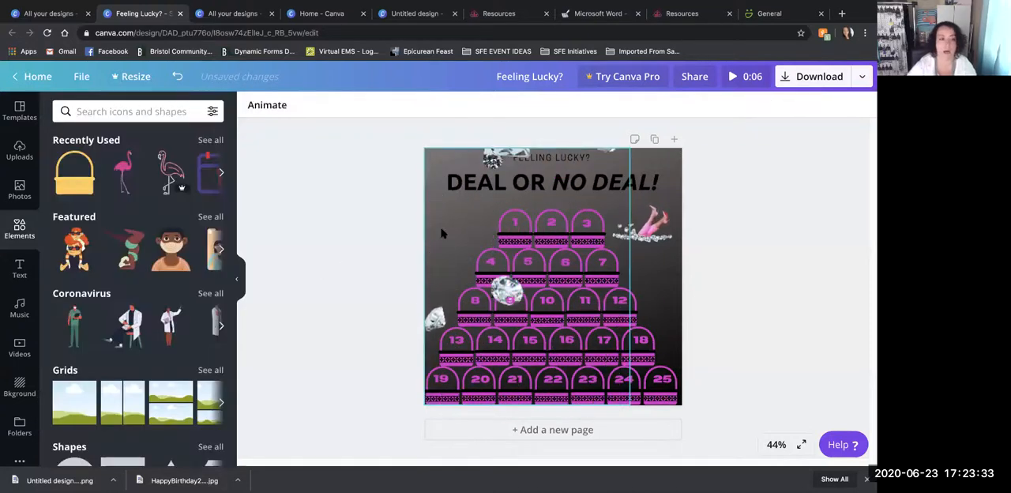
- Search the elements library for "diamonds"
click(139, 113)
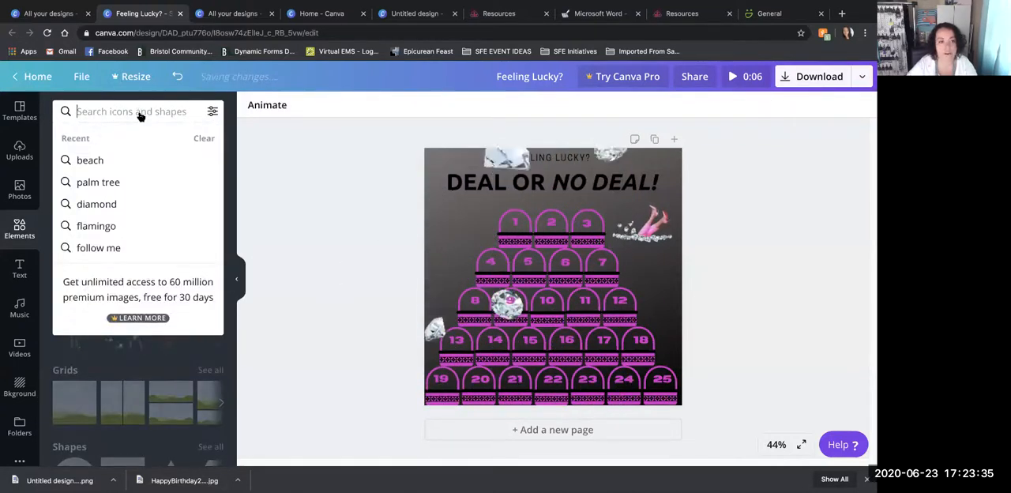
click(276, 312)
click(156, 115)
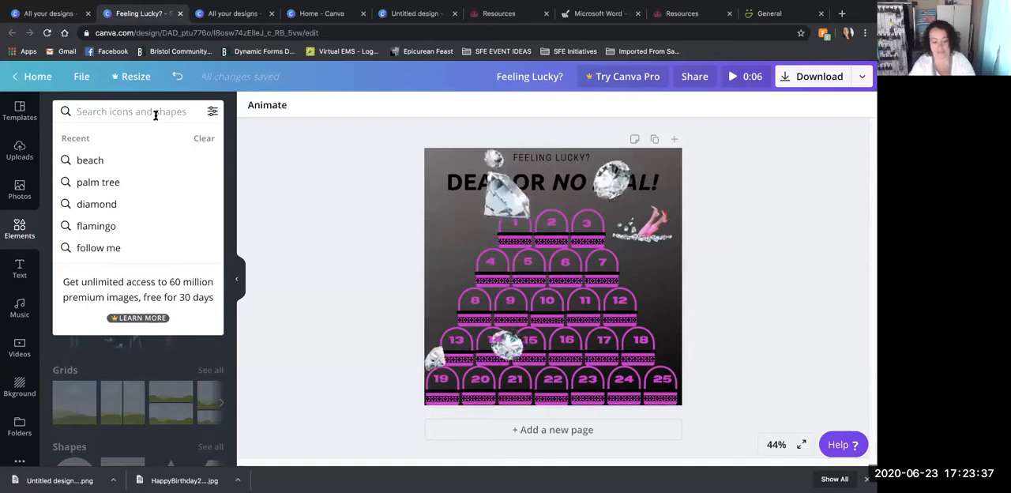
text(ddia)
key(BackSpace)
key(BackSpace)
key(BackSpace)
text(iad)
key(BackSpace)
text(monds)
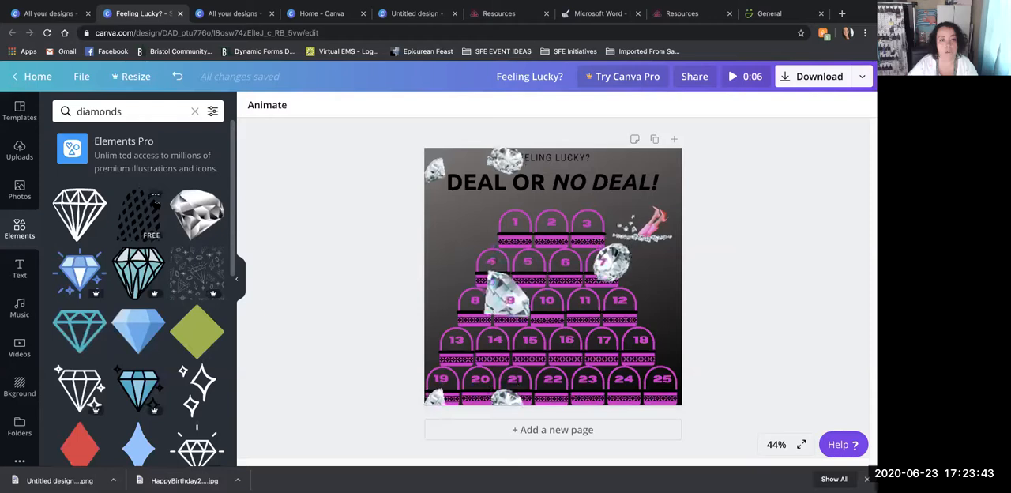
- Filter the diamonds results to animated, free elements
click(212, 111)
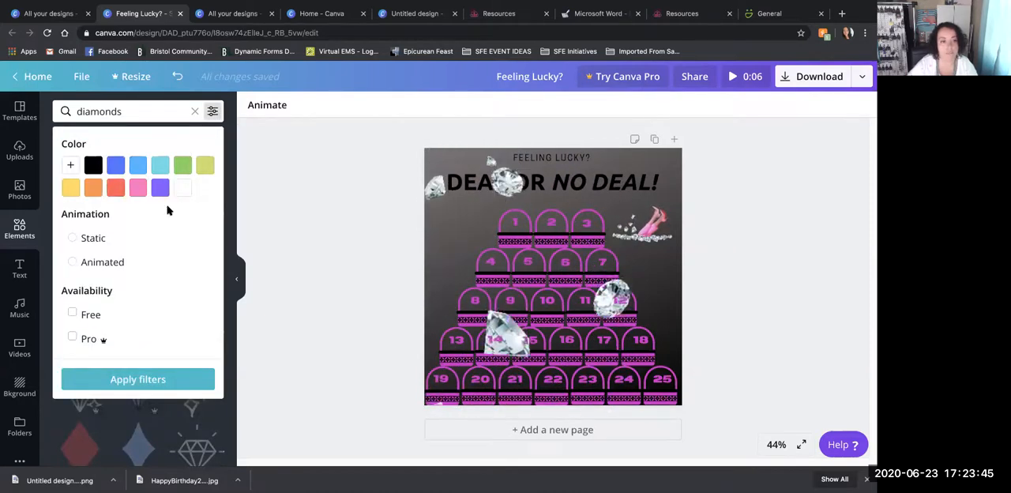
click(72, 261)
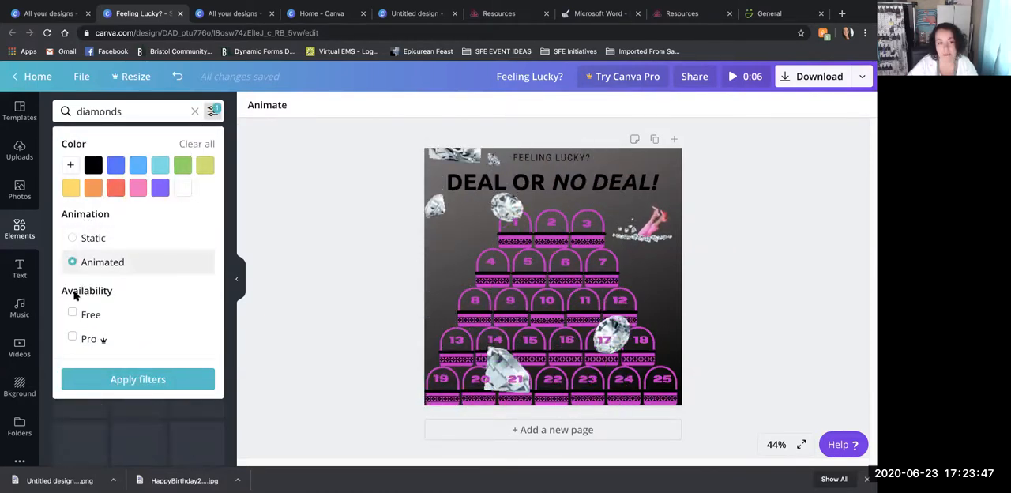
click(72, 313)
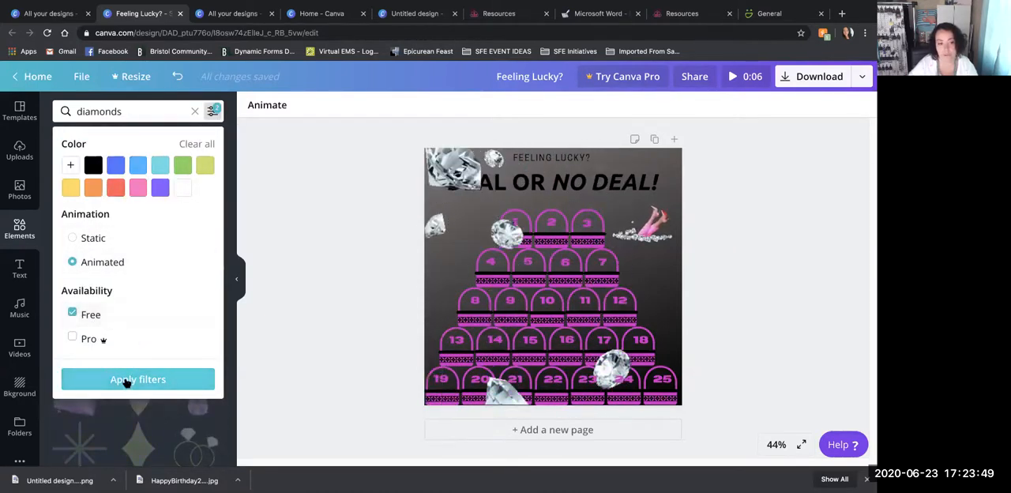
click(125, 380)
- Try adding another copy of the animated legs-in-diamonds element to the page, and delete it
scroll(150, 371, down, 5)
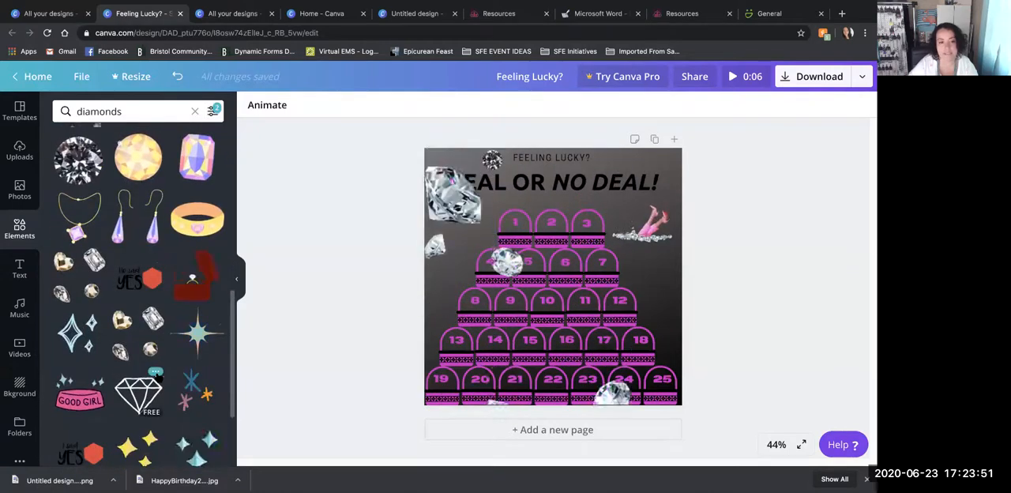
scroll(158, 379, up, 3)
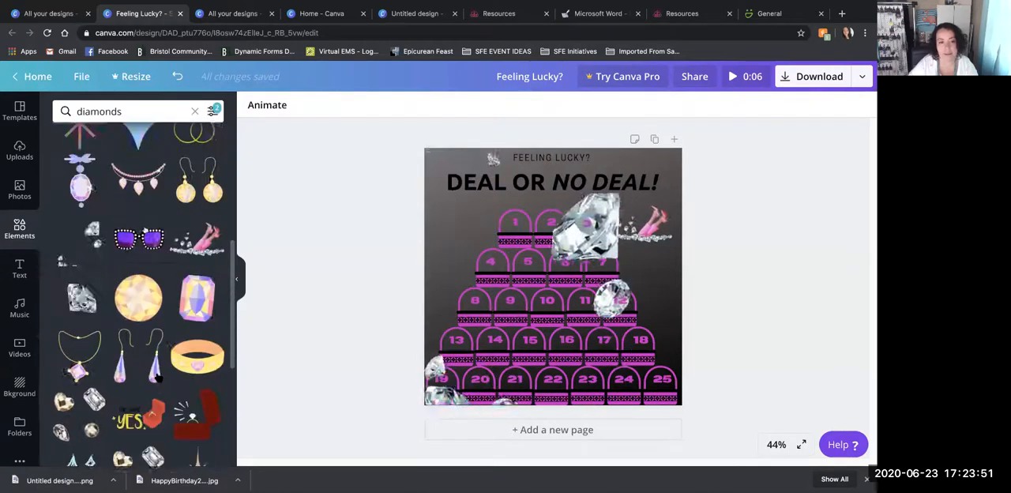
click(197, 241)
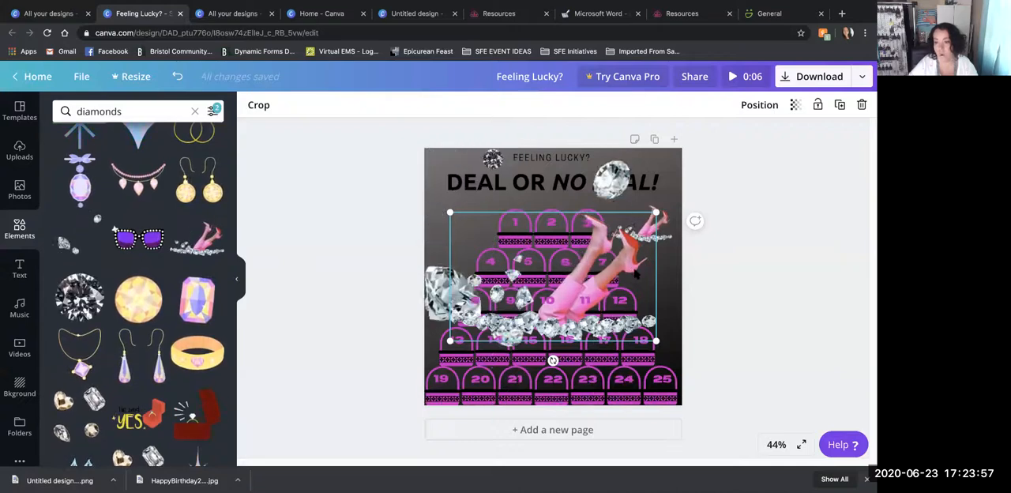
key(Delete)
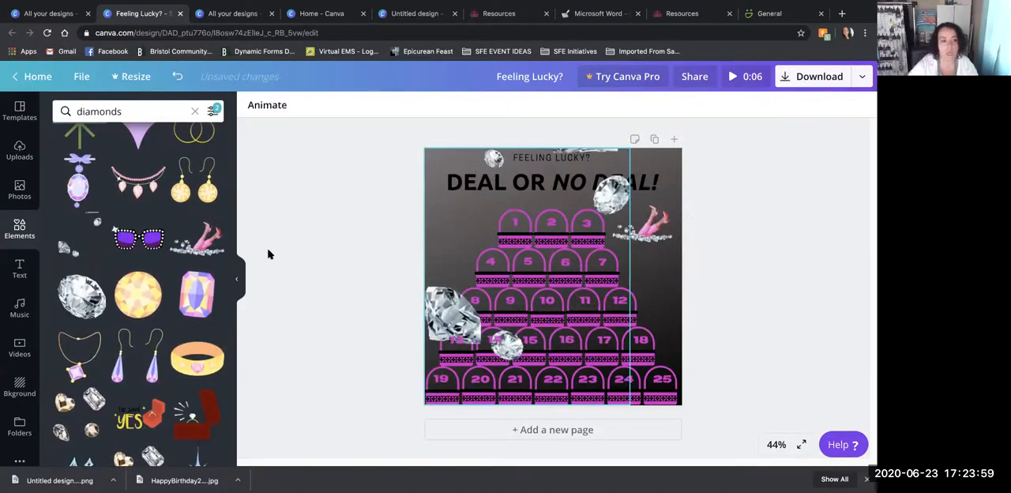
- Add another copy of the animated falling diamonds and reposition the diamonds and animated legs on the Deal or No Deal page
click(72, 250)
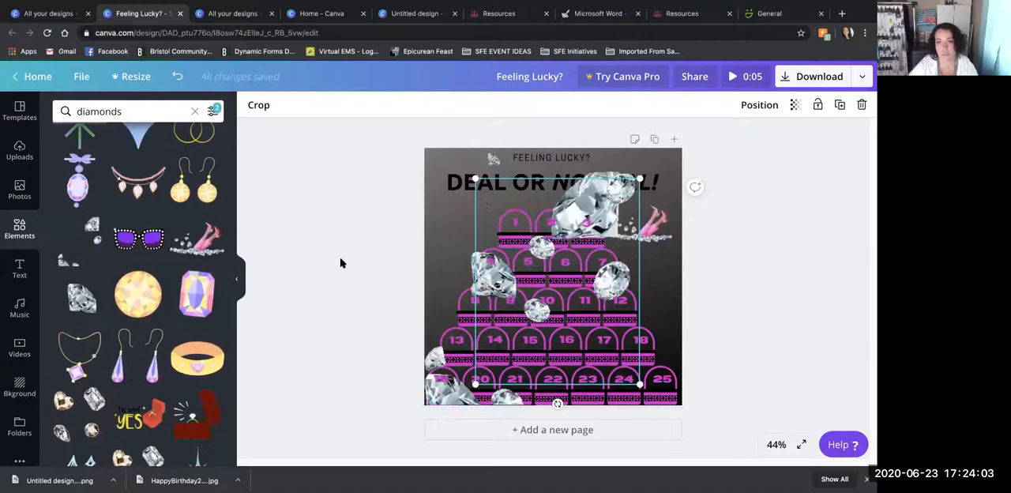
drag(609, 214, 752, 214)
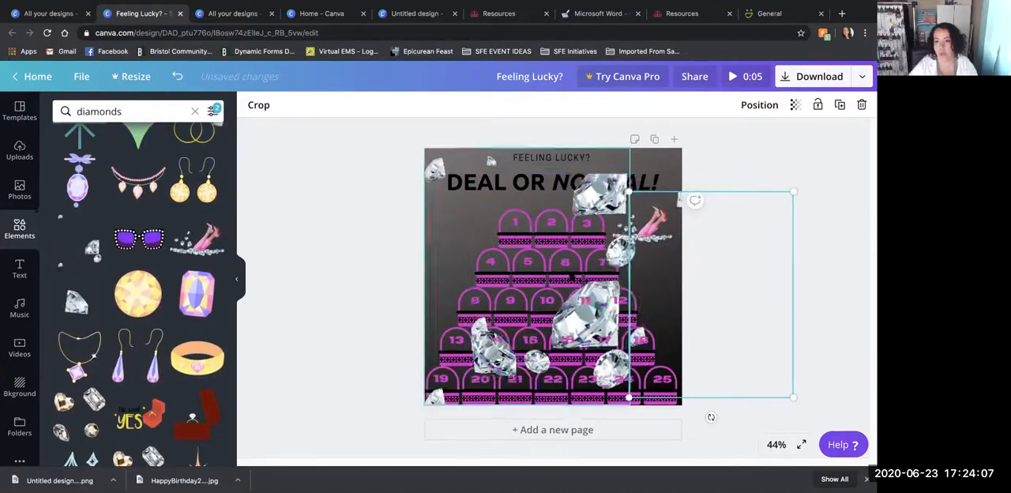
click(492, 183)
drag(493, 182, 448, 157)
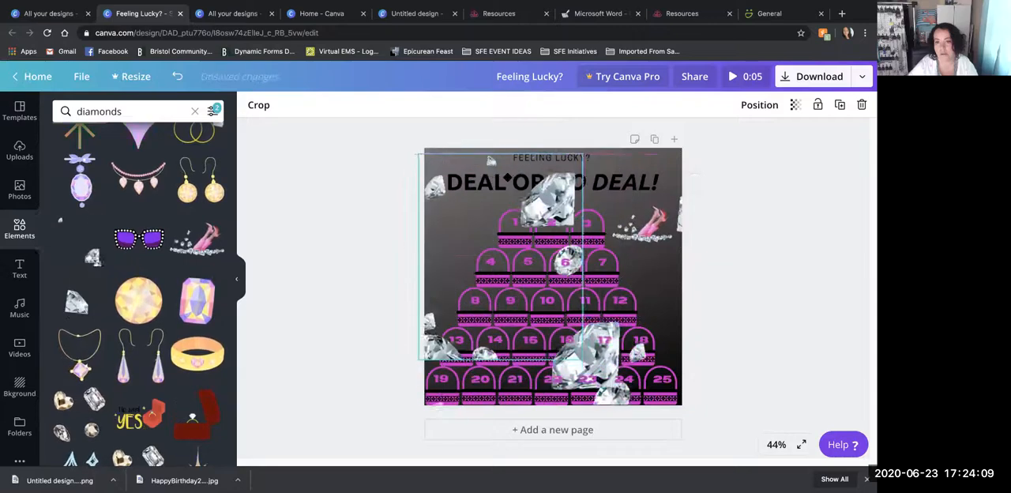
drag(682, 234, 581, 155)
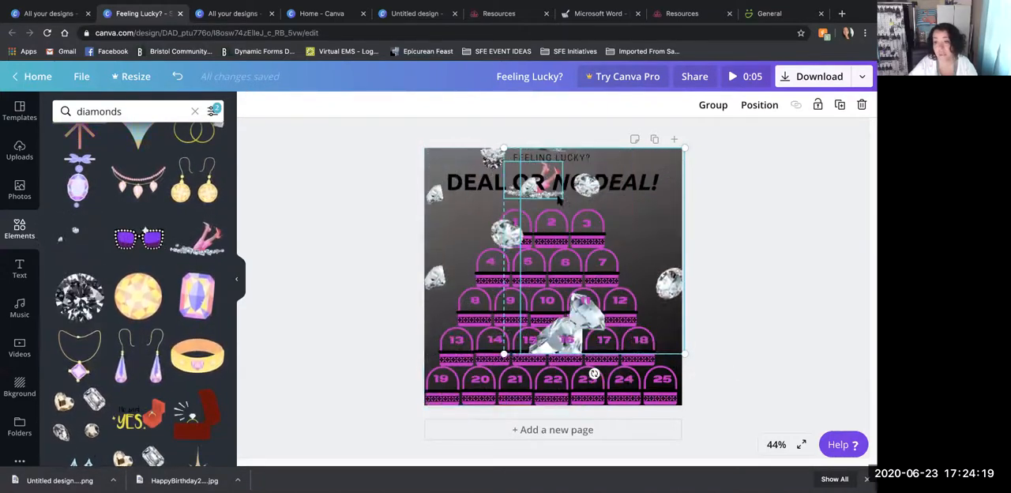
click(642, 209)
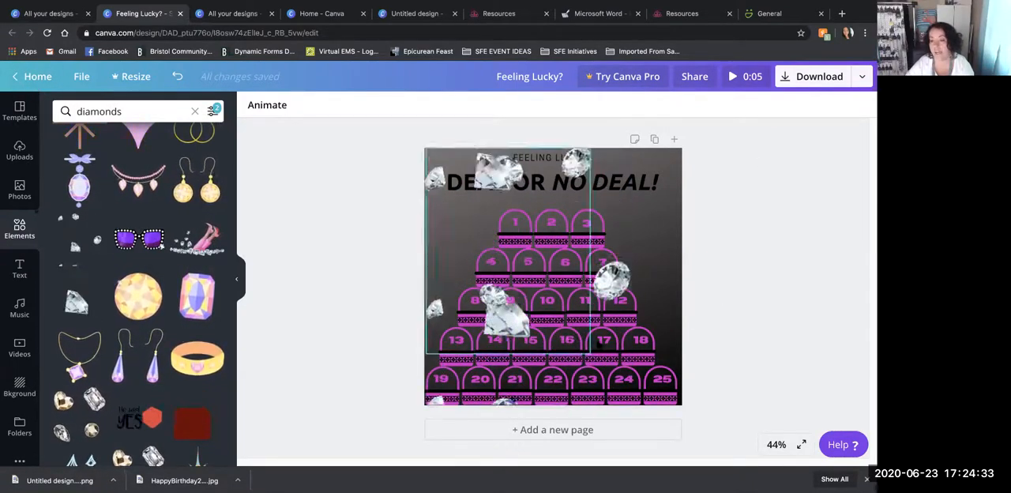
- Leave the Feeling Lucky? design, open the list of all designs and look through the saved graphics
click(35, 77)
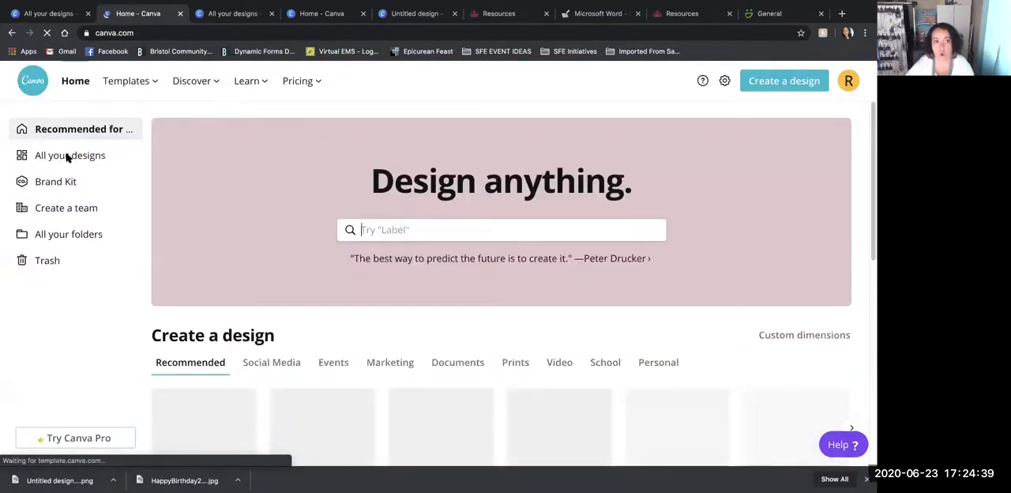
click(68, 156)
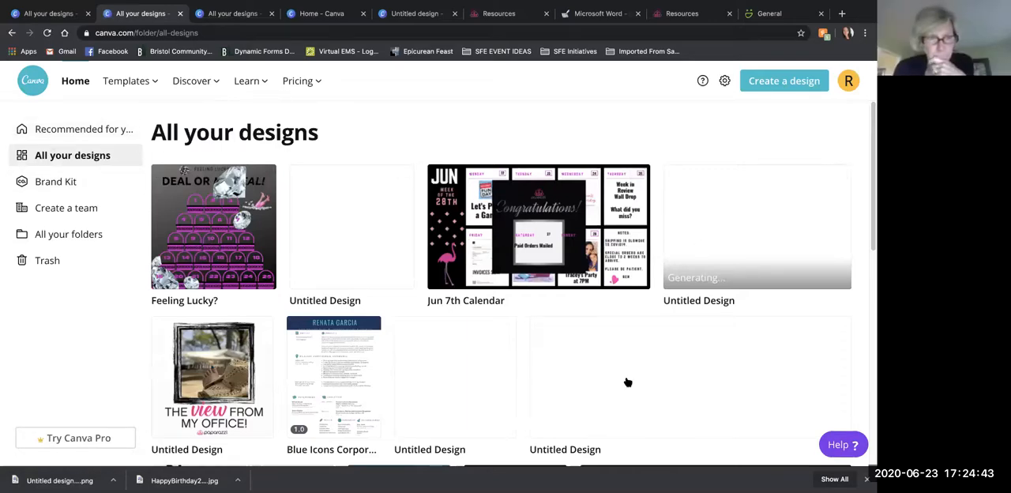
scroll(628, 382, down, 10)
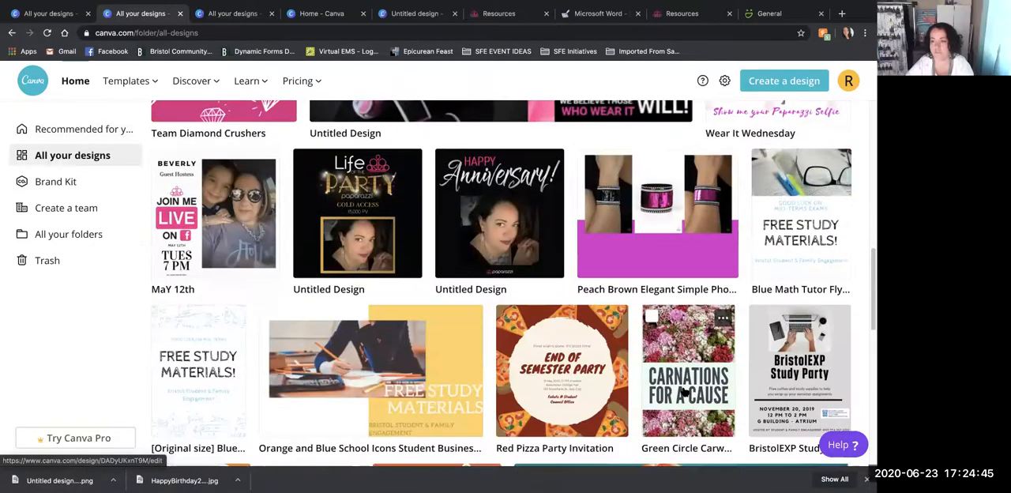
scroll(684, 393, down, 6)
scroll(684, 393, up, 3)
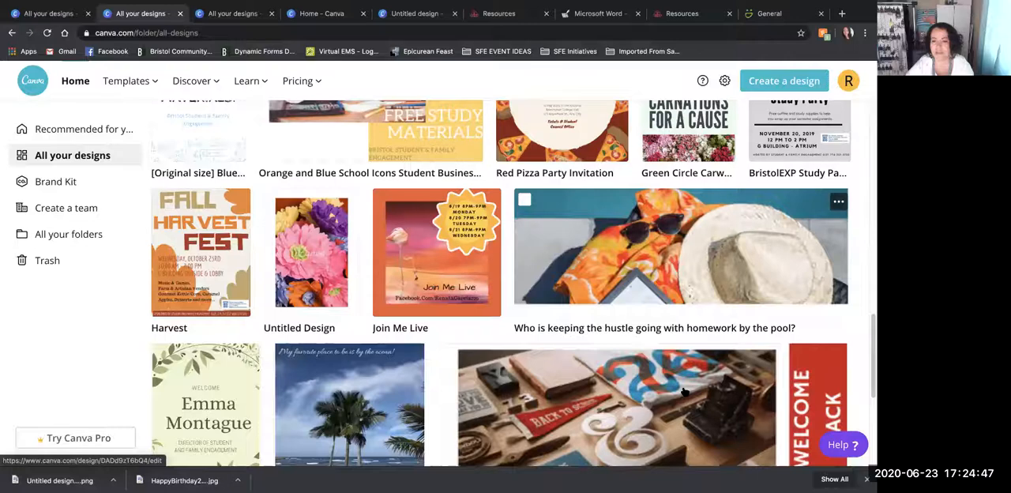
scroll(684, 392, up, 4)
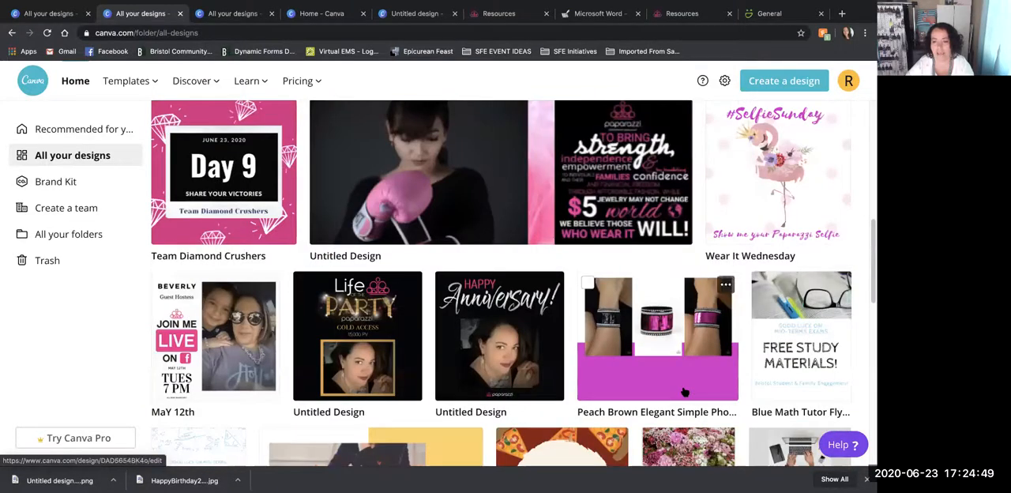
scroll(685, 392, down, 1)
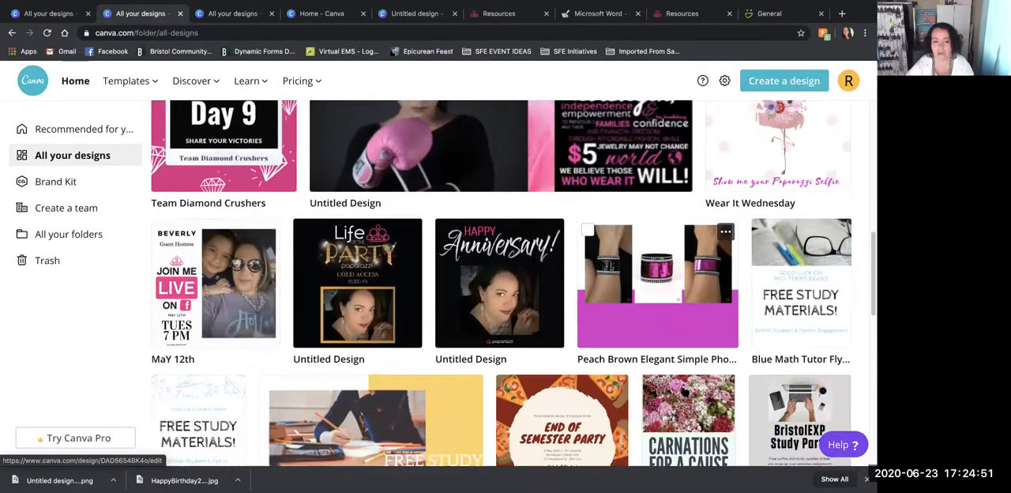
scroll(685, 393, down, 3)
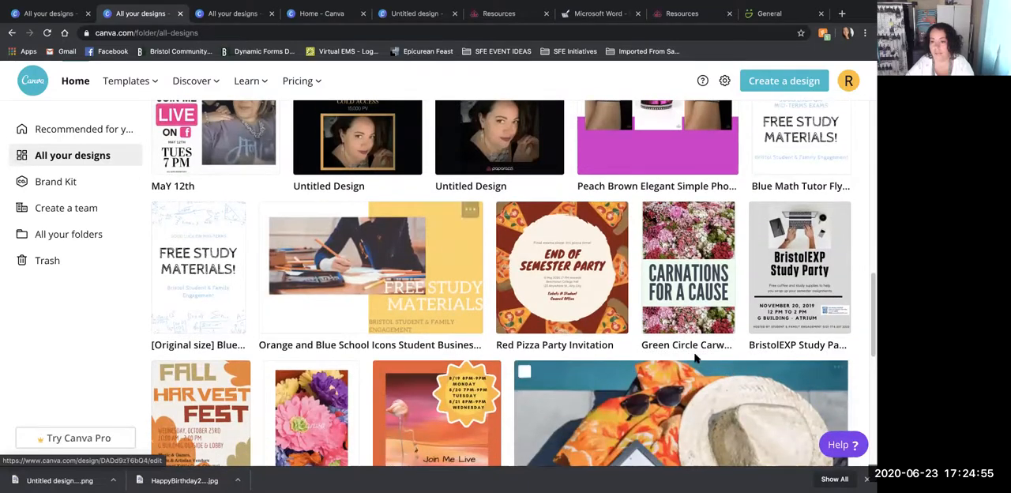
scroll(577, 380, down, 3)
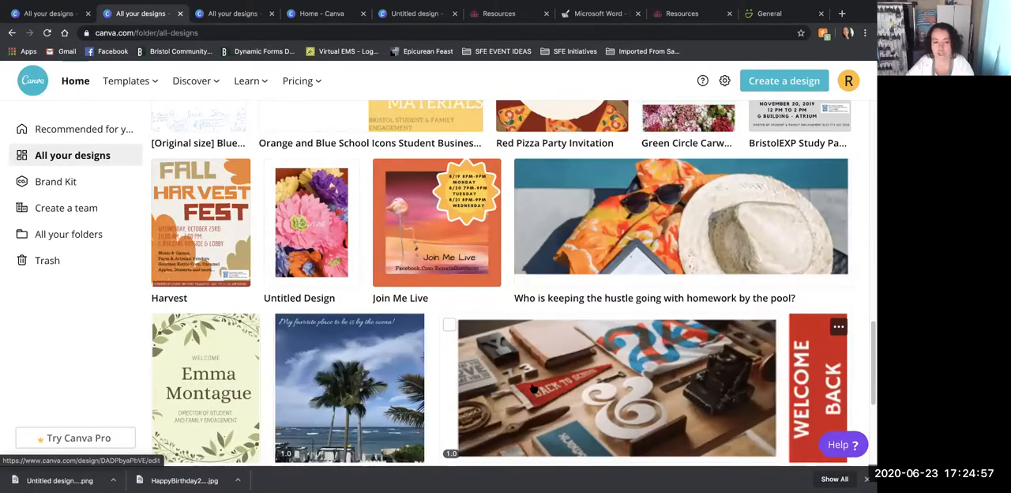
scroll(534, 389, up, 15)
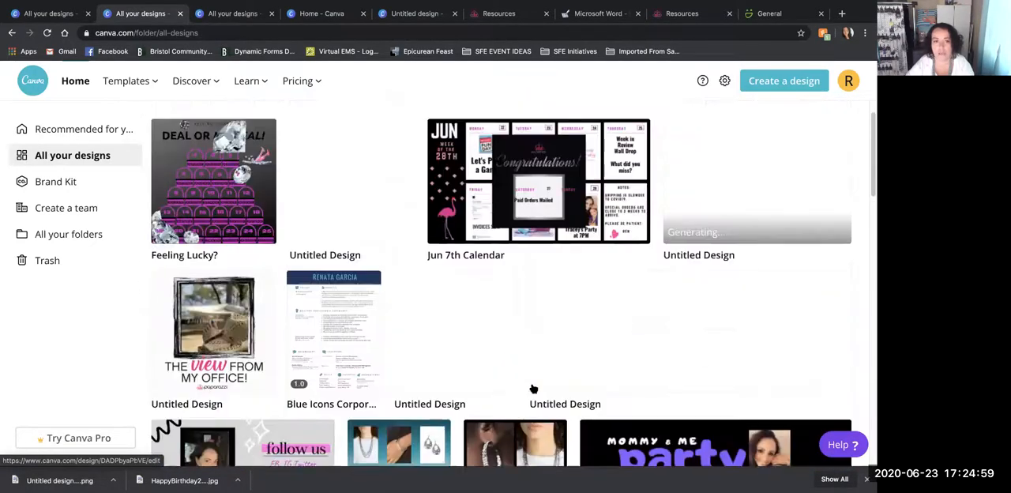
scroll(534, 389, up, 1)
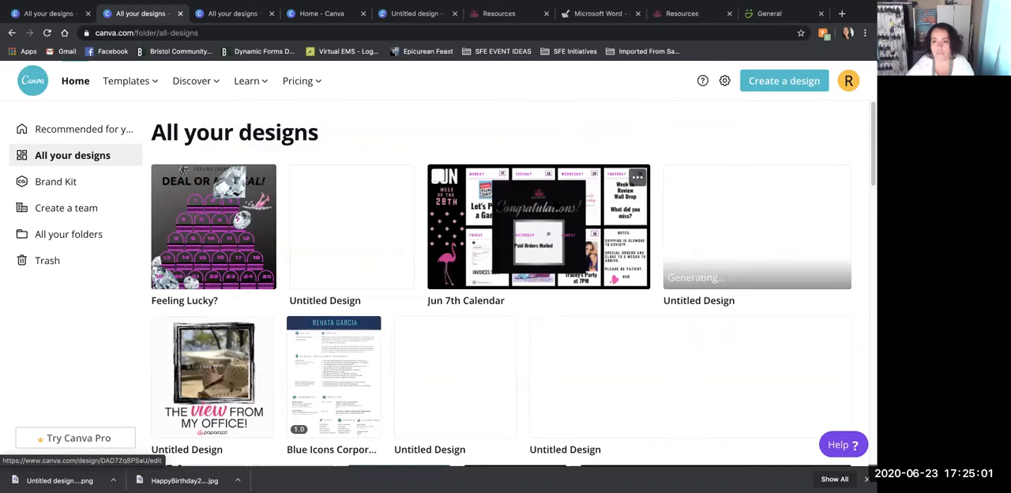
- Open the Jun 7th Calendar design, and return to the list of all designs
click(644, 220)
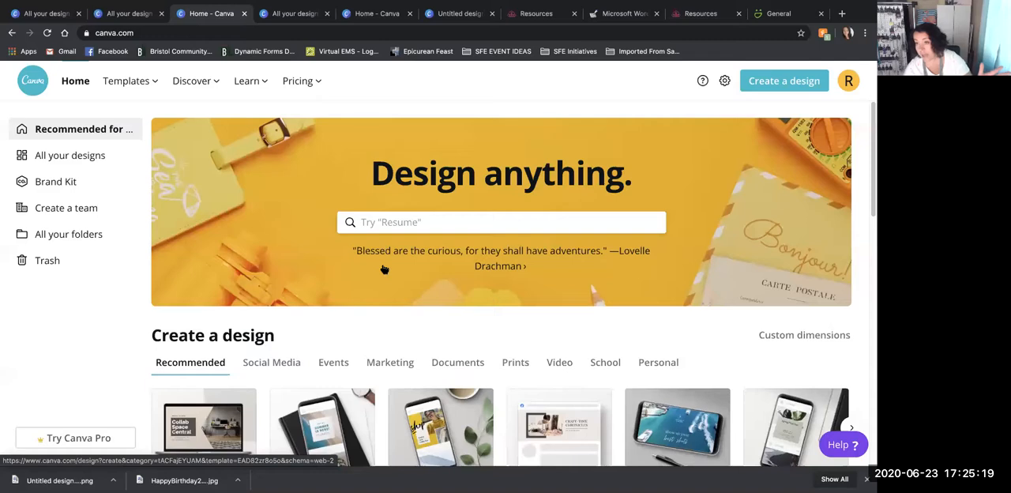
click(61, 157)
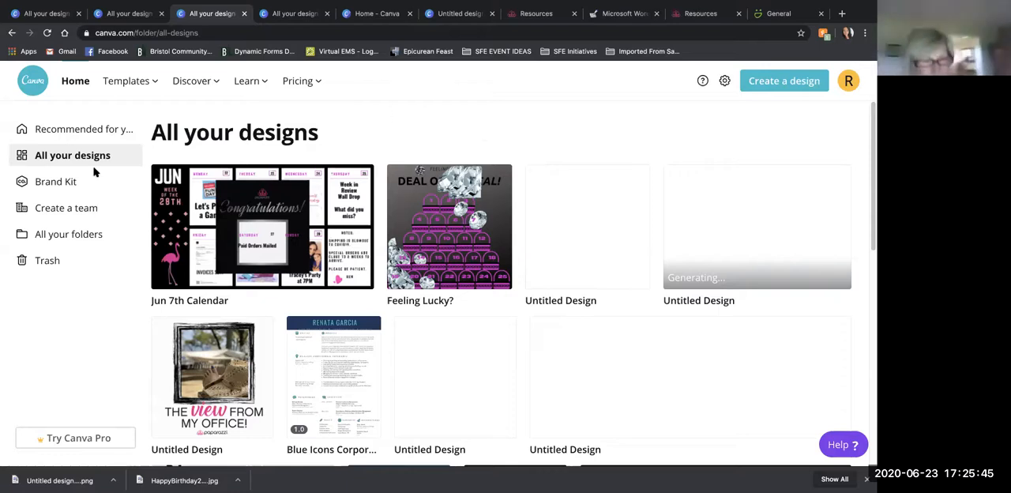
- Open the Blue Icons Corporate Resume design and look through its Canva layouts, image search and page
click(336, 367)
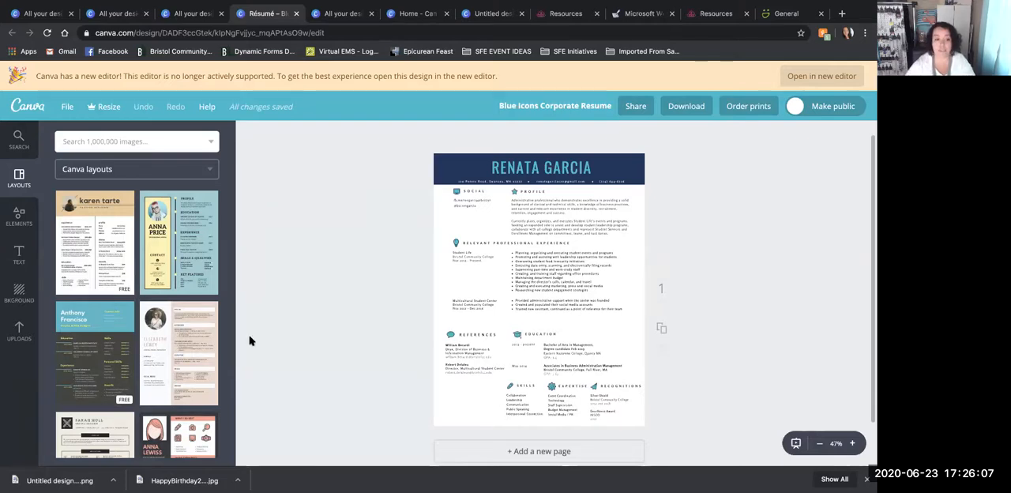
scroll(139, 390, down, 15)
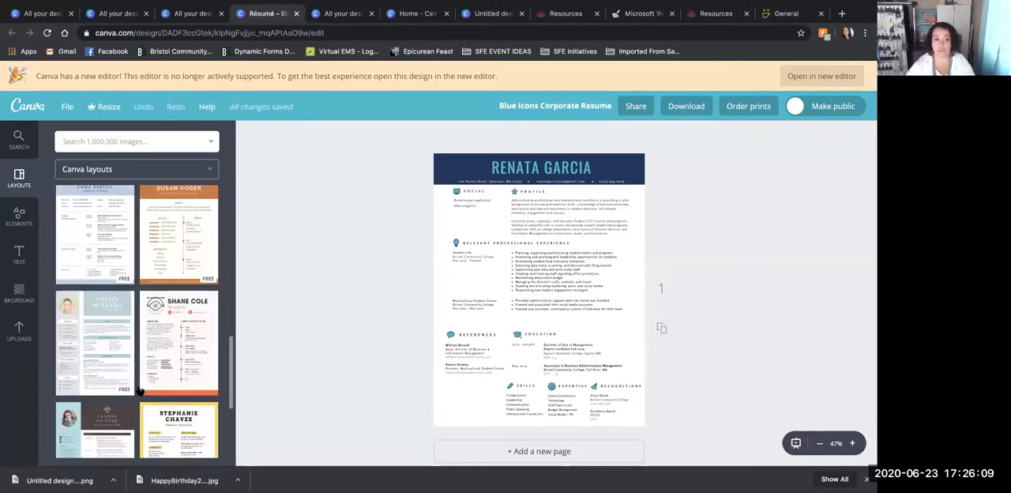
scroll(140, 390, down, 2)
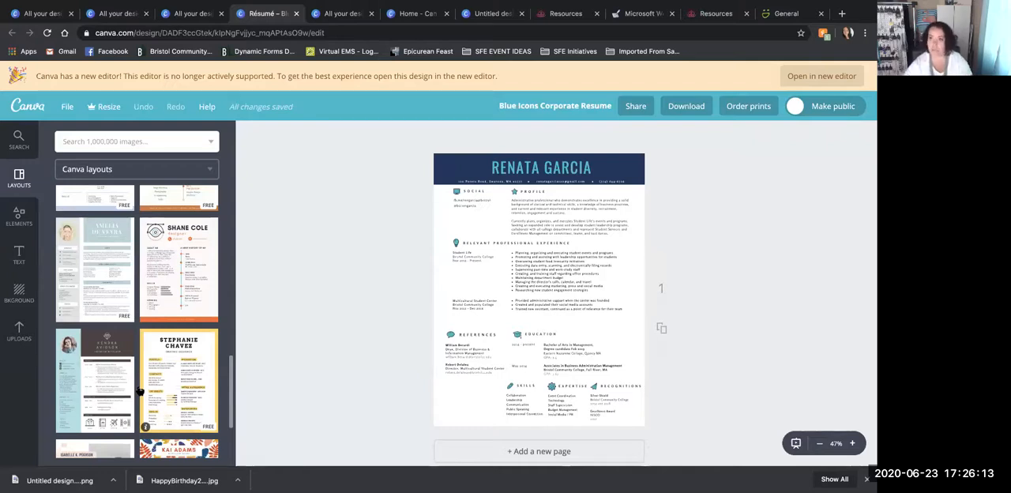
scroll(139, 390, down, 10)
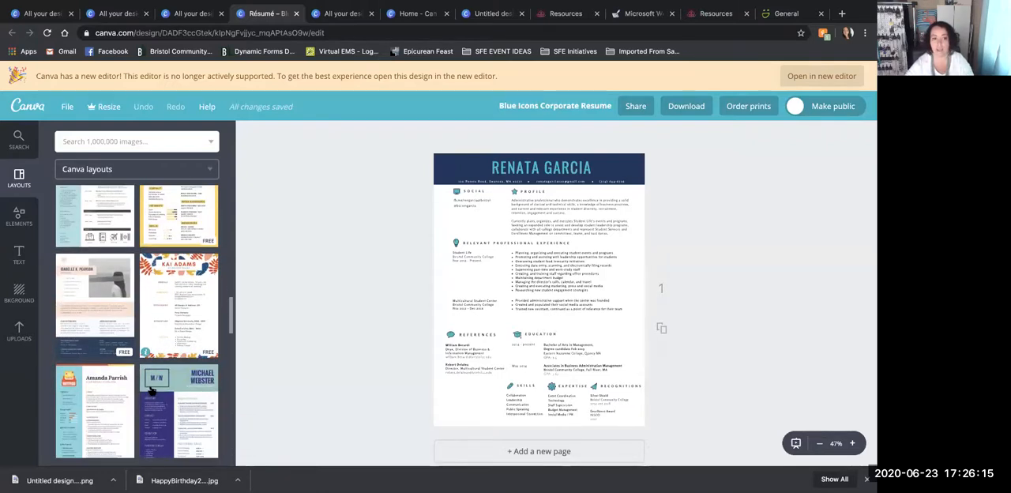
scroll(151, 389, up, 10)
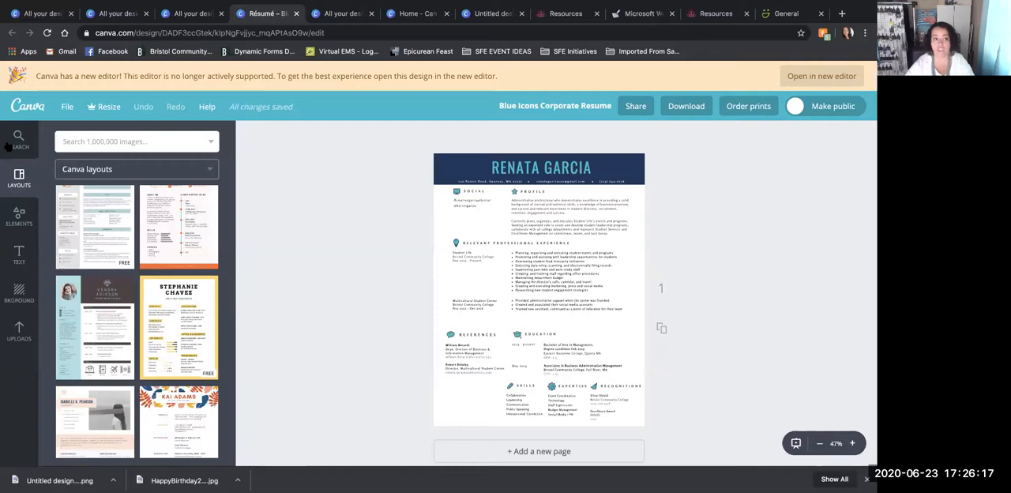
click(19, 142)
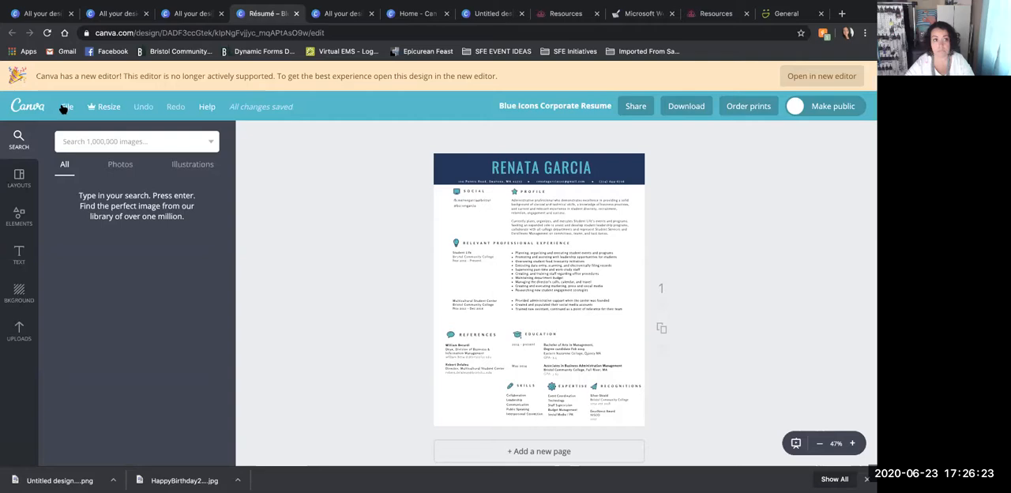
scroll(321, 260, down, 1)
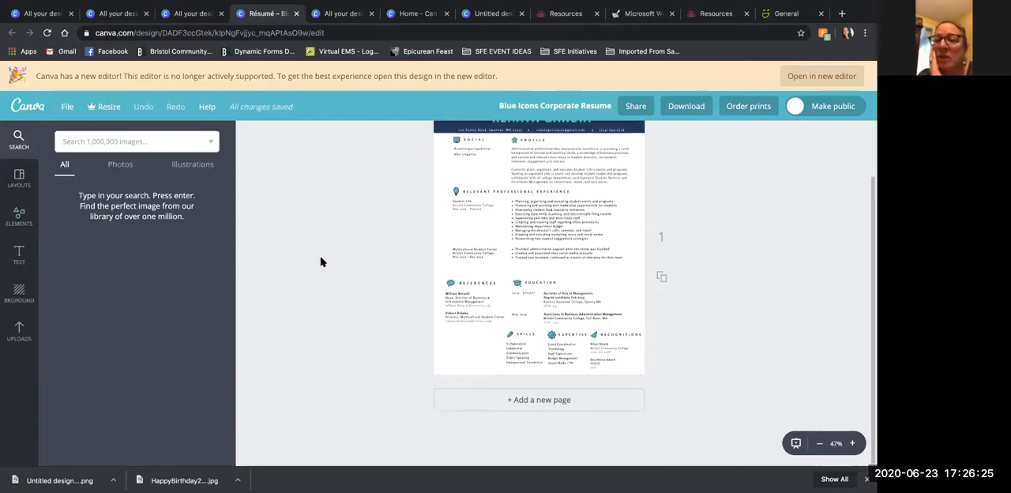
scroll(289, 296, up, 2)
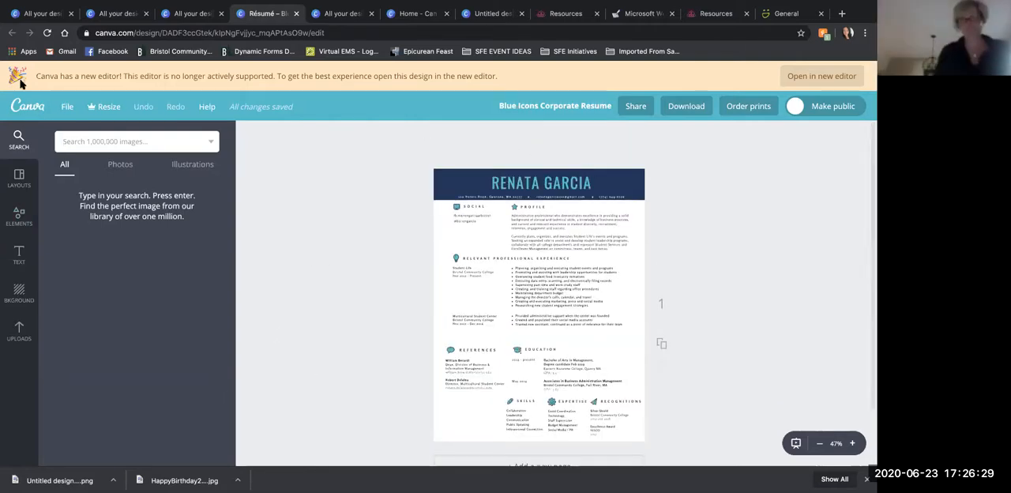
- Try opening the resume in the new editor, cancel the conversion, and show the Canva layouts again
click(854, 79)
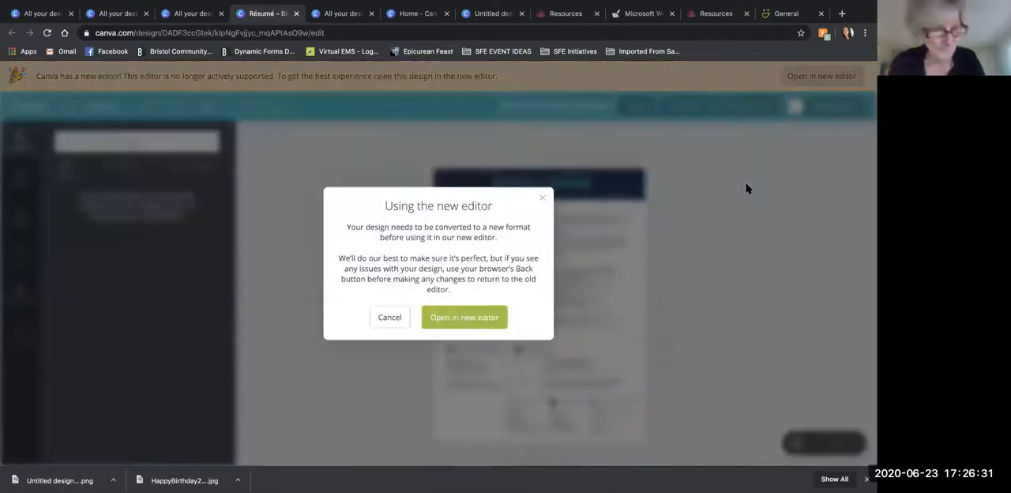
click(389, 320)
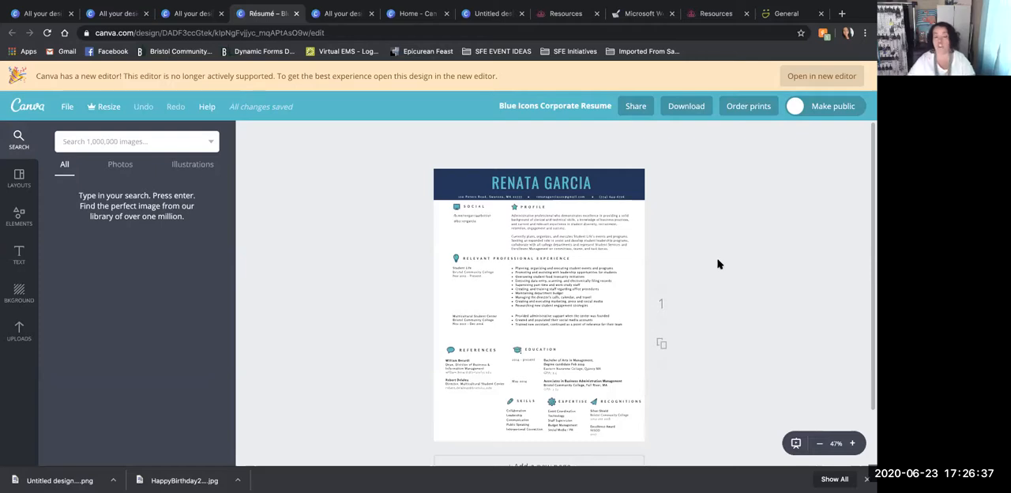
click(21, 187)
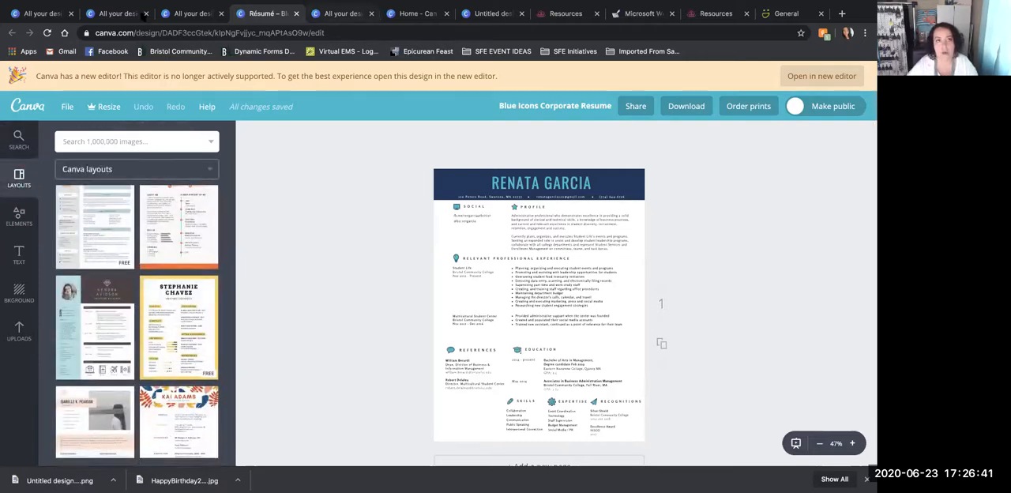
- Return to the list of all designs and open the Jun 7th Calendar design
click(49, 16)
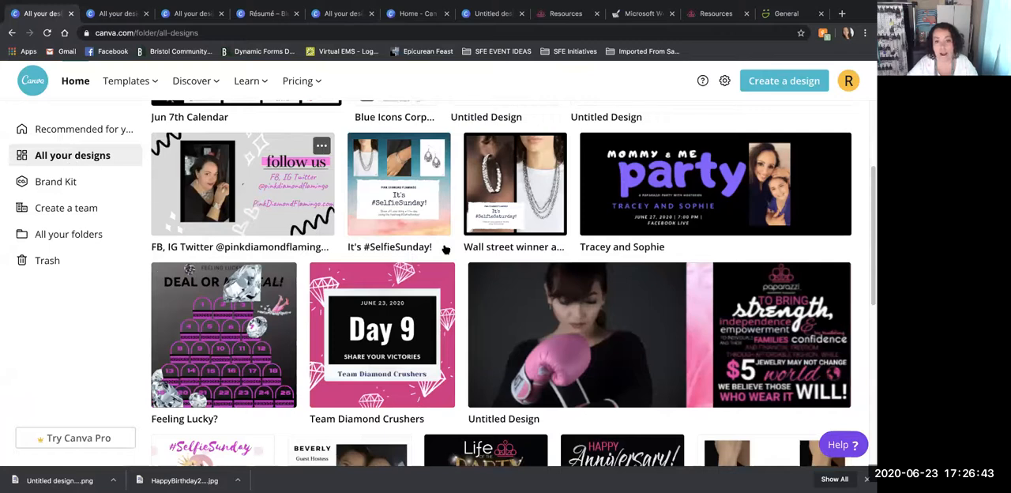
scroll(534, 321, up, 3)
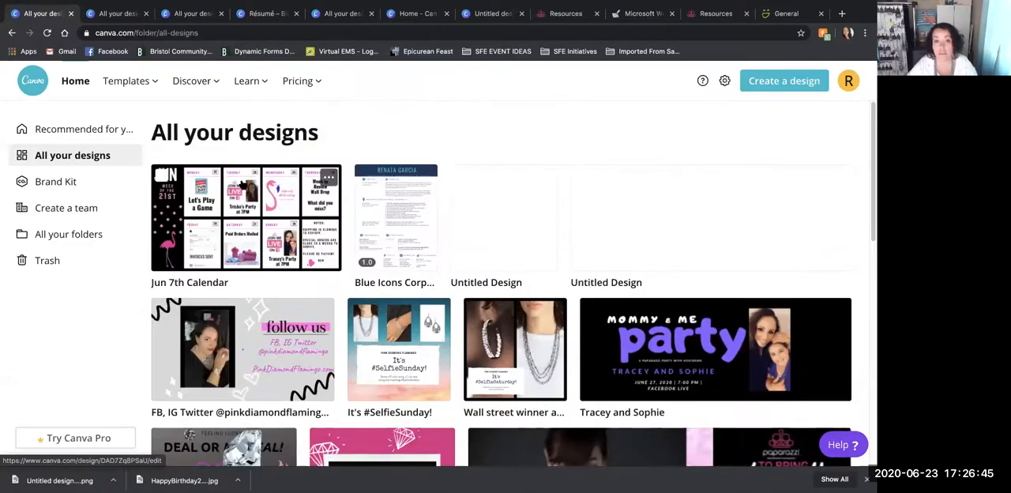
click(289, 205)
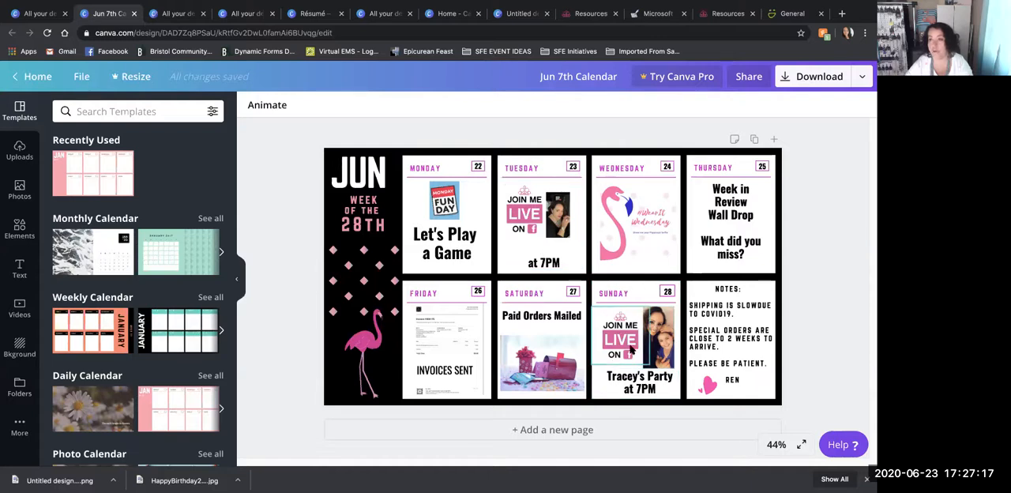
- Group the Sunday 28 box with its Join Me Live graphic, photo and party caption
click(633, 320)
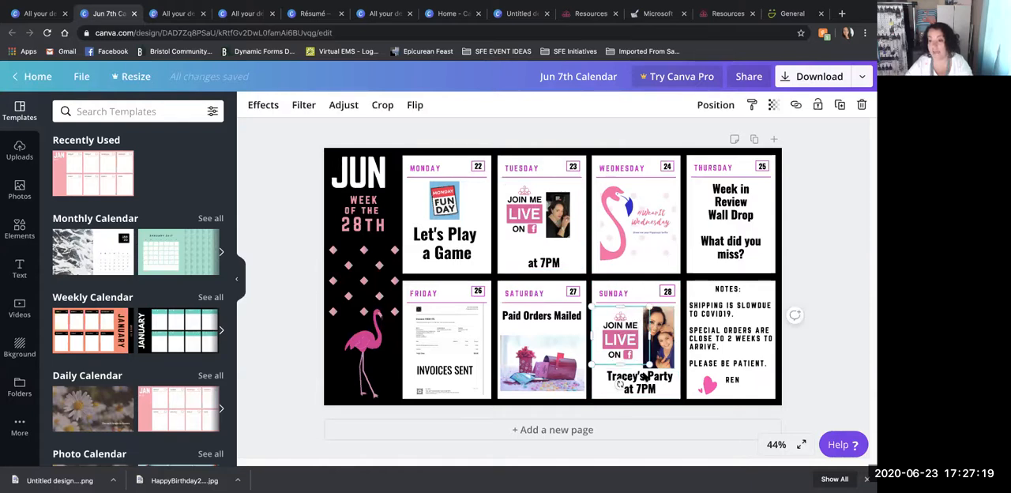
shift+click(642, 378)
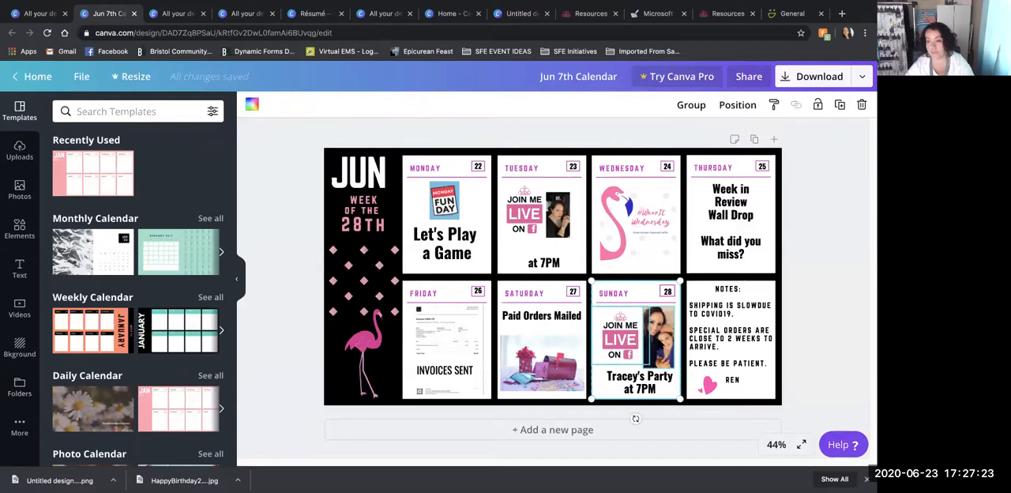
shift+click(651, 378)
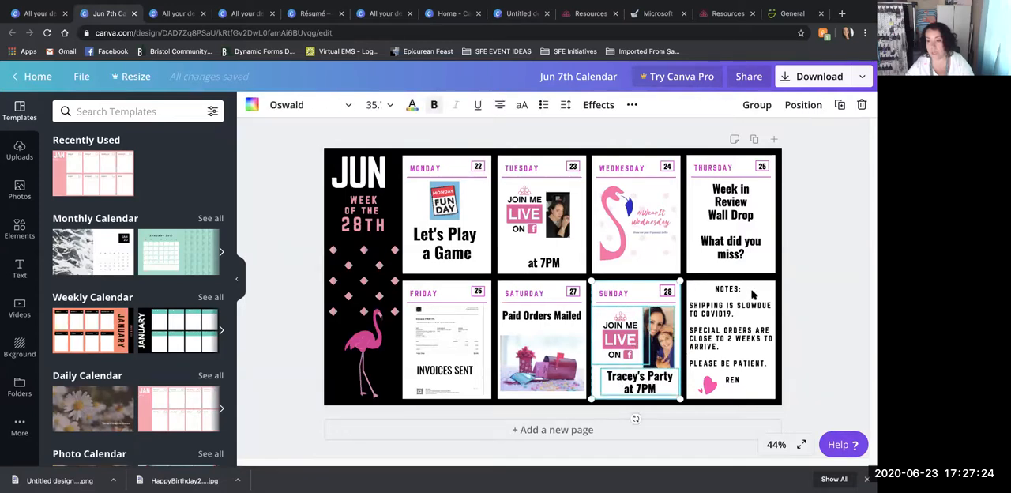
click(756, 106)
- Move the grouped Sunday party content as one unit, leaving it slightly right of and below its original place
drag(632, 374, 633, 346)
mouse_move(645, 306)
mouse_down()
mouse_move(646, 334)
mouse_move(646, 296)
mouse_up()
click(646, 335)
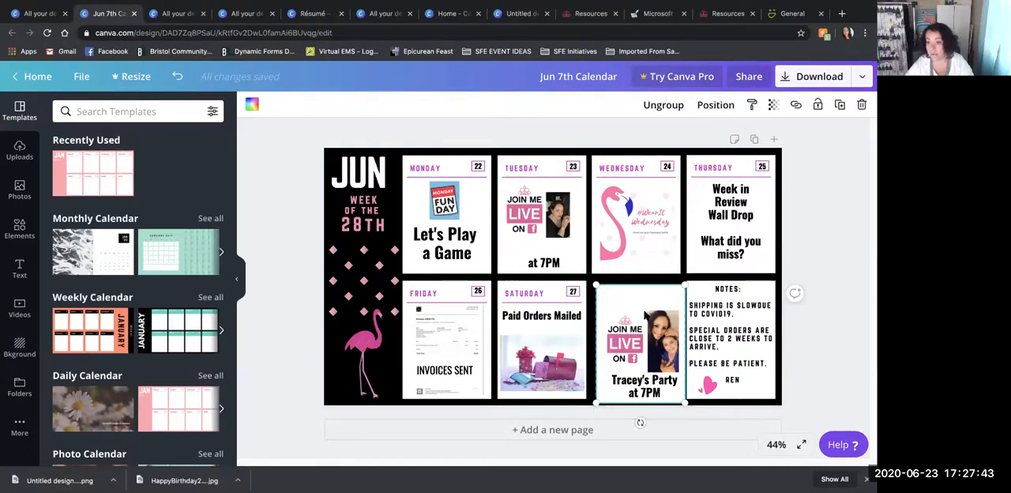
- Ungroup the Sunday party box, graphic, photo and caption, and clear the selection
click(671, 108)
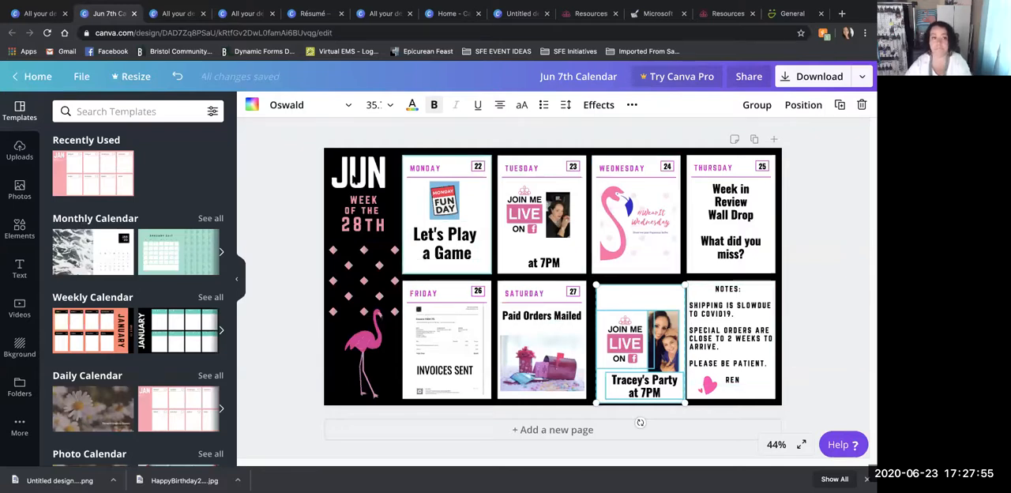
click(288, 172)
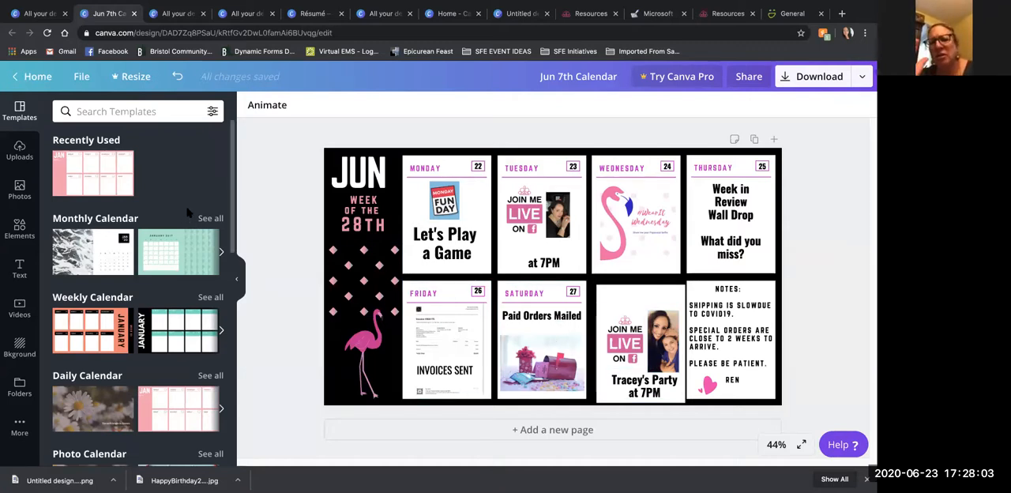
- Show the recent template searches and the design types on the home page, and return to the Jun 7th Calendar design
click(118, 114)
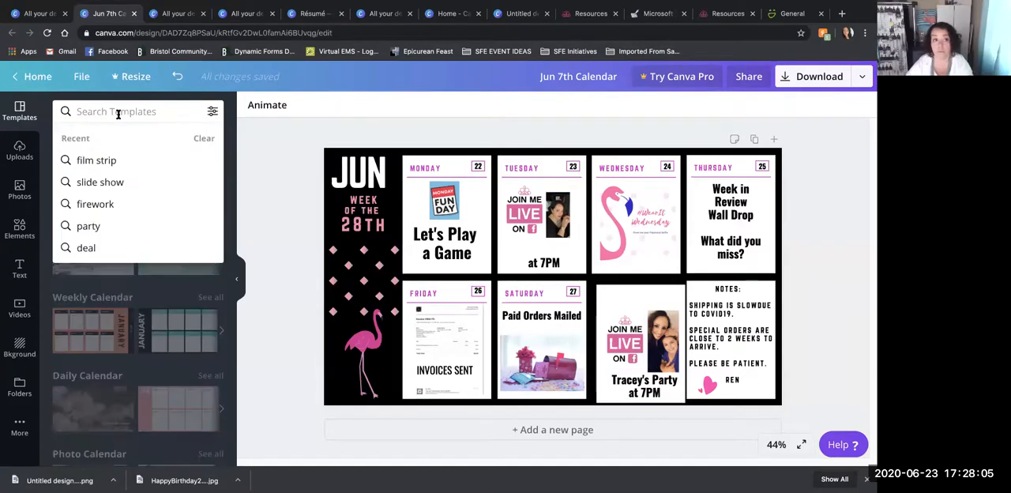
click(21, 115)
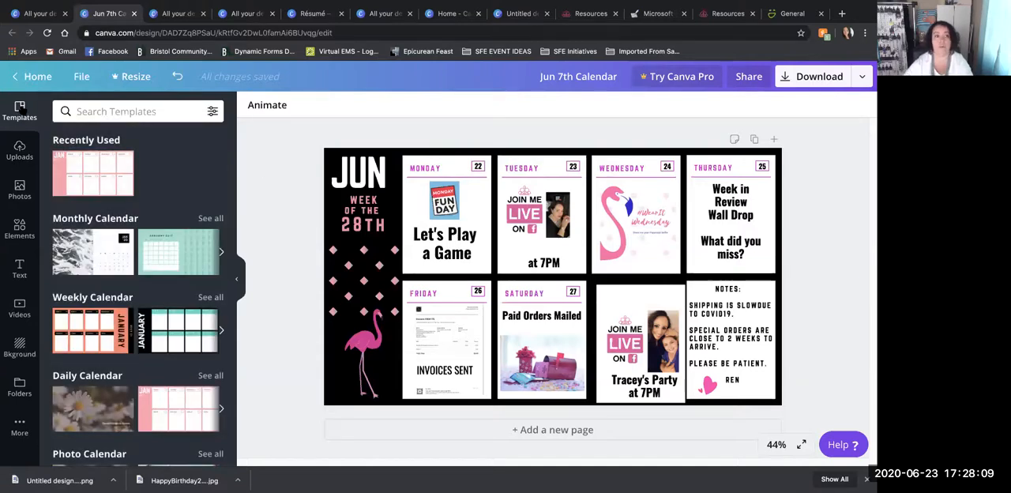
click(33, 76)
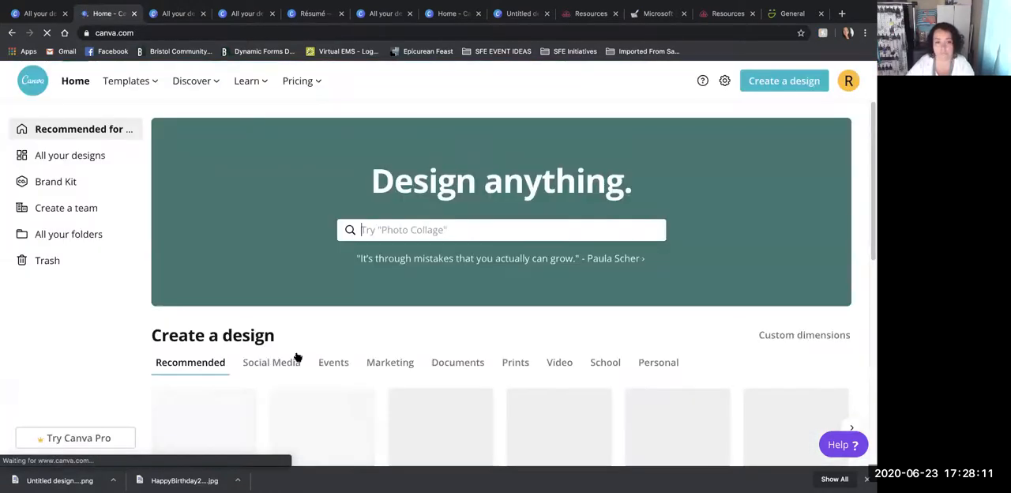
scroll(273, 332, down, 2)
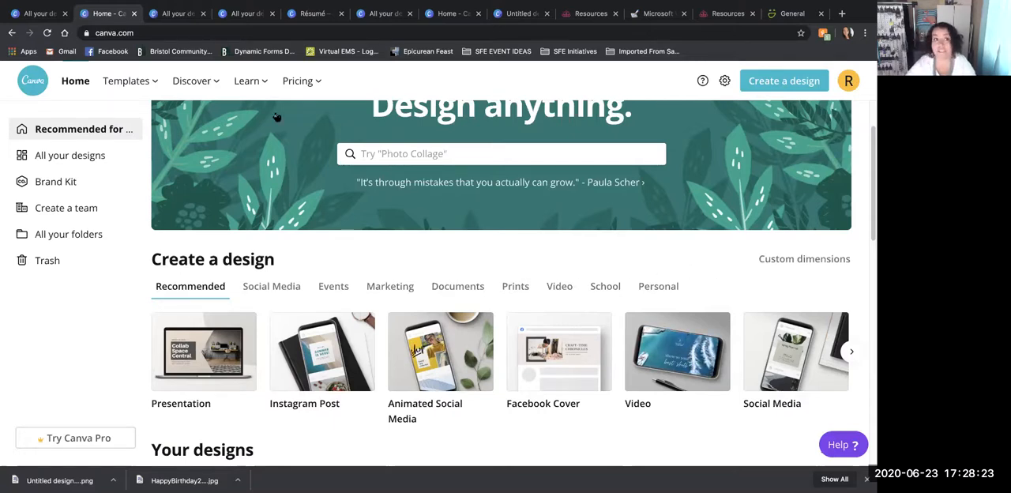
click(12, 33)
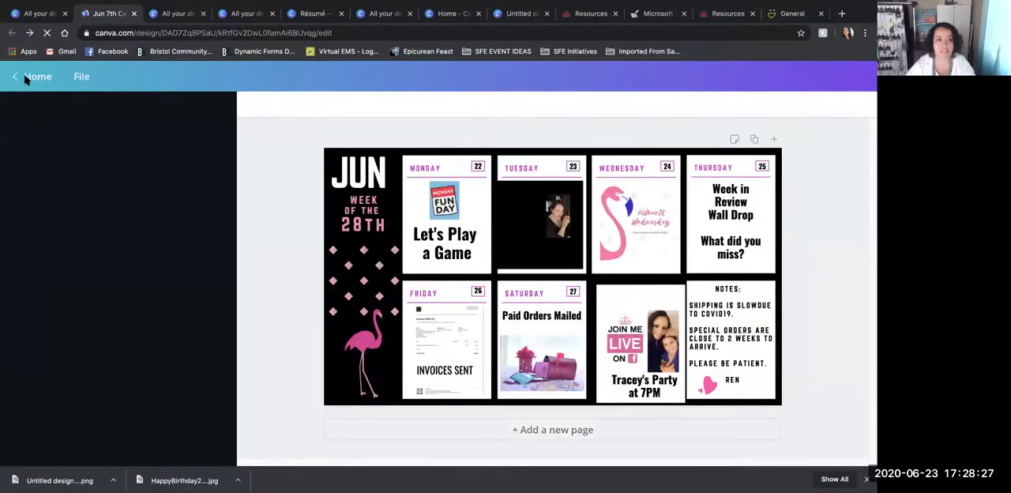
- Return to the list of all designs and open the Feeling Lucky? design
click(31, 77)
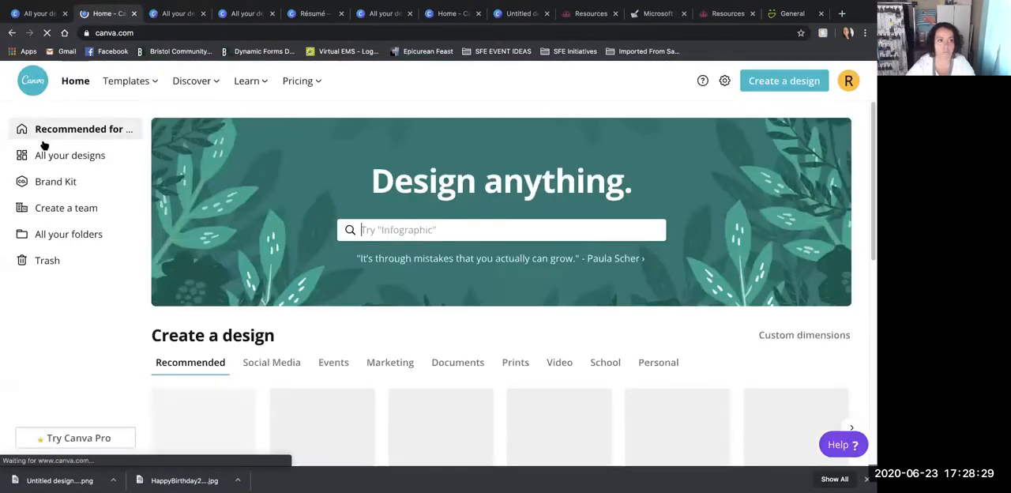
click(79, 160)
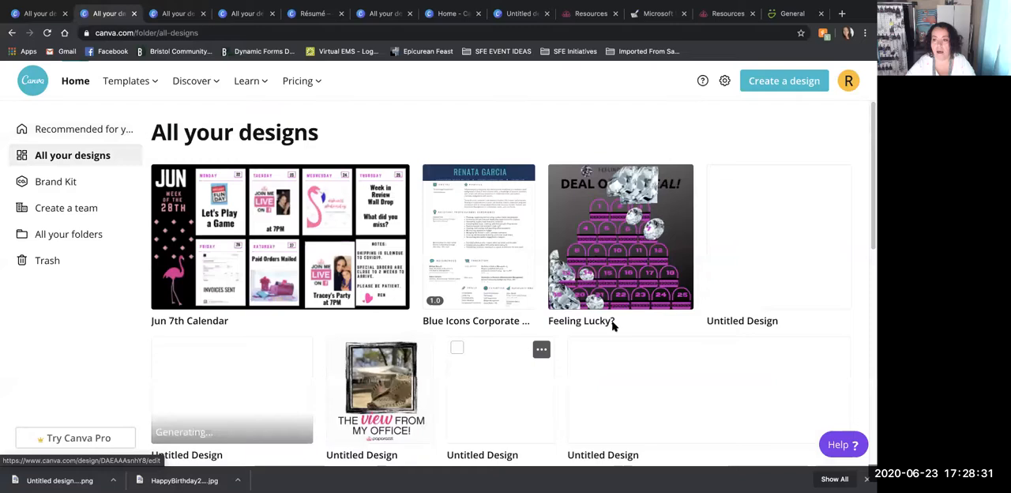
click(643, 272)
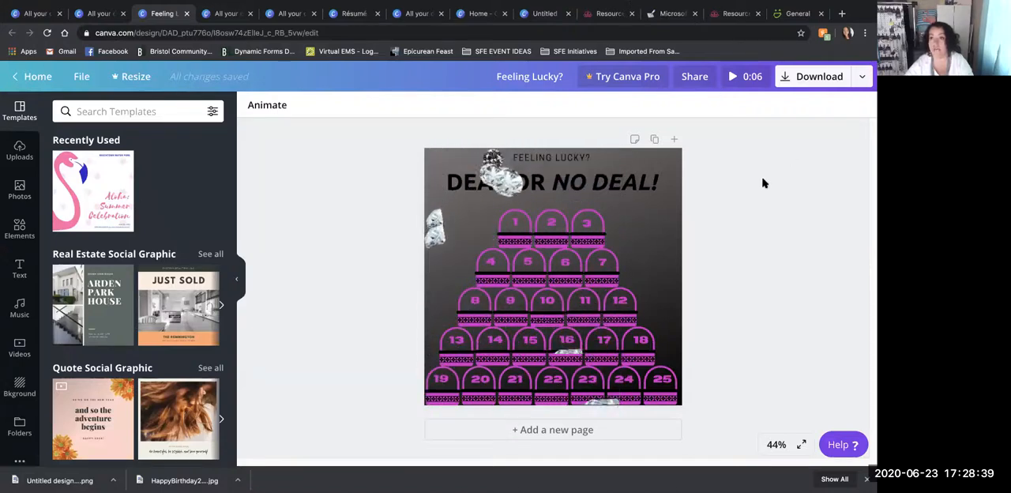
- Examine the file types available for downloading the Feeling Lucky? design, from the image and PDF formats to Video and GIF
click(860, 77)
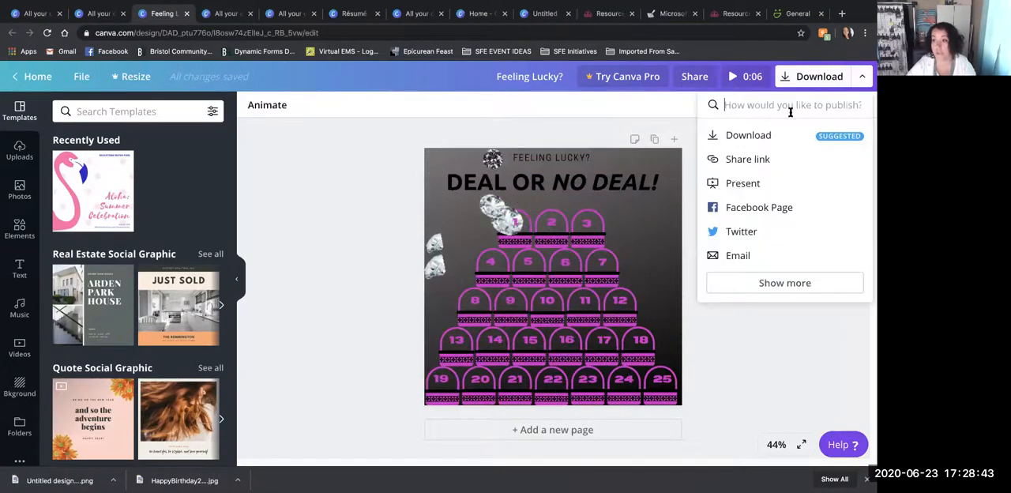
click(764, 136)
click(785, 158)
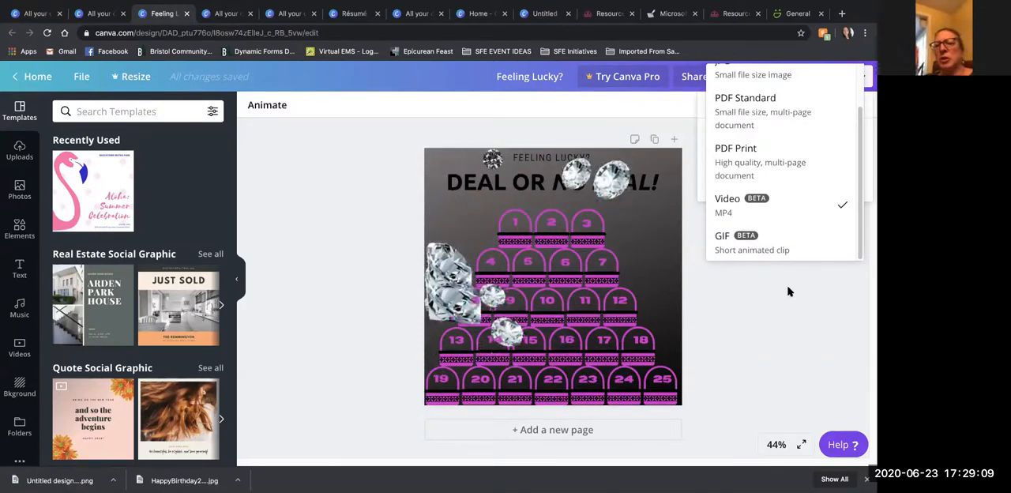
scroll(779, 219, up, 2)
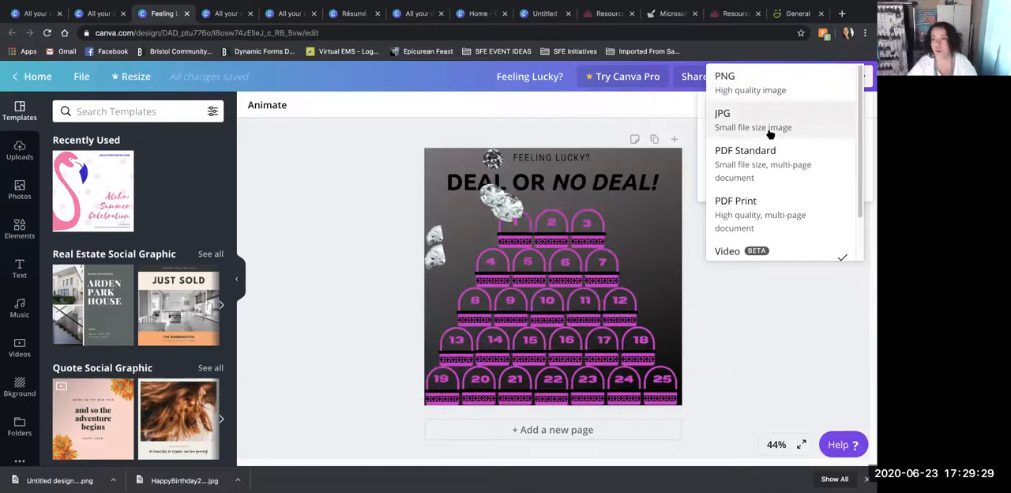
scroll(780, 194, down, 2)
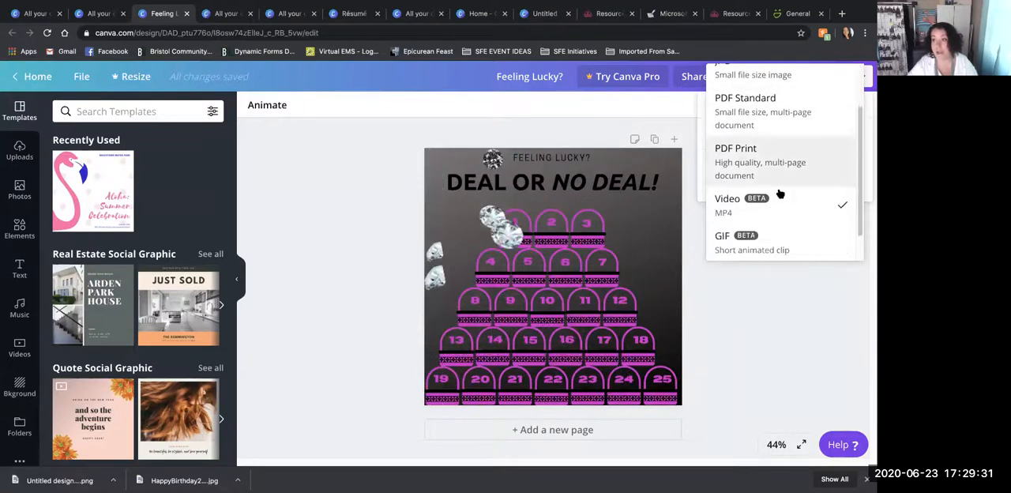
scroll(780, 194, up, 2)
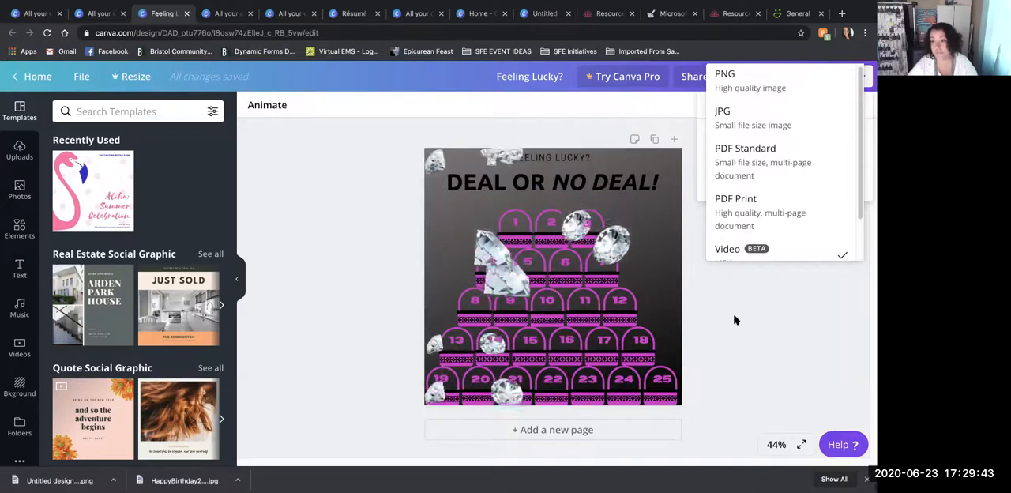
scroll(779, 222, down, 1)
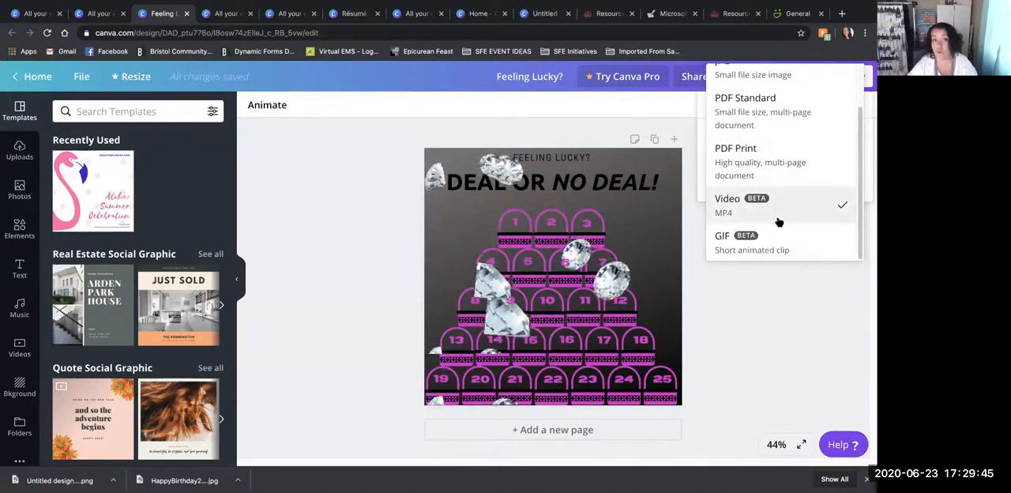